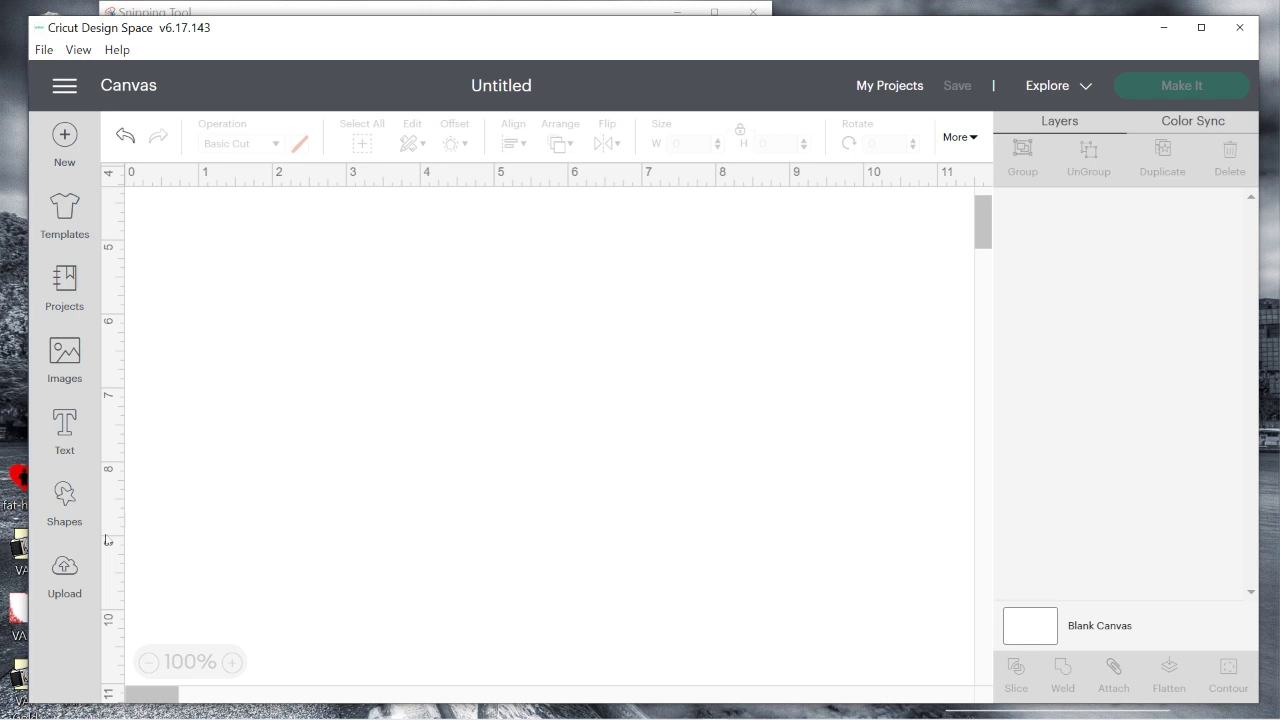
- Add a square from Shapes and resize it to 5.5 by 8.5 inches
left_click(65, 498)
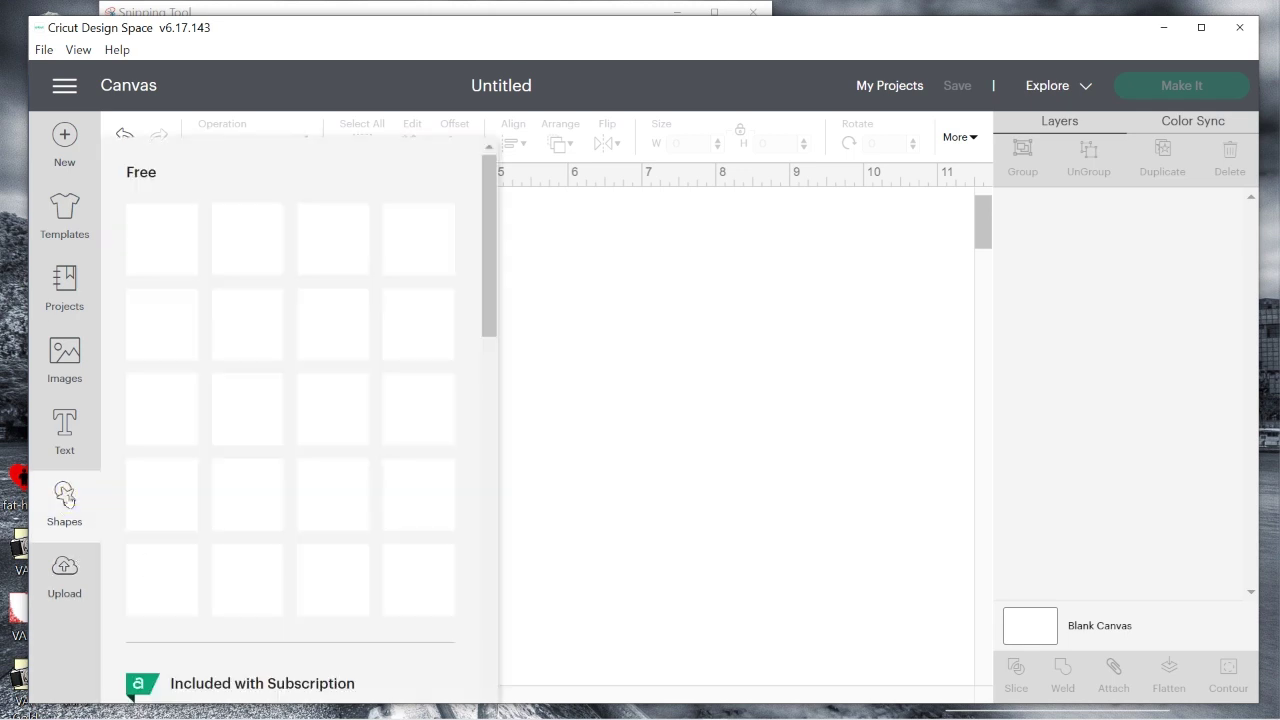
left_click(163, 572)
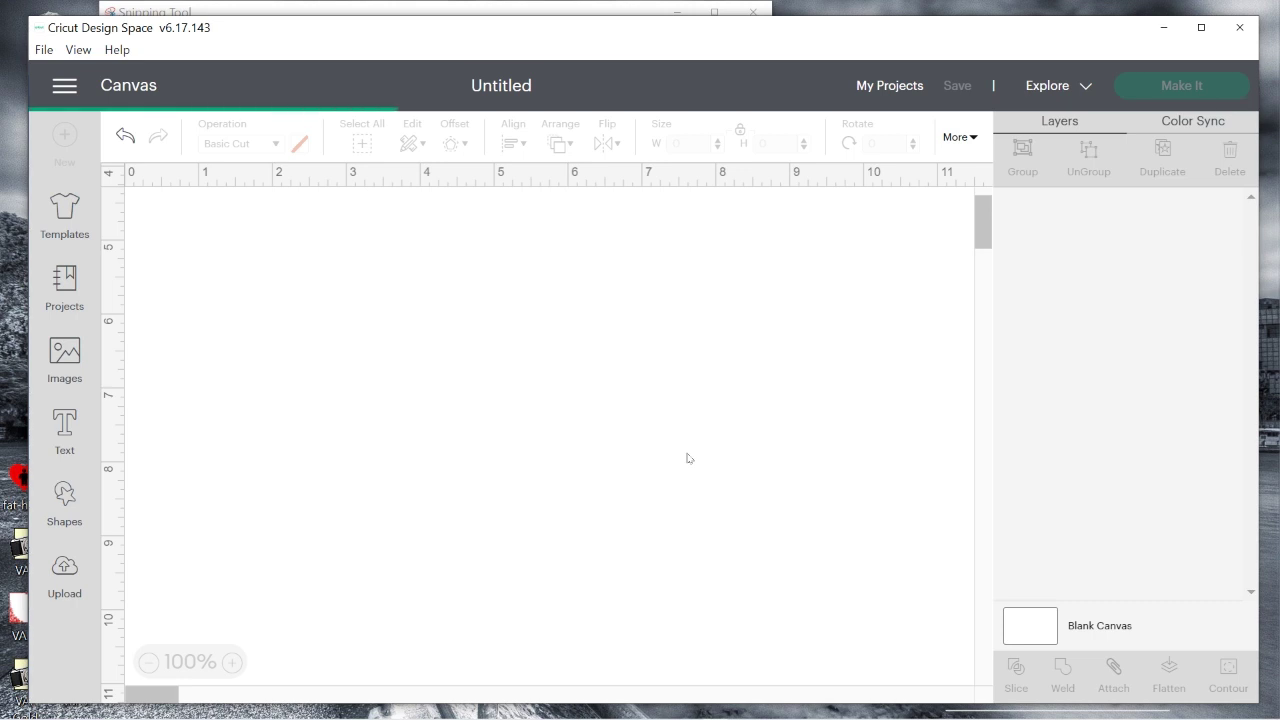
left_click_drag(248, 317, 444, 357)
left_click(672, 143)
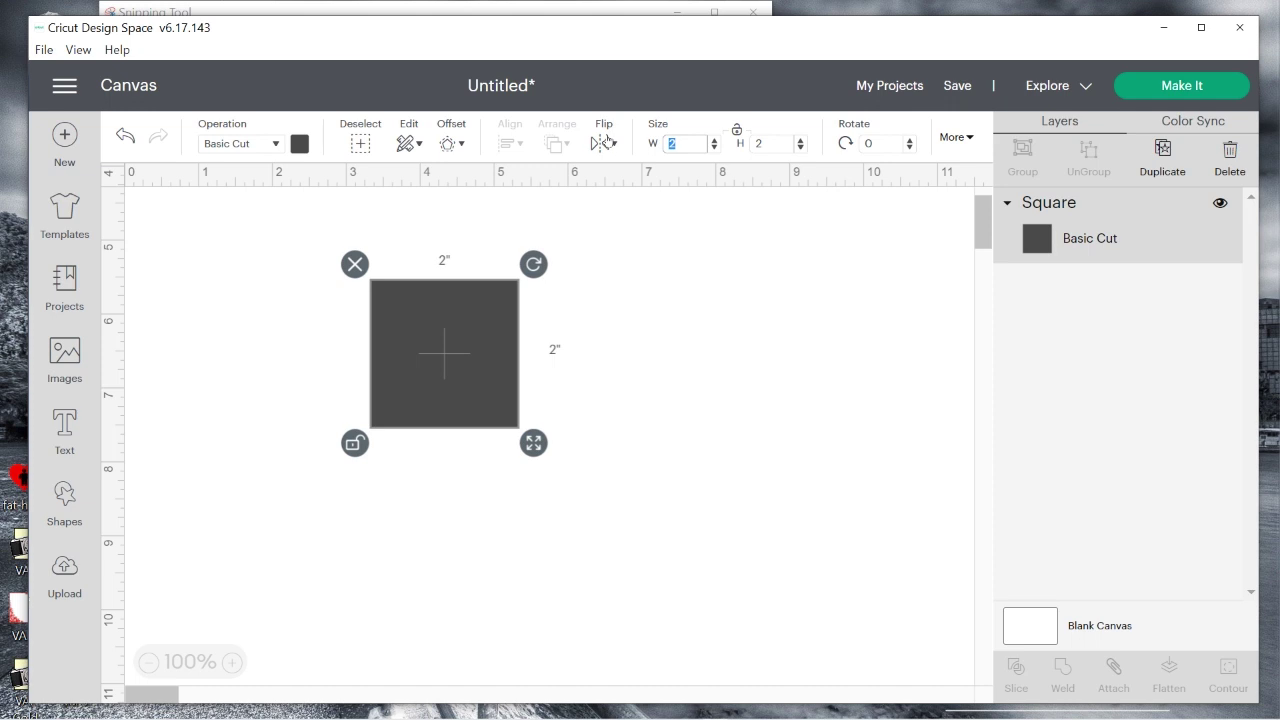
type("5.5")
key("Return")
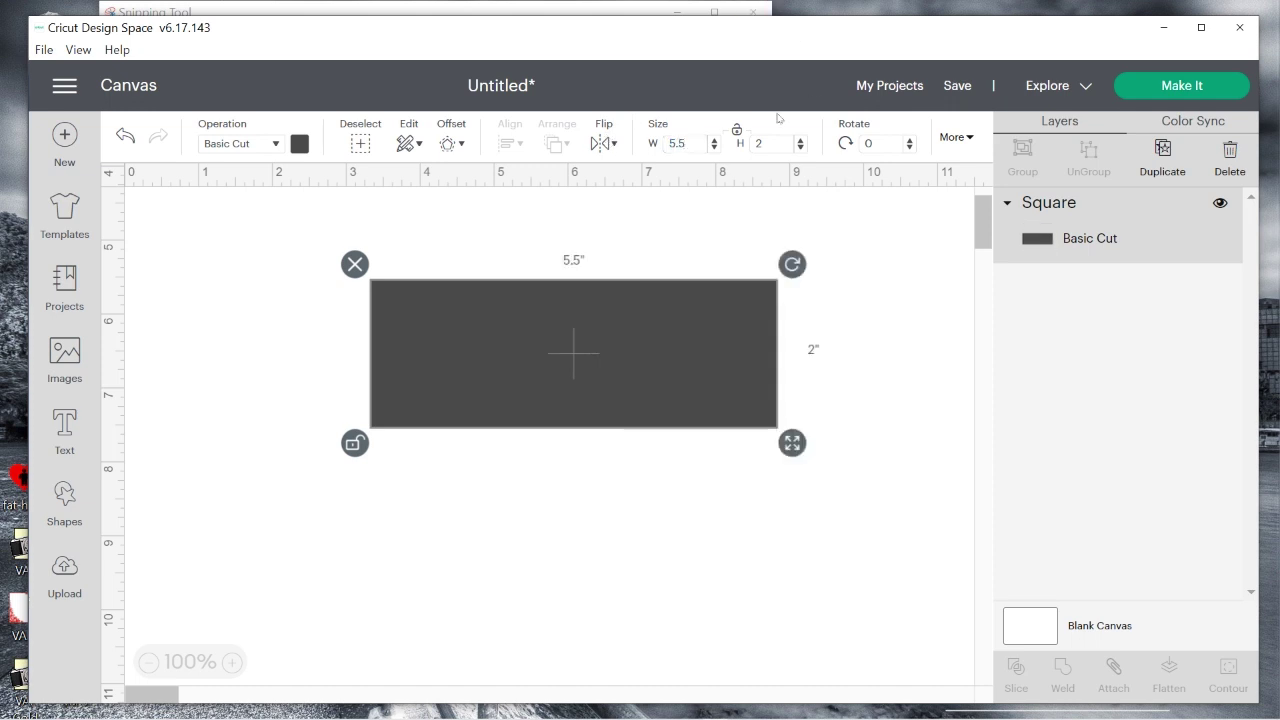
left_click(773, 146)
type("8.5")
key("Return")
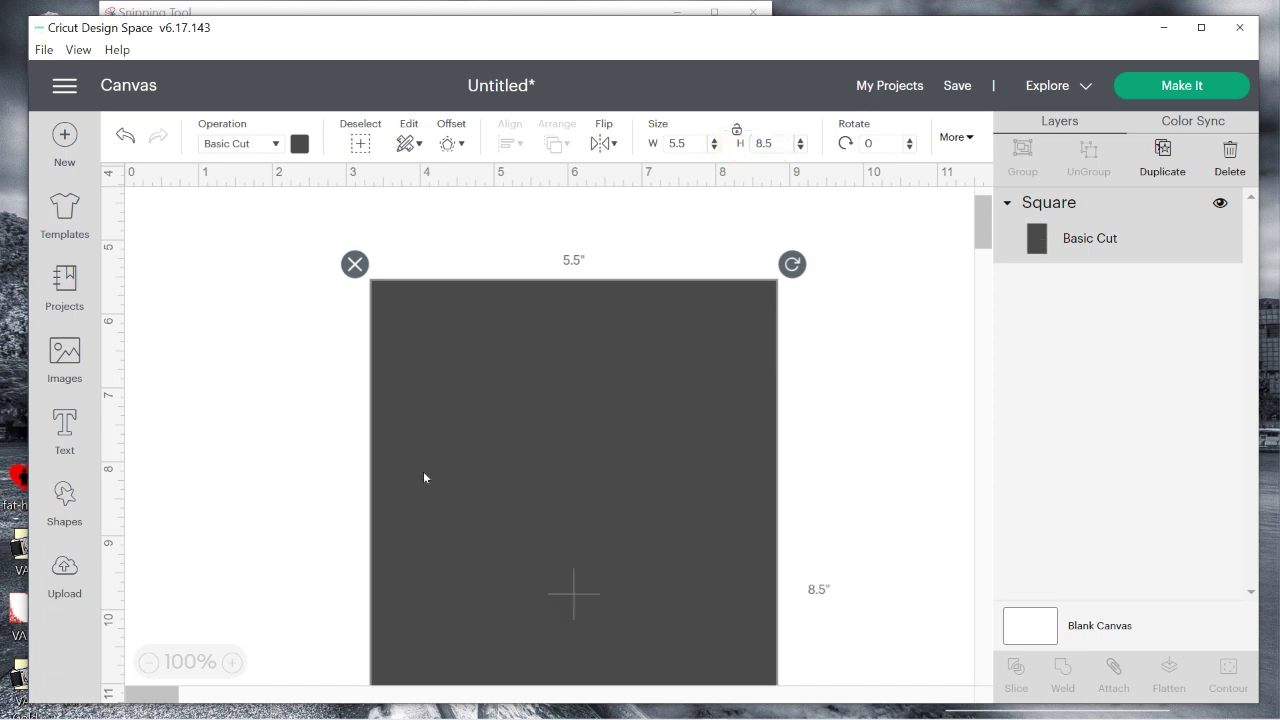
- Zoom out to 50% and nudge the panel slightly up and right
left_click(149, 663)
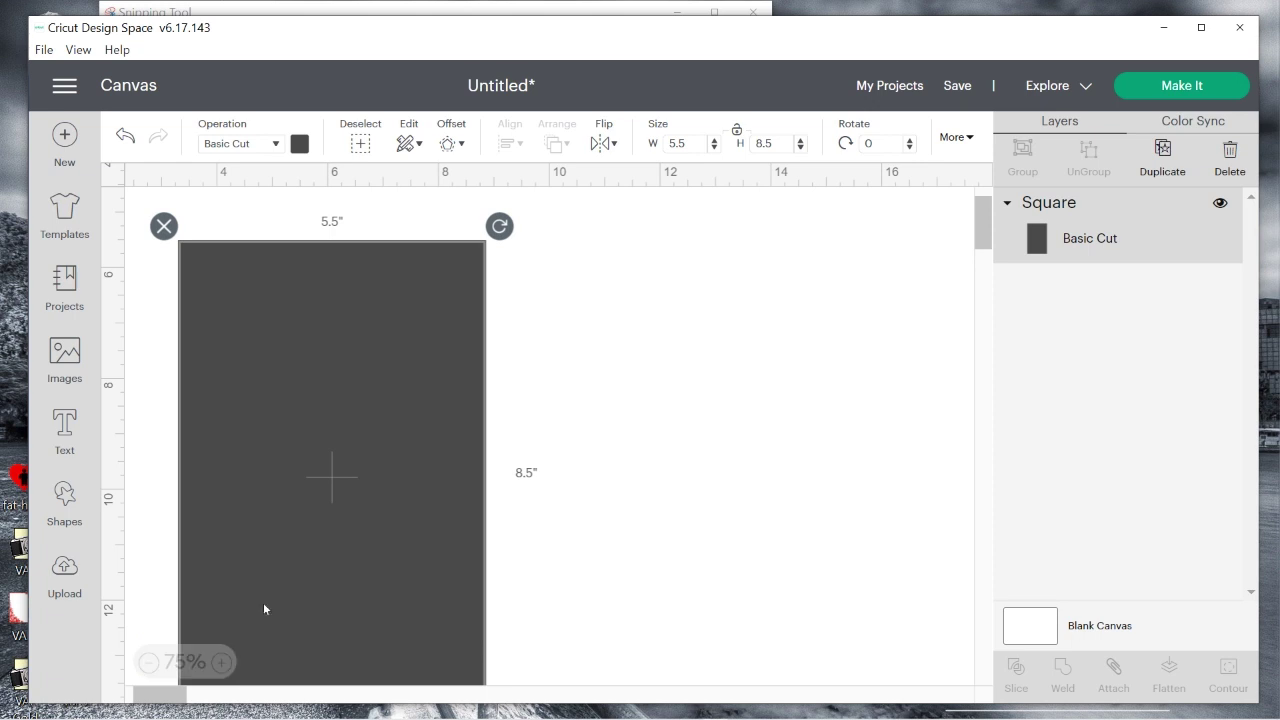
left_click(147, 662)
left_click_drag(312, 562, 328, 528)
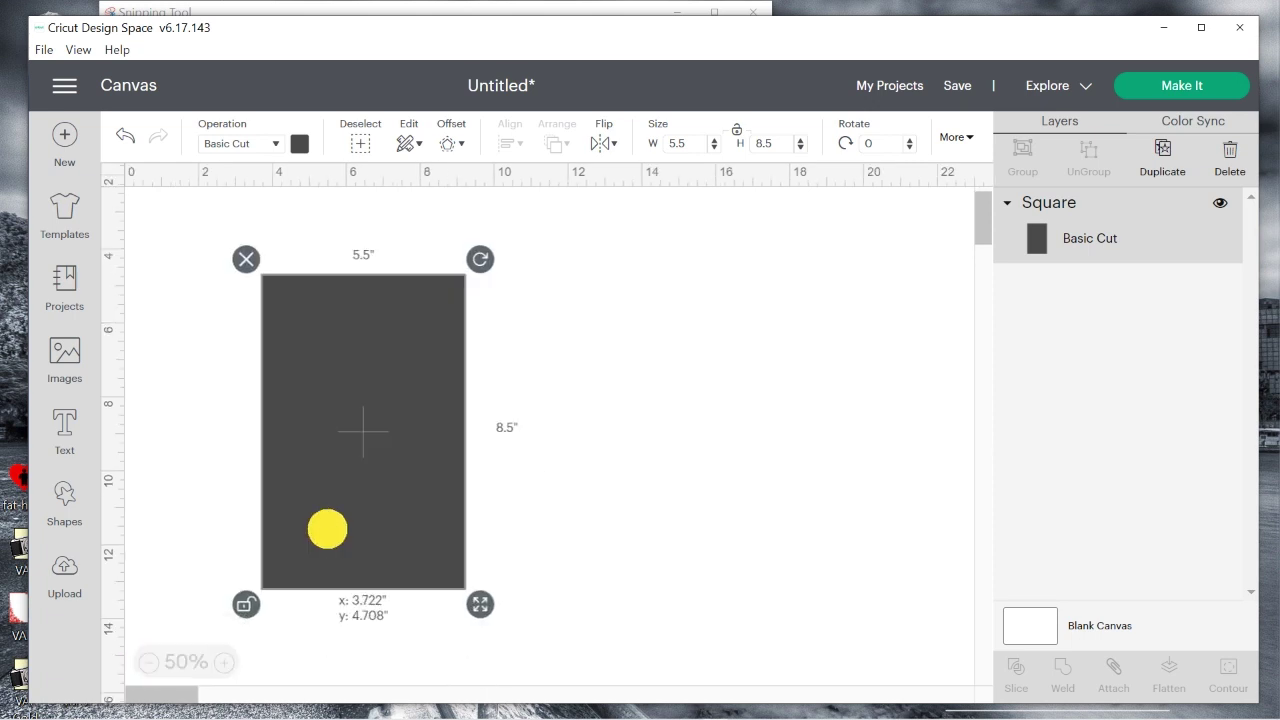
left_click(620, 494)
- Colour the rectangle dark red
left_click(348, 440)
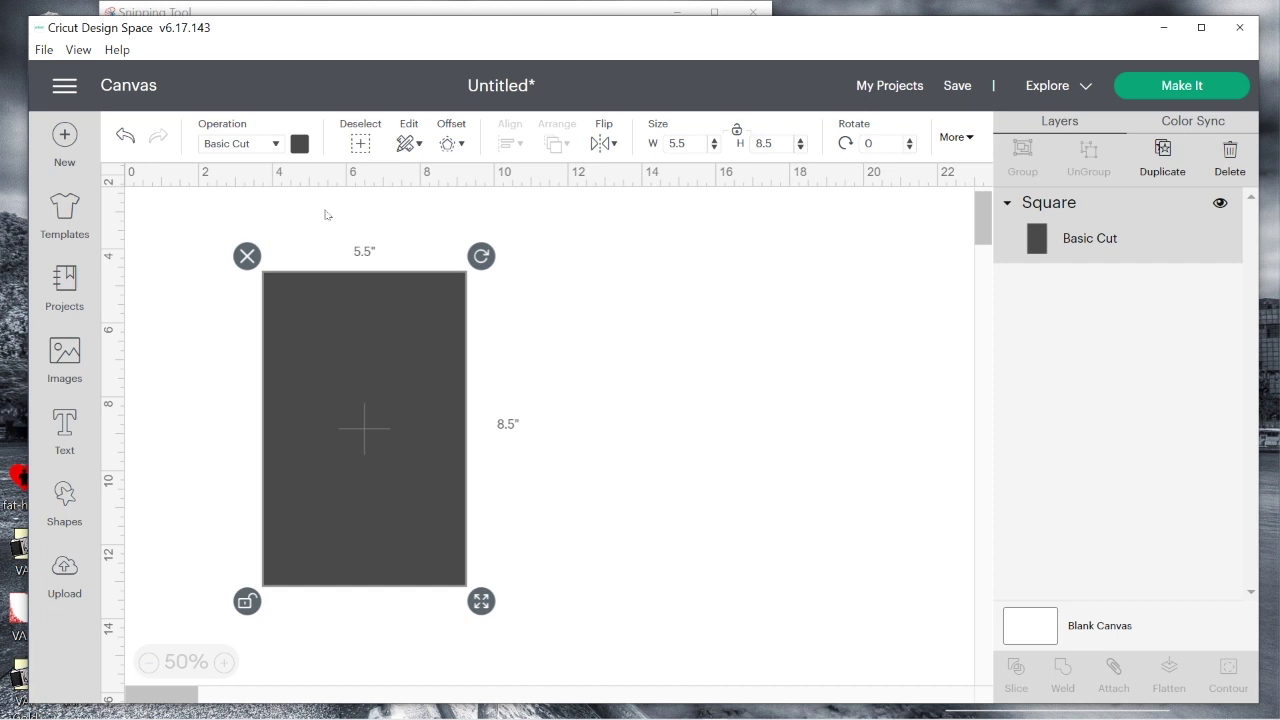
left_click(299, 143)
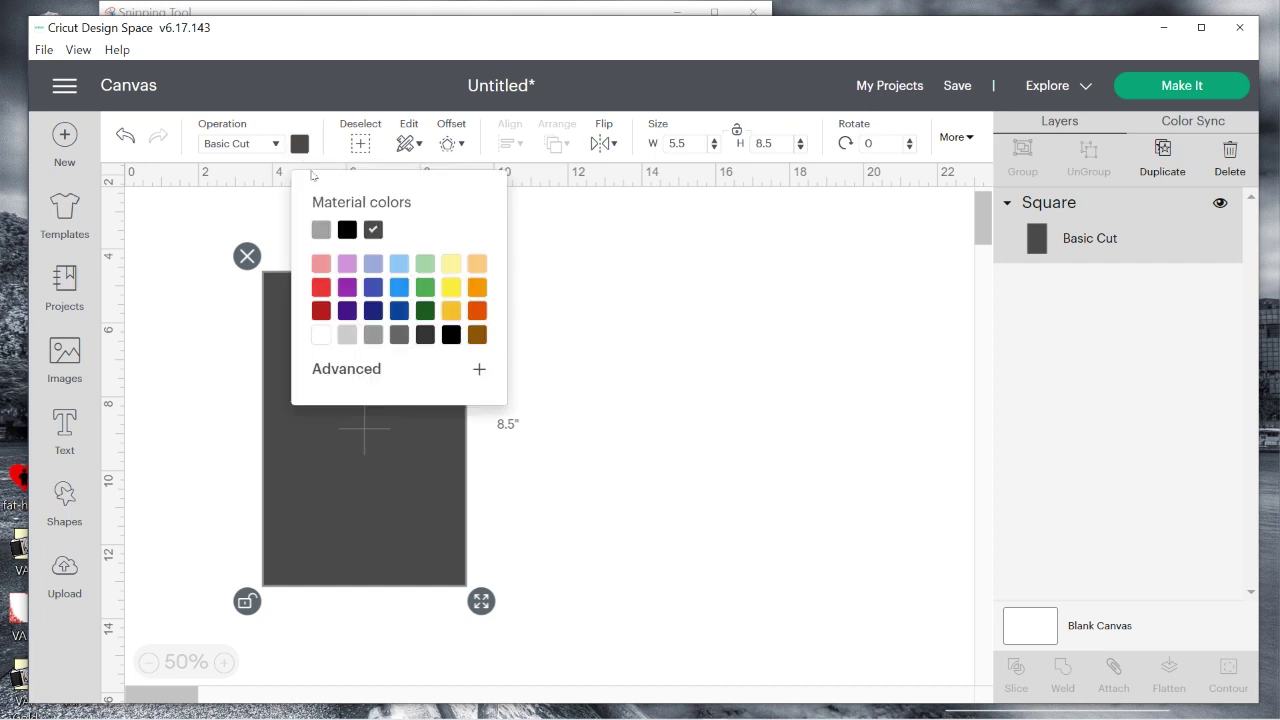
left_click(320, 311)
left_click(663, 440)
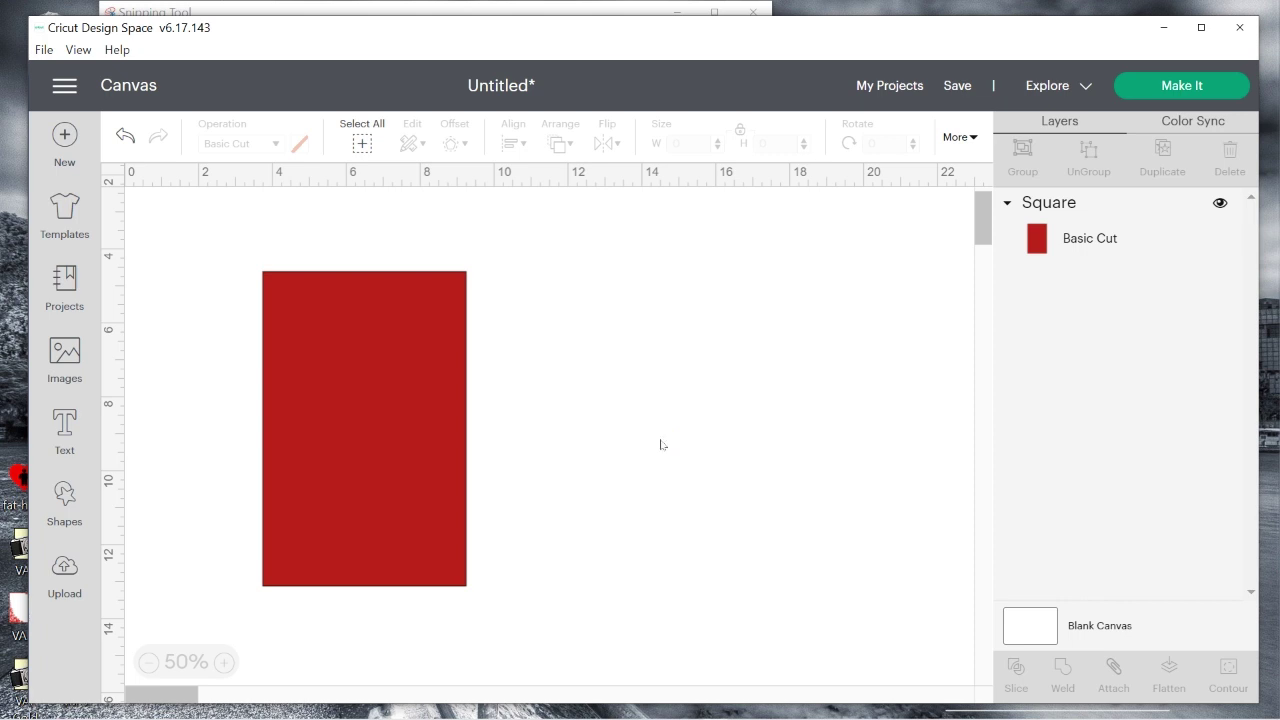
- Set the red rectangle's operation to Print Then Cut
left_click(403, 431)
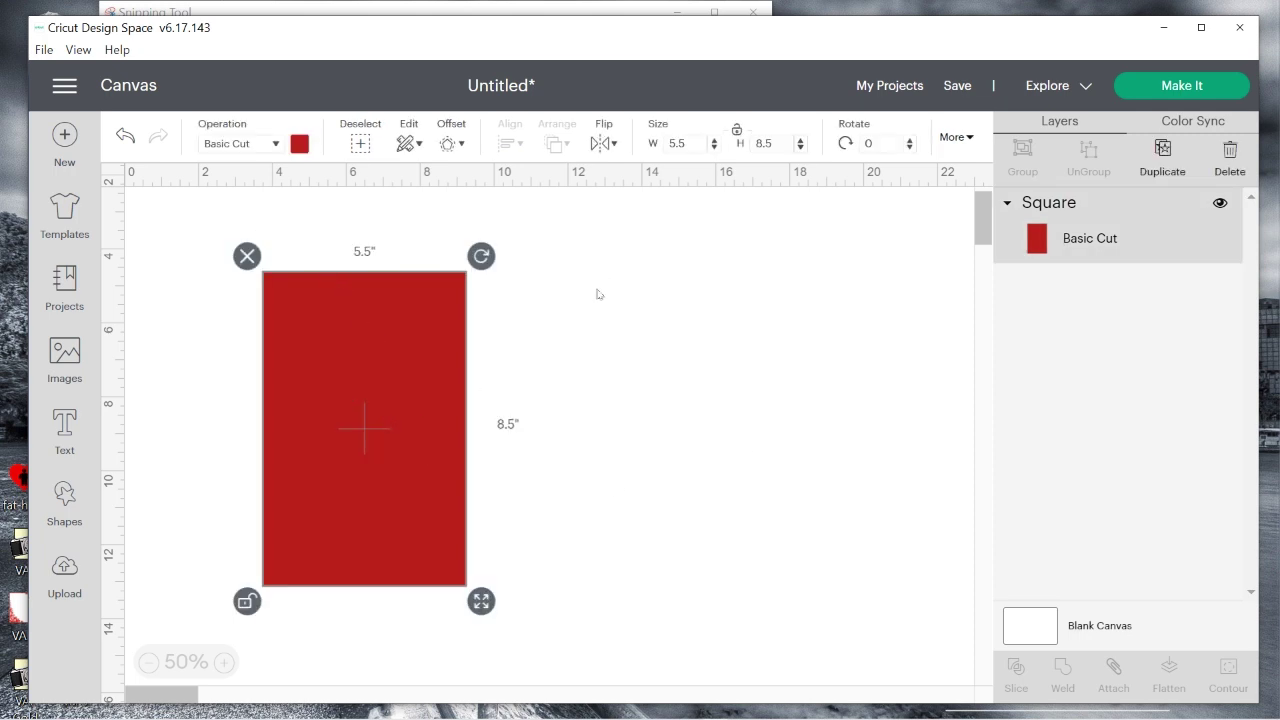
left_click(277, 146)
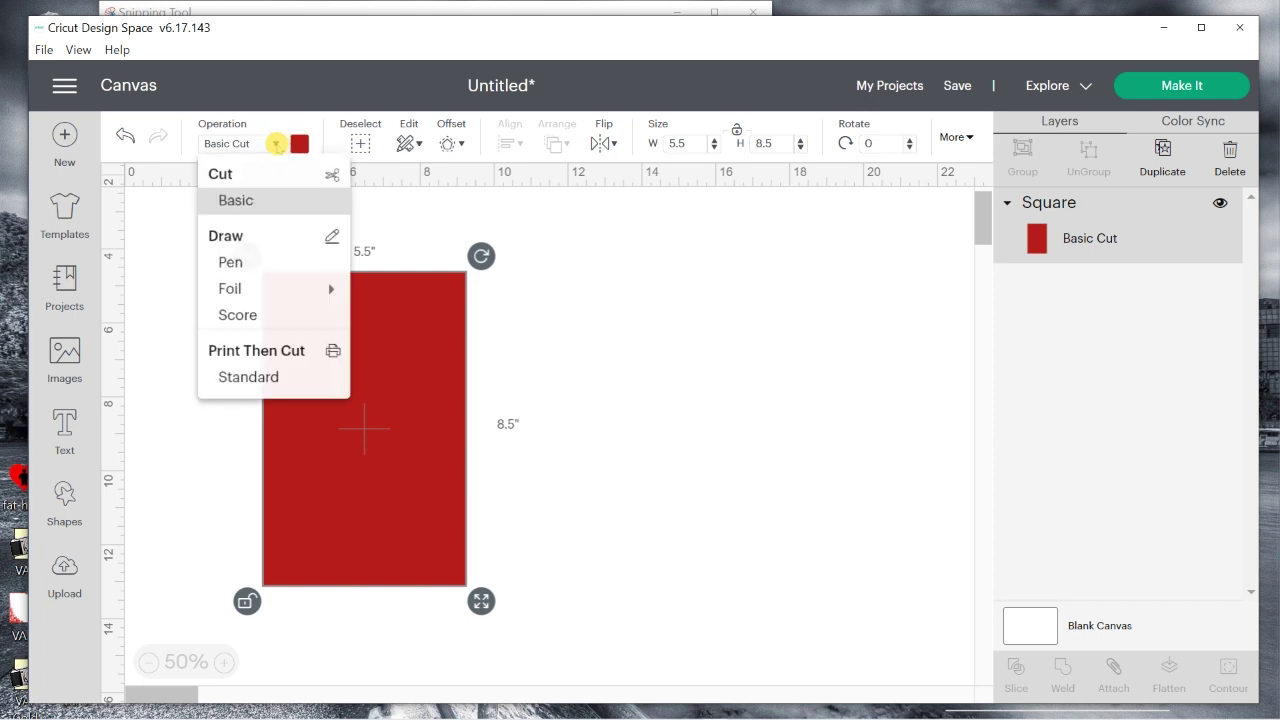
left_click(255, 383)
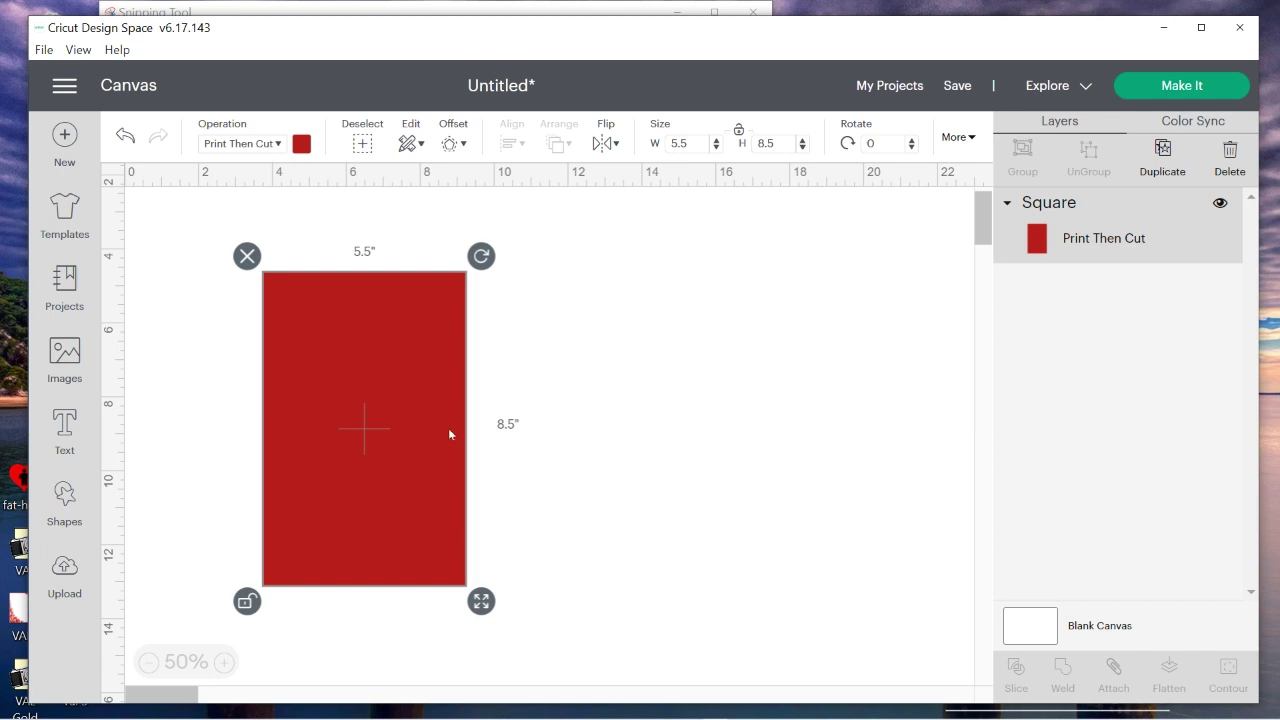
- Duplicate the red rectangle and make the copy yellow
mouse_move(383, 423)
left_mouse_down()
mouse_move(474, 397)
mouse_move(334, 410)
left_mouse_up()
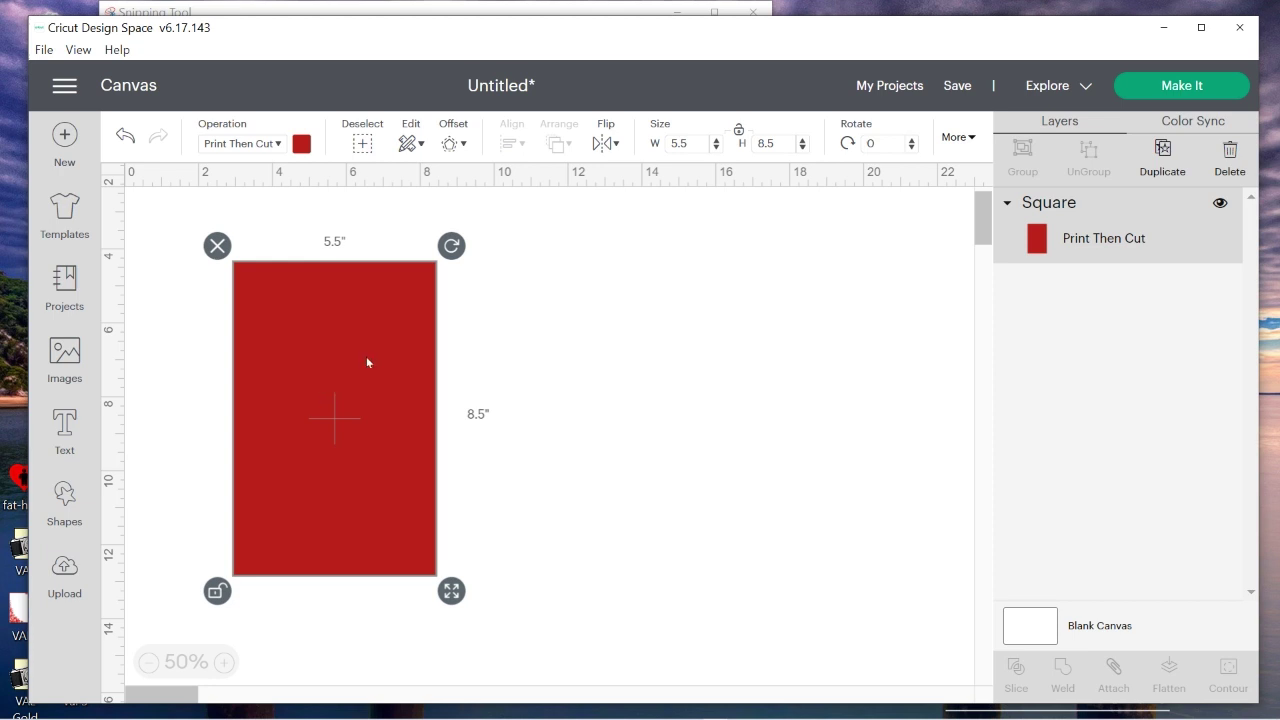
right_click(339, 380)
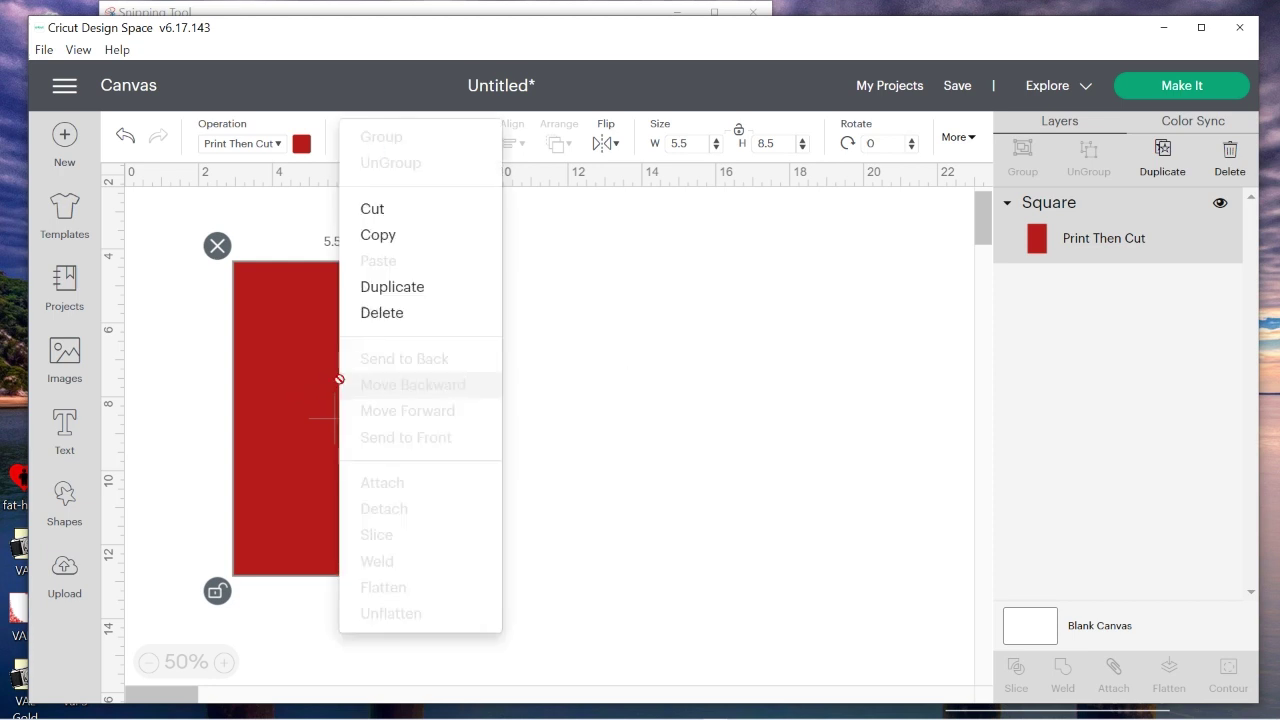
left_click(415, 291)
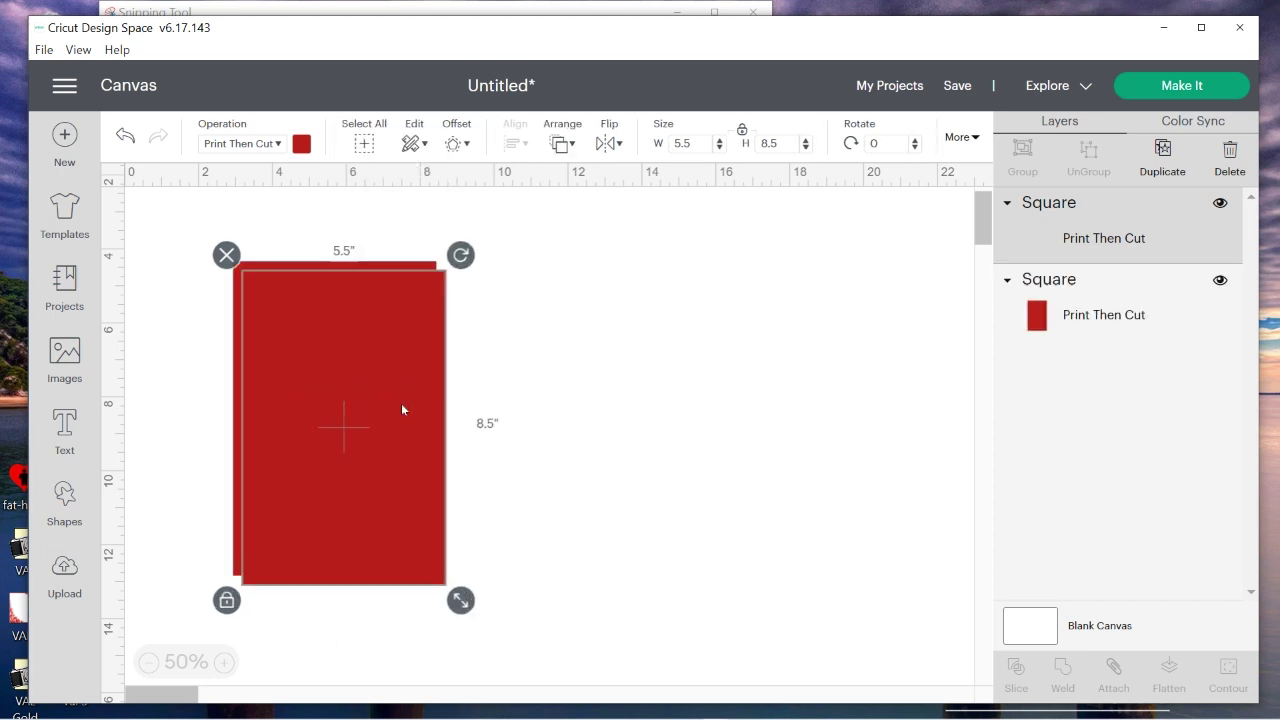
left_click_drag(398, 405, 645, 406)
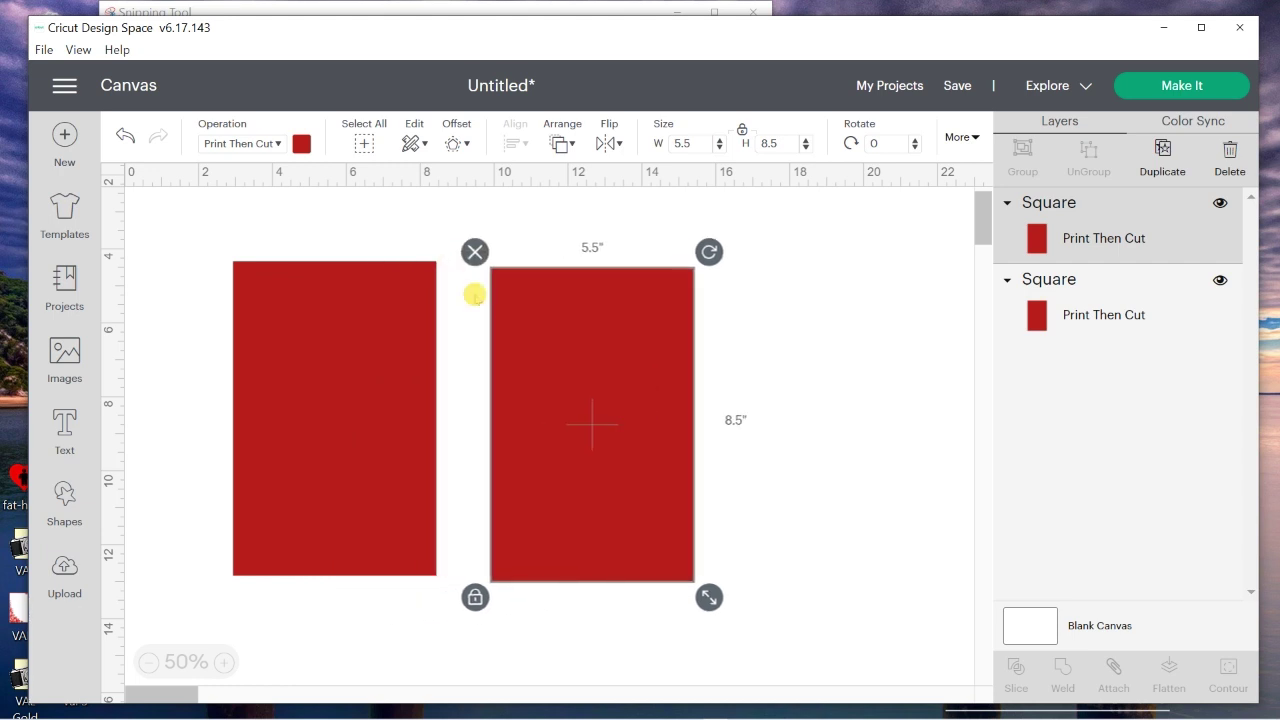
left_click(299, 144)
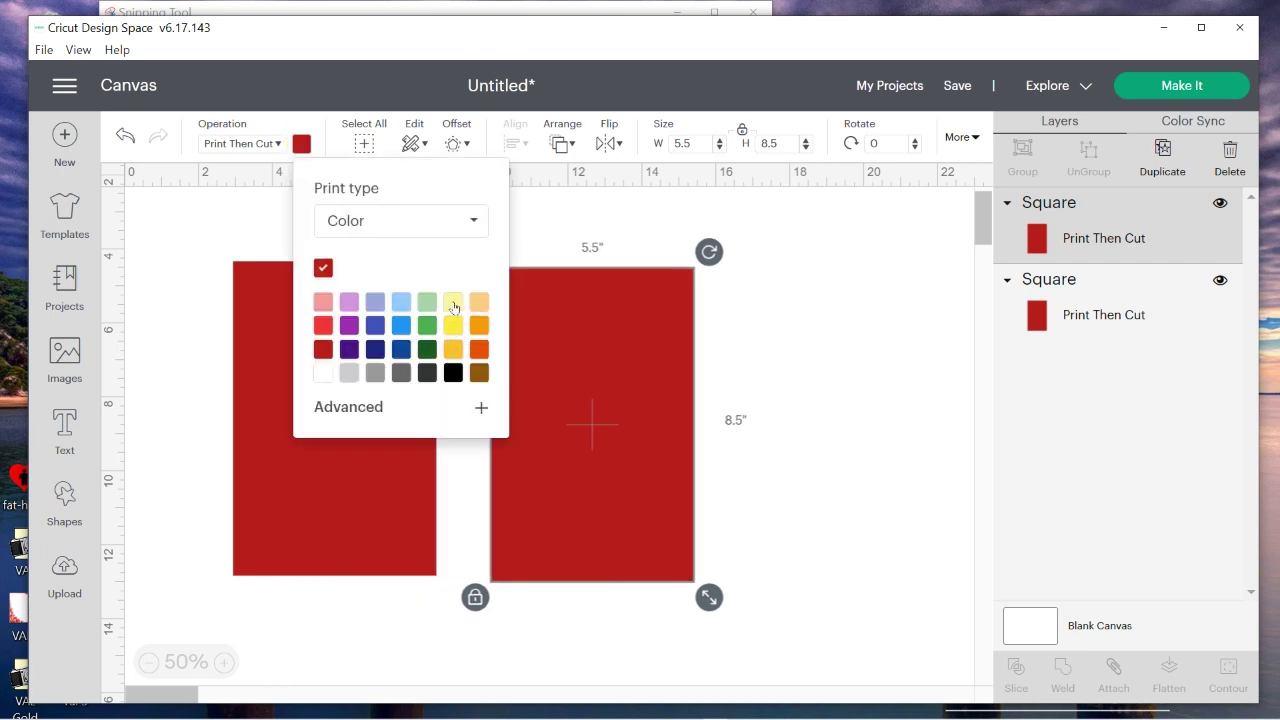
left_click(453, 325)
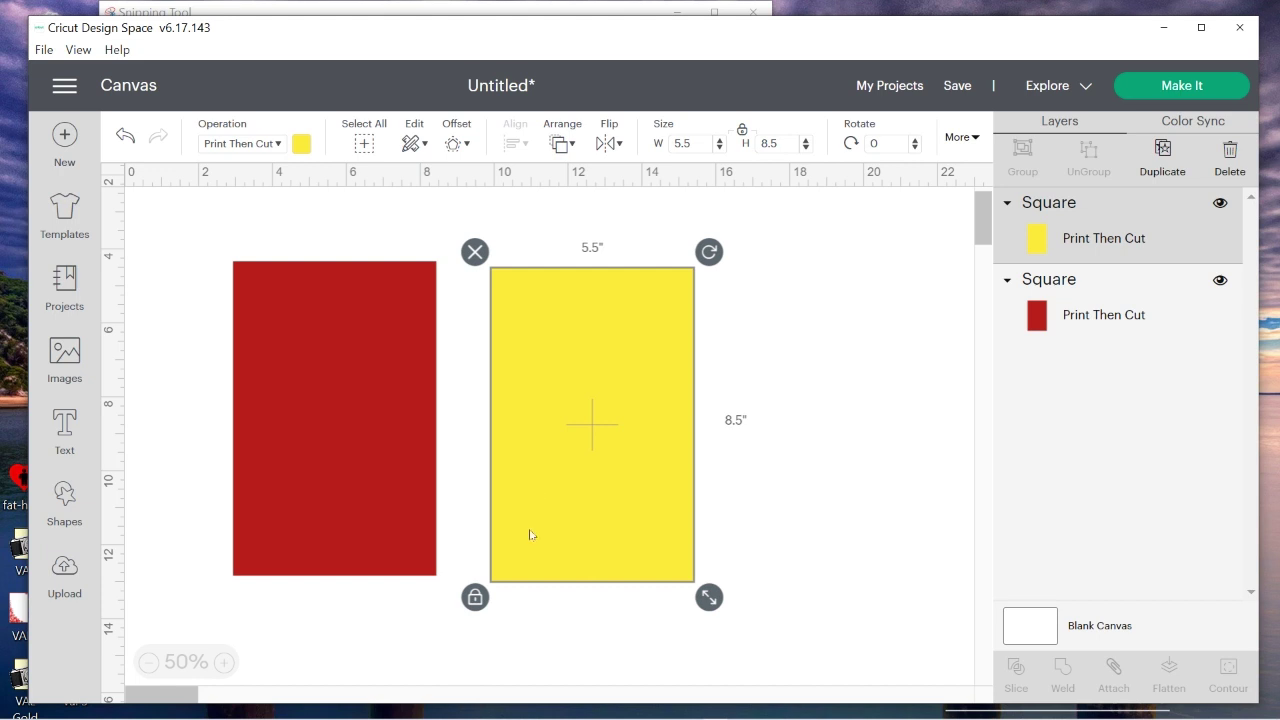
left_click_drag(586, 451, 544, 446)
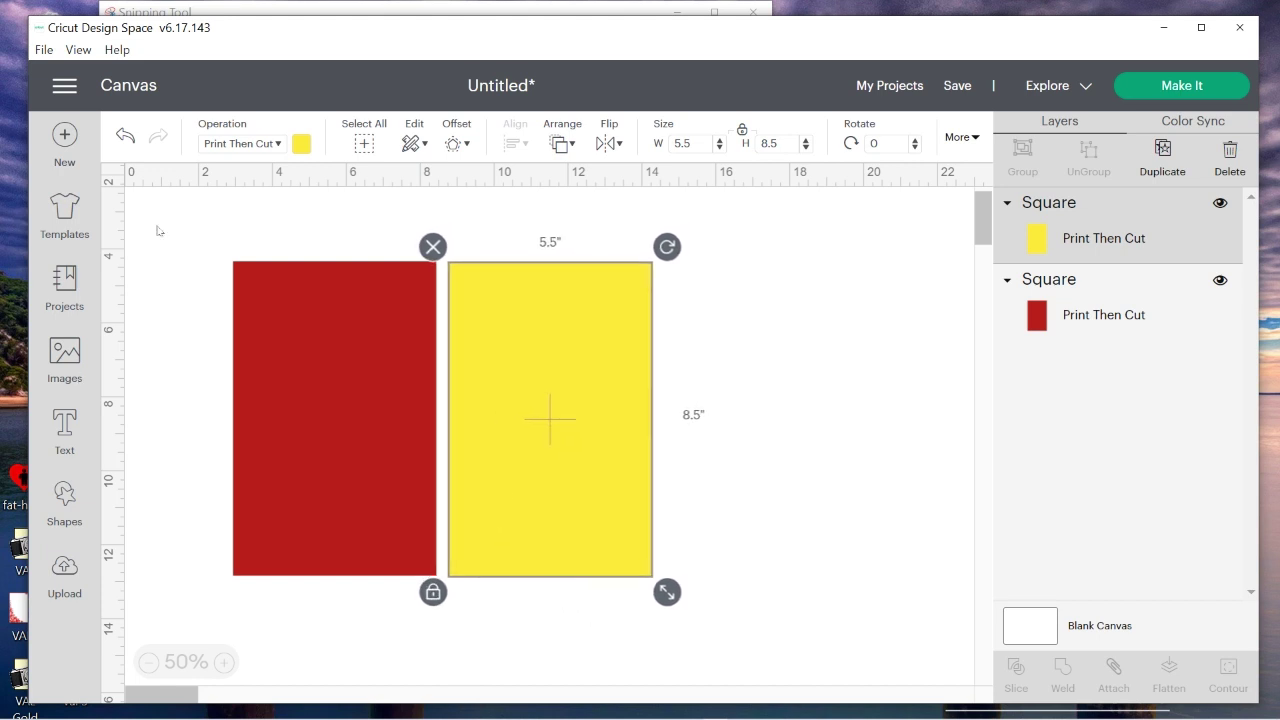
- Select both rectangles and align them to Center so they stack exactly
left_click_drag(157, 226, 741, 621)
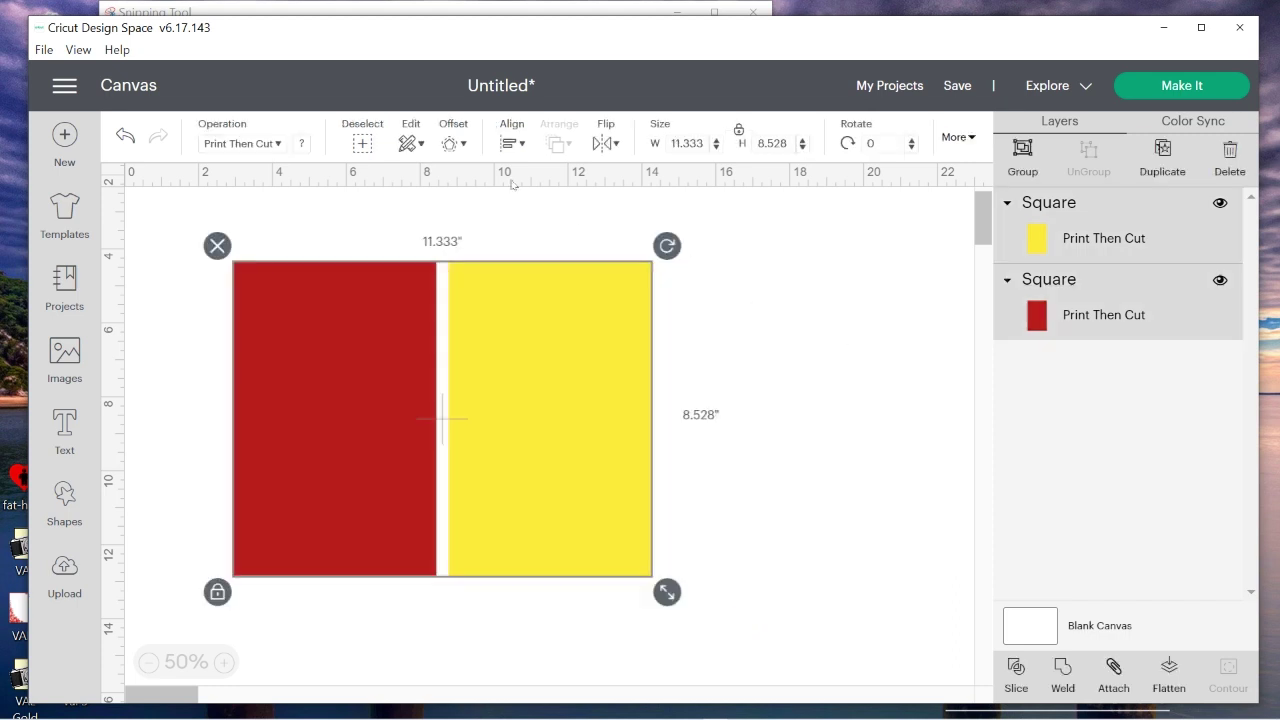
left_click(511, 143)
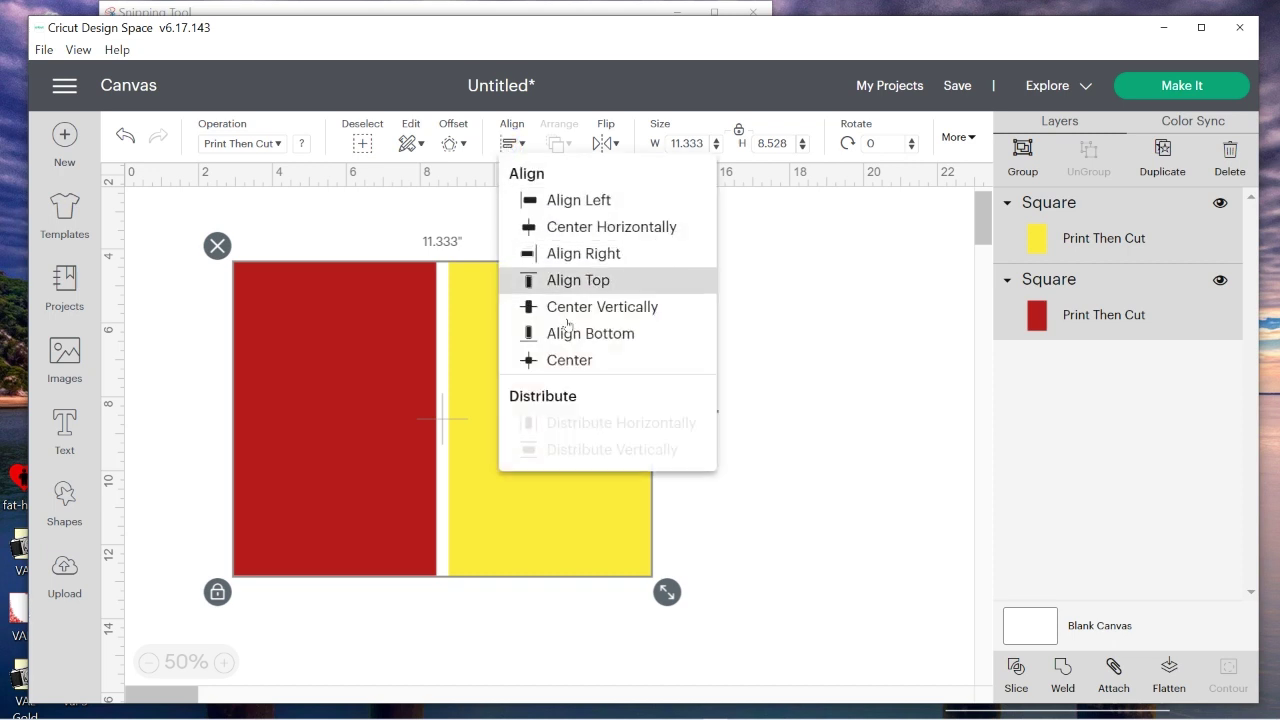
left_click(560, 359)
left_click(778, 503)
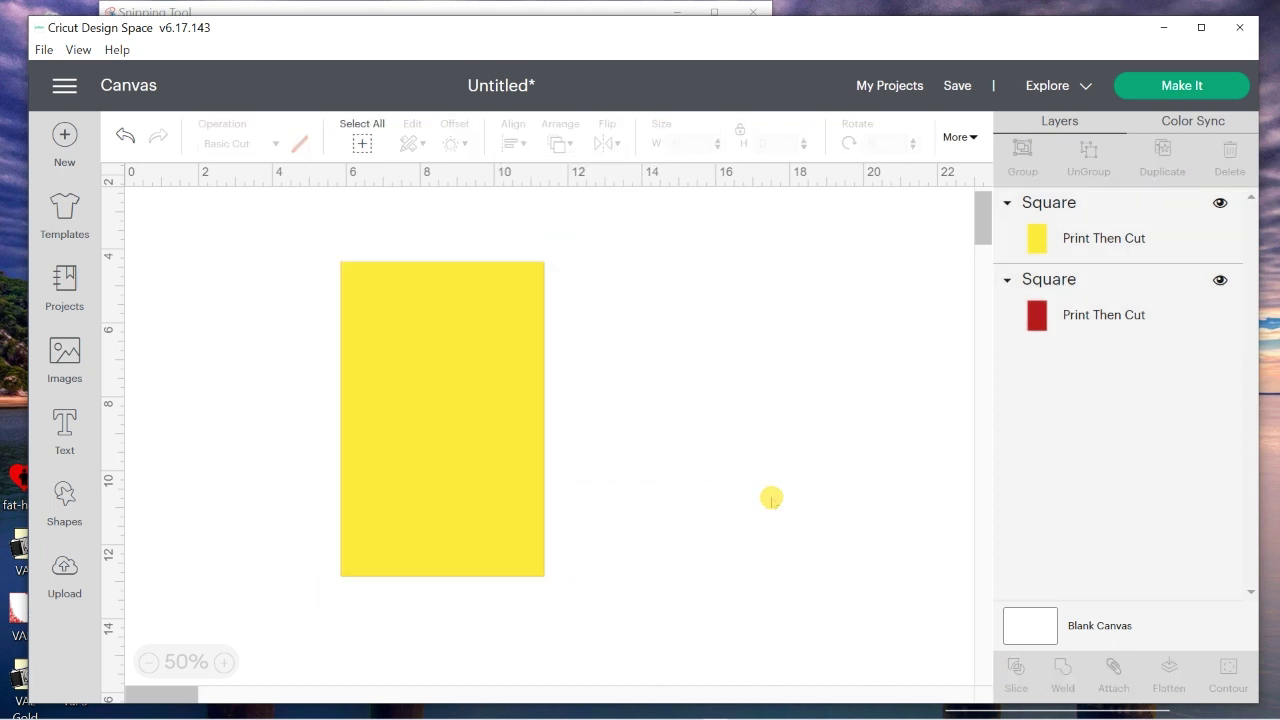
- Place the first uploaded portrait, shrink it to about 5.7 by 6.3 inches, and move it onto the yellow panel
left_click(66, 578)
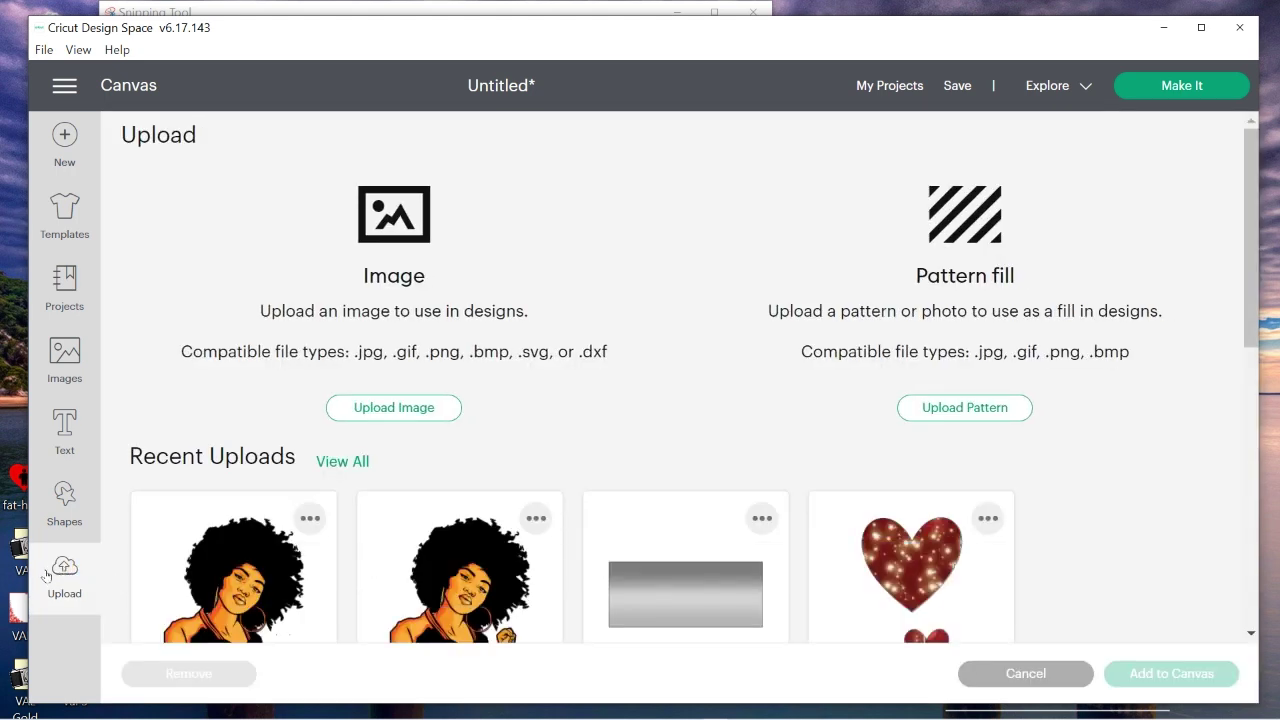
left_click(236, 595)
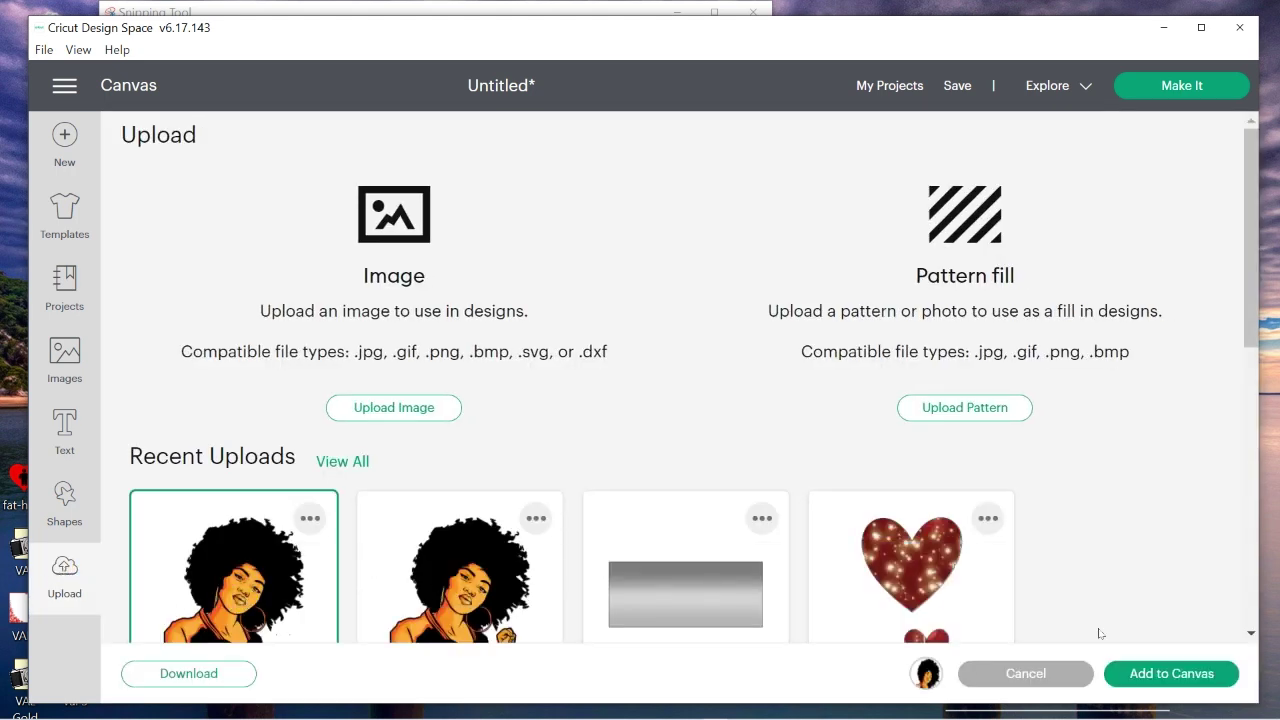
left_click(1146, 677)
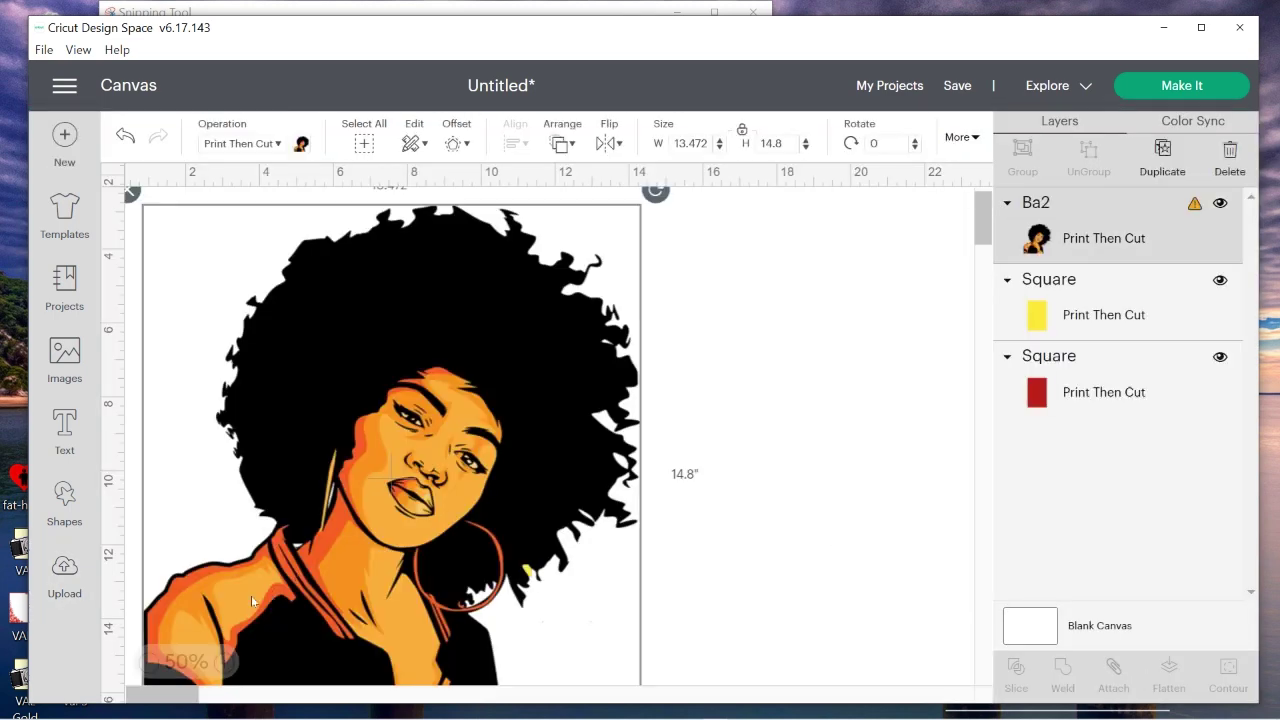
left_click_drag(251, 595, 335, 486)
left_click_drag(739, 664, 381, 333)
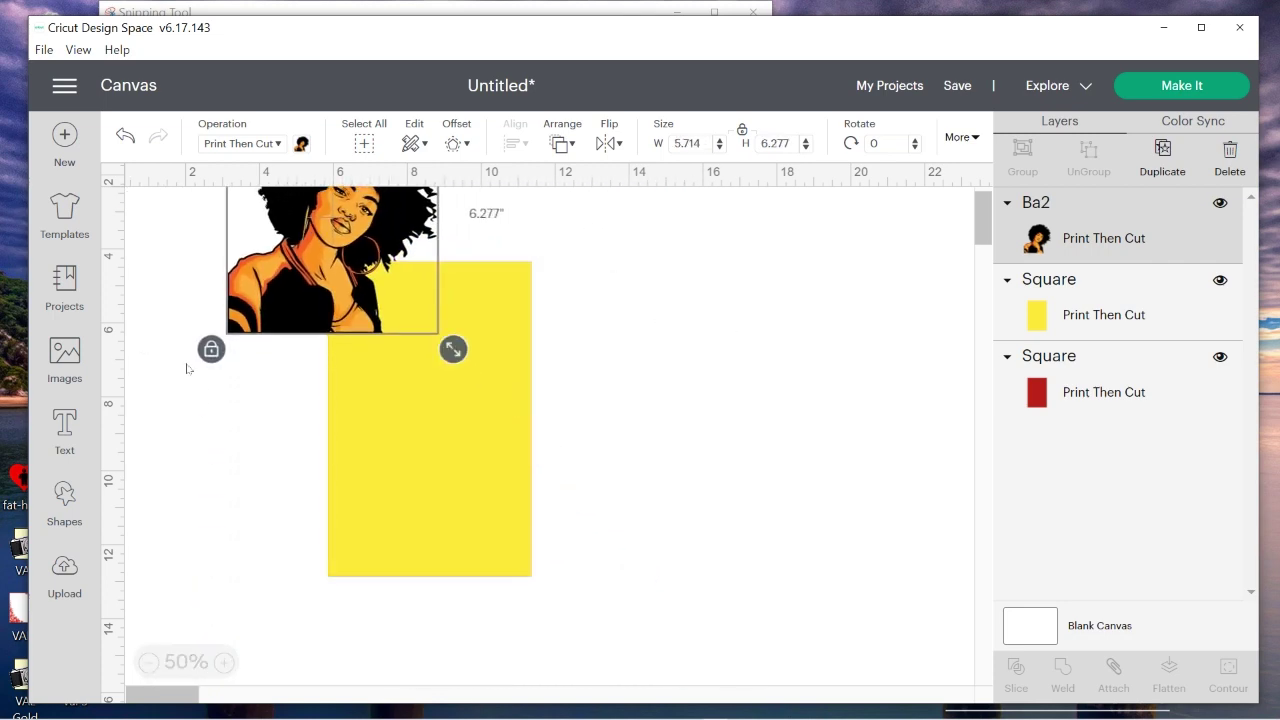
left_click(322, 283)
mouse_move(322, 283)
left_mouse_down()
mouse_move(451, 478)
mouse_move(422, 523)
left_mouse_up()
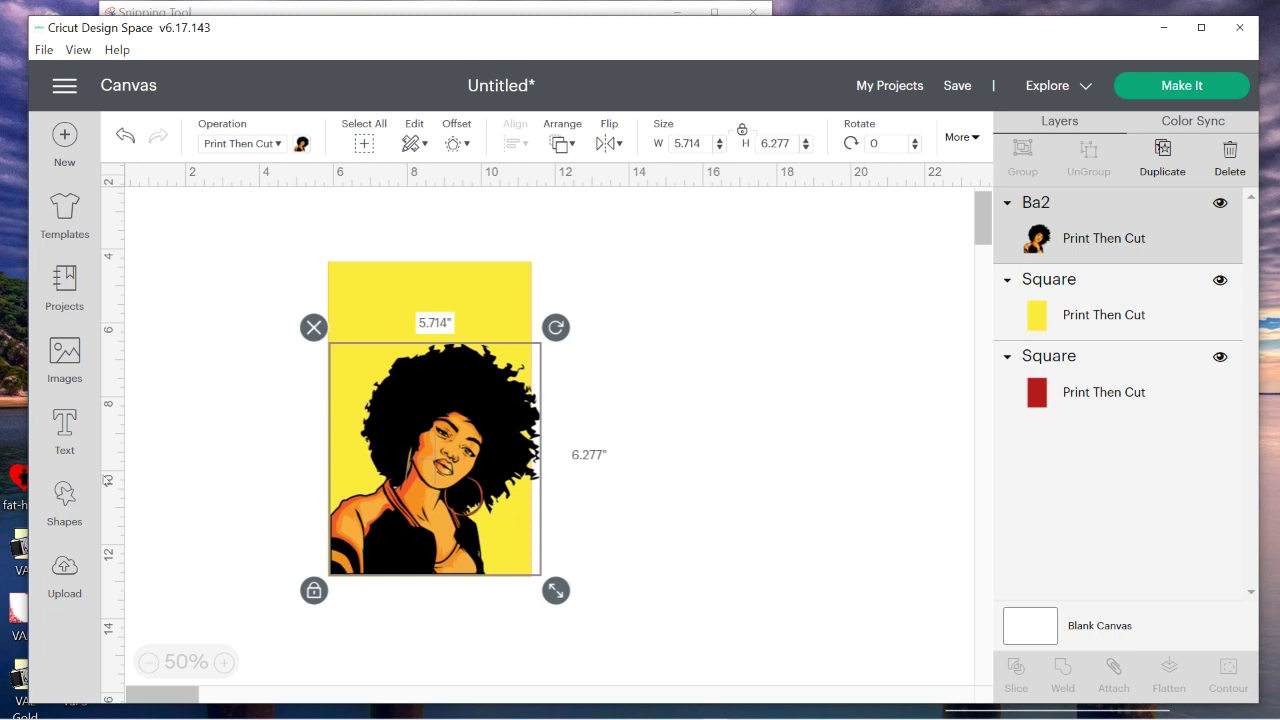
left_click_drag(399, 529, 397, 527)
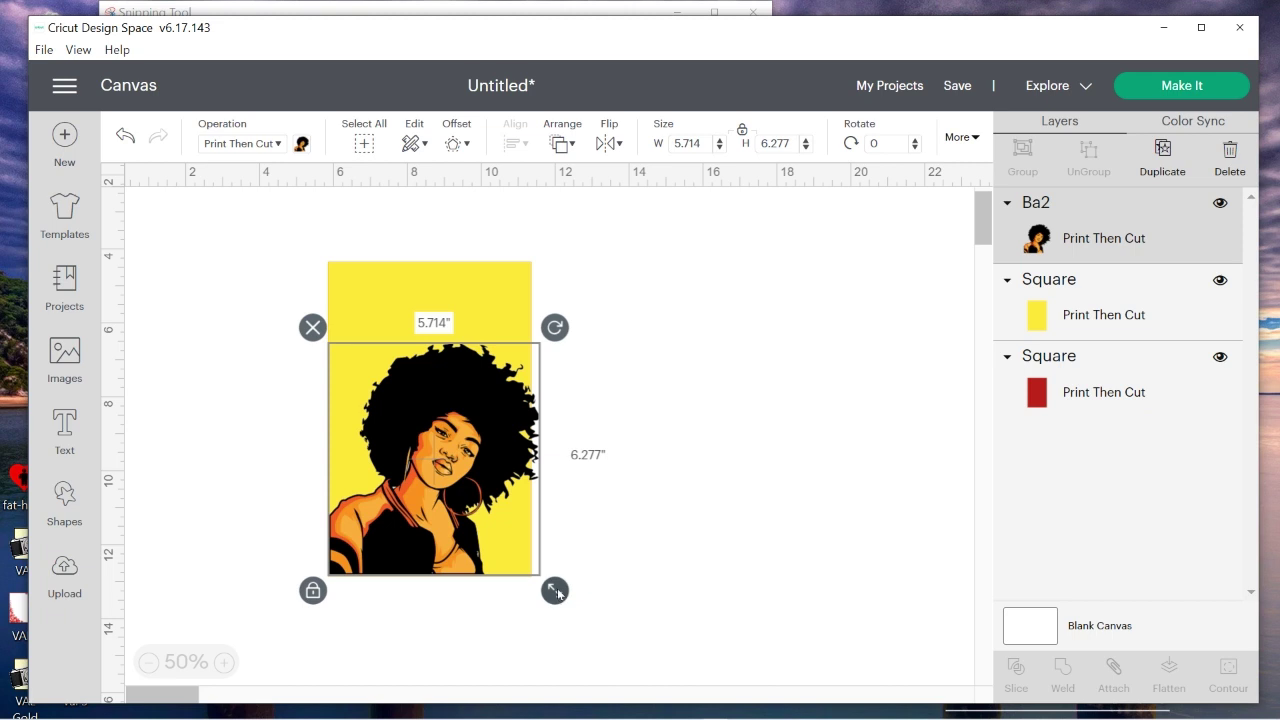
- Fit the portrait to the panel bottom and set its width to 5.5 inches
left_click_drag(557, 593, 557, 589)
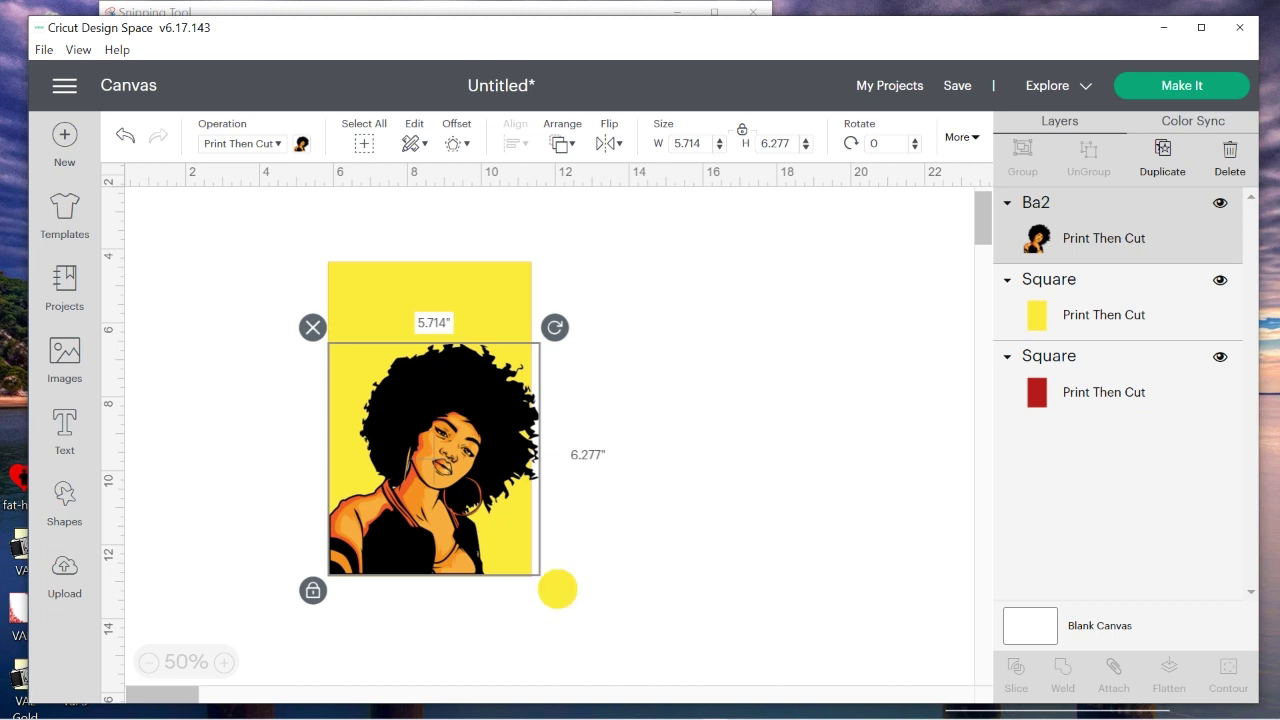
left_click_drag(557, 589, 541, 582)
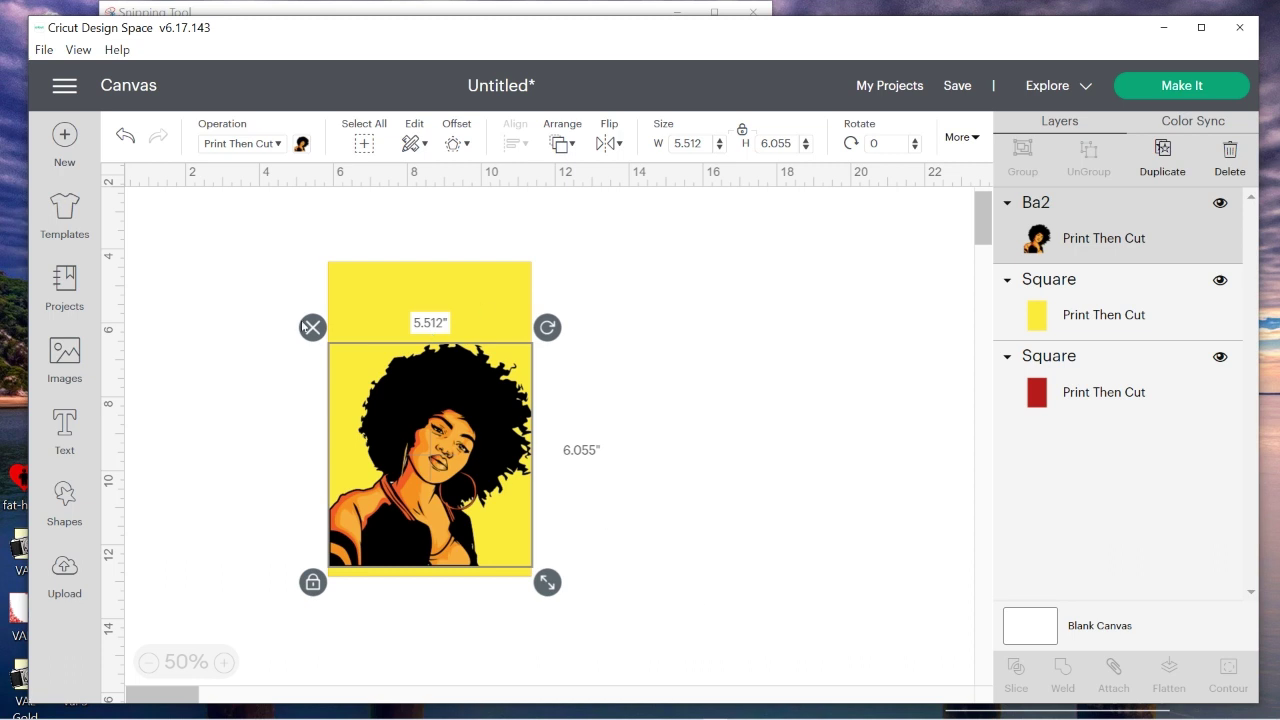
left_click(452, 483)
left_click_drag(447, 407, 447, 414)
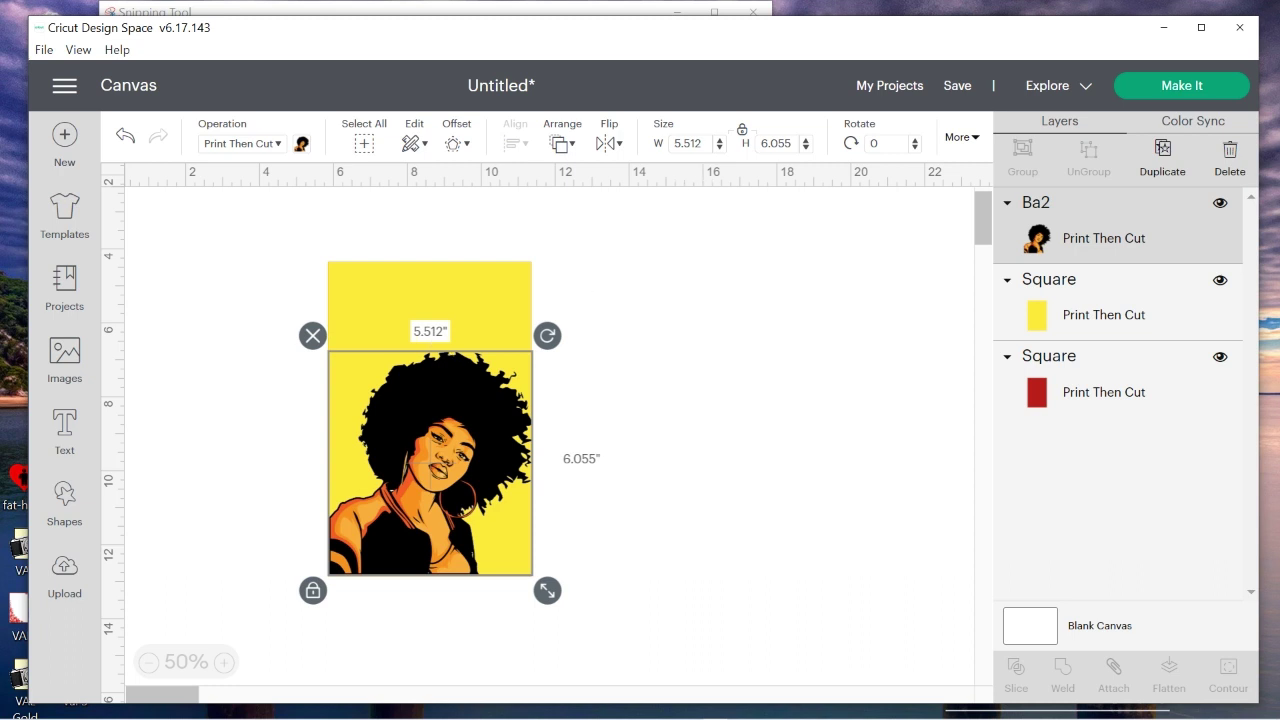
left_click(700, 143)
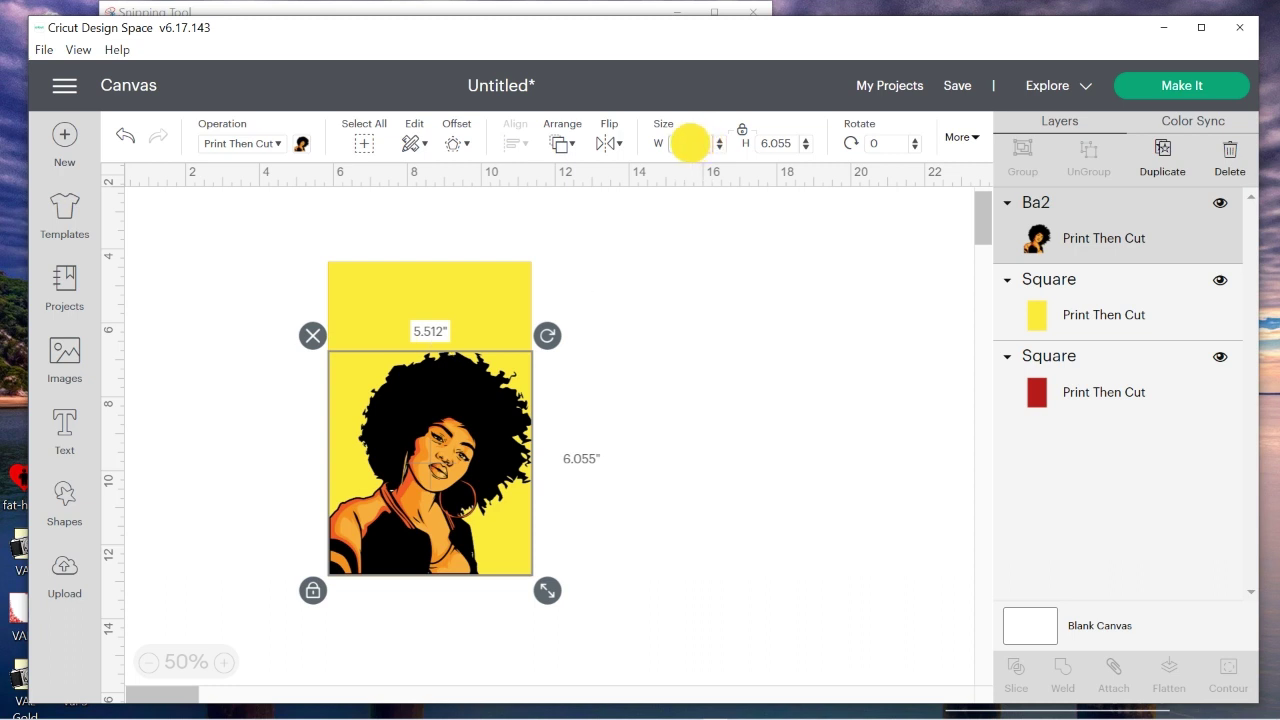
key("BackSpace")
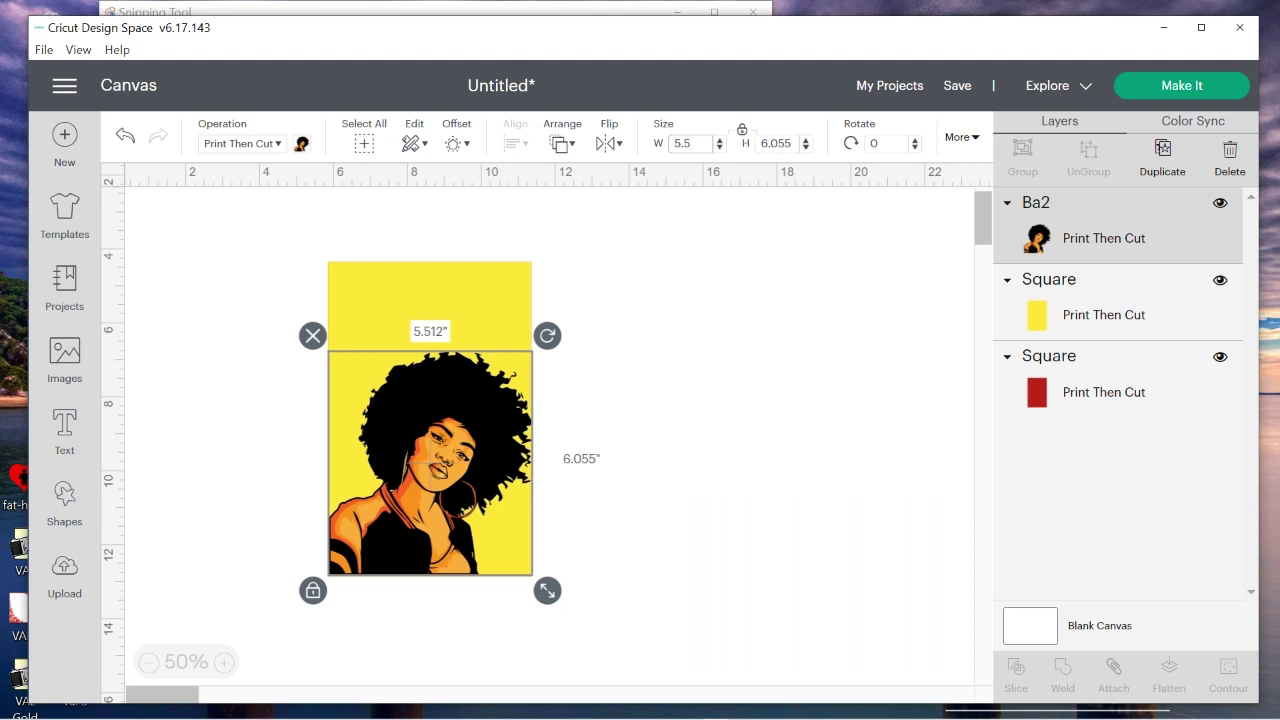
key("Return")
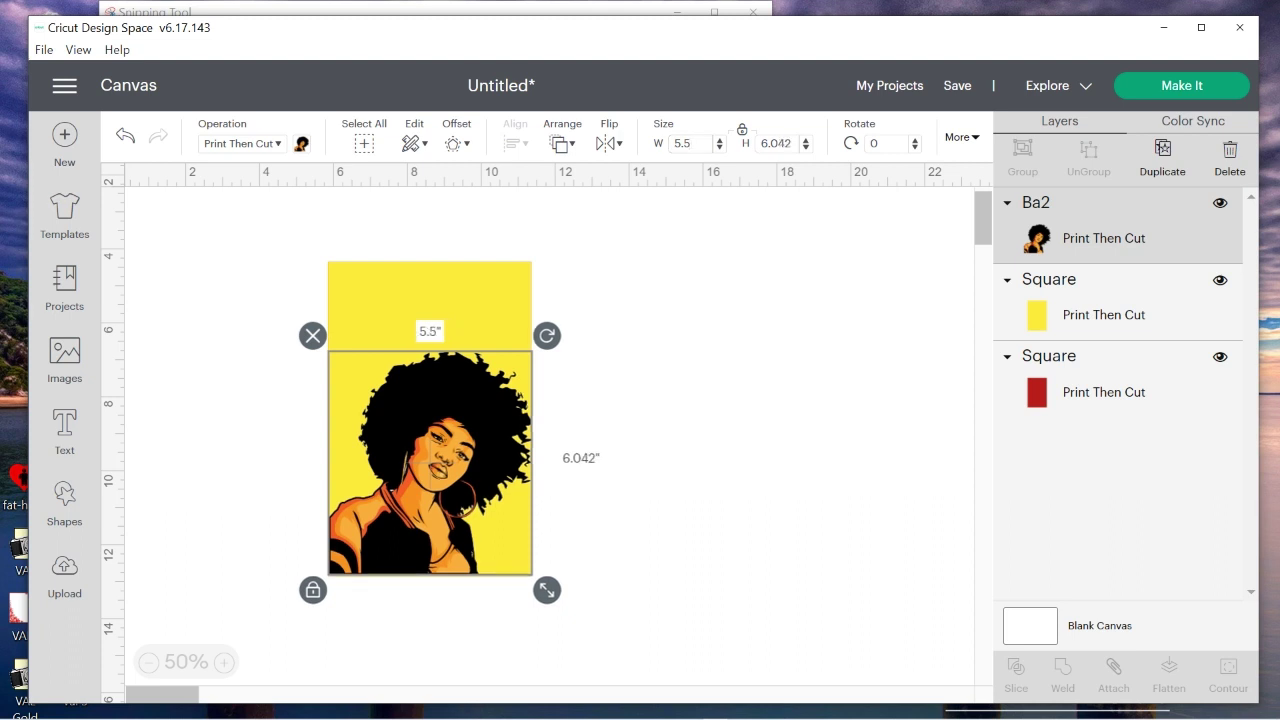
left_click(643, 487)
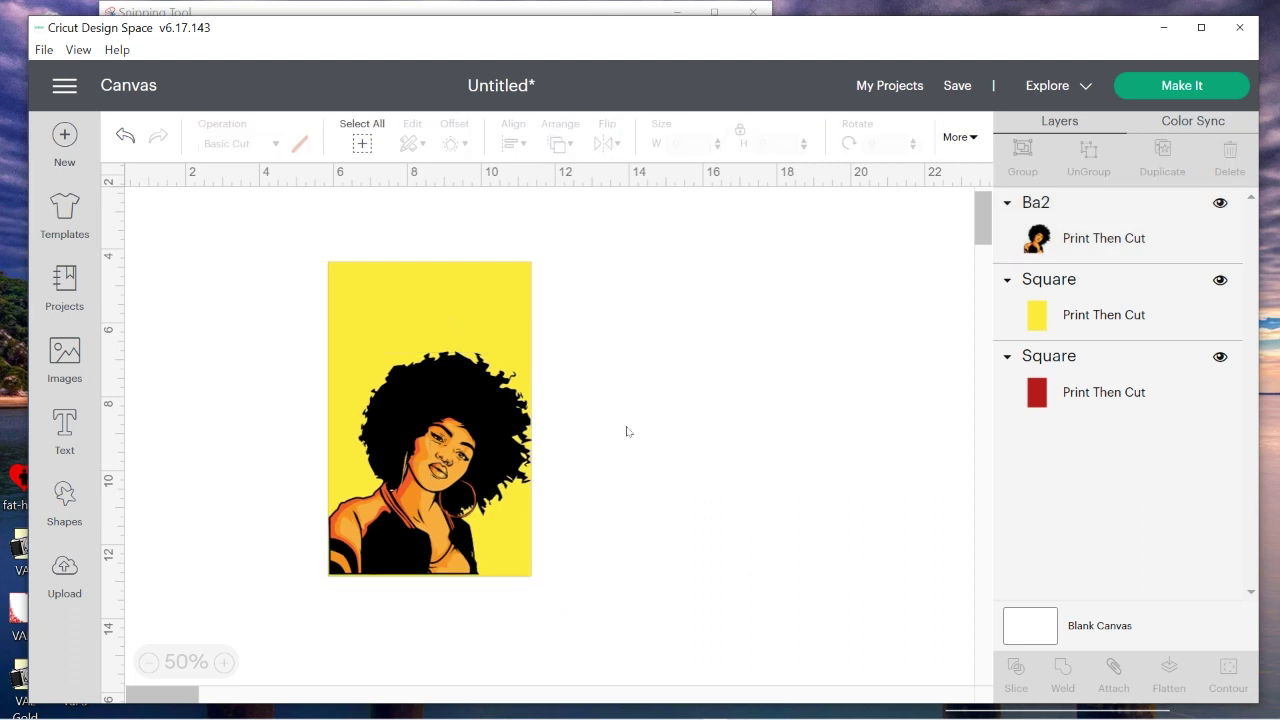
- Unlock the yellow panel's proportions and set its width to 3 inches
left_click(422, 297)
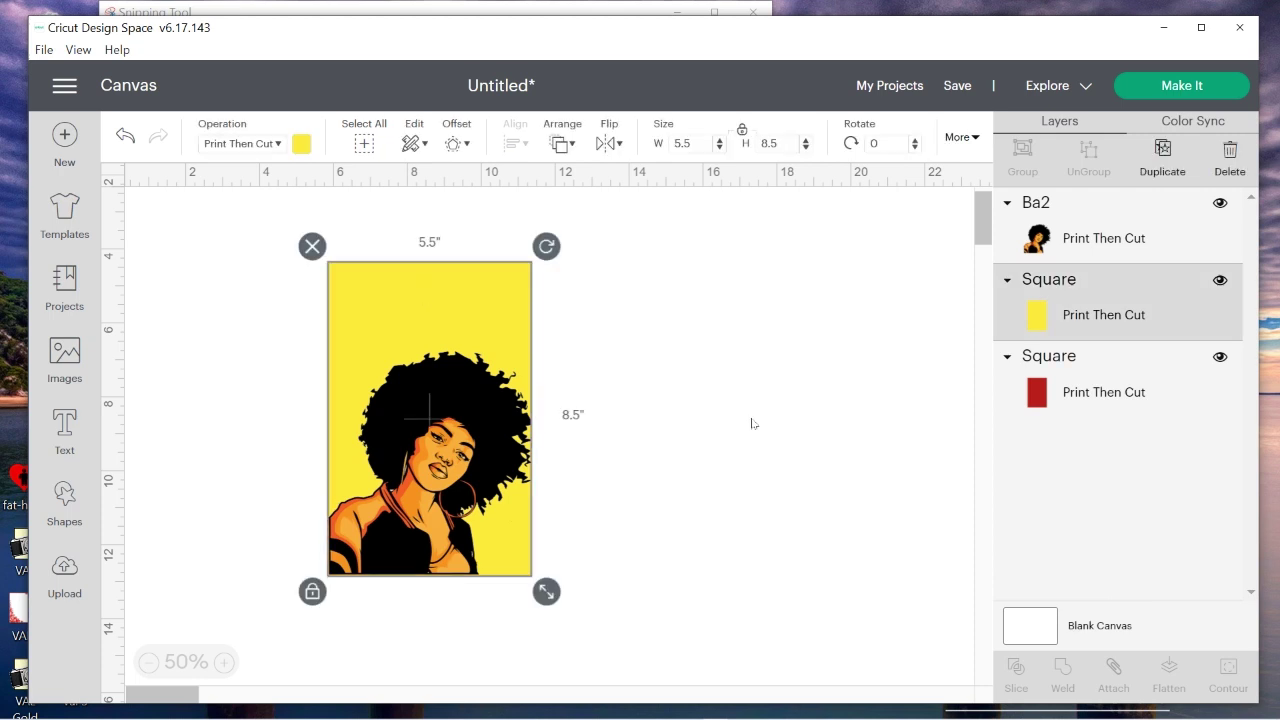
left_click(312, 593)
left_click(682, 143)
type("3")
key("Return")
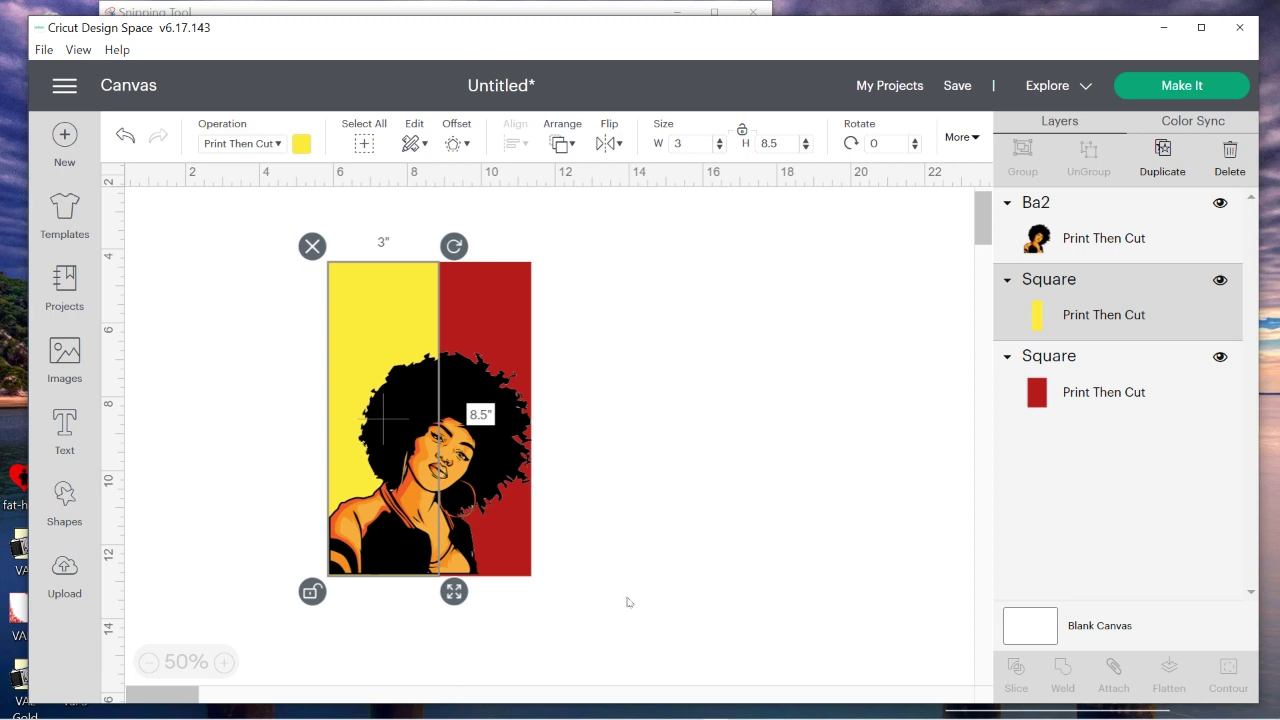
- Drag the yellow panel wider to about 4.056 inches
left_click(456, 592)
left_click_drag(458, 592, 482, 594)
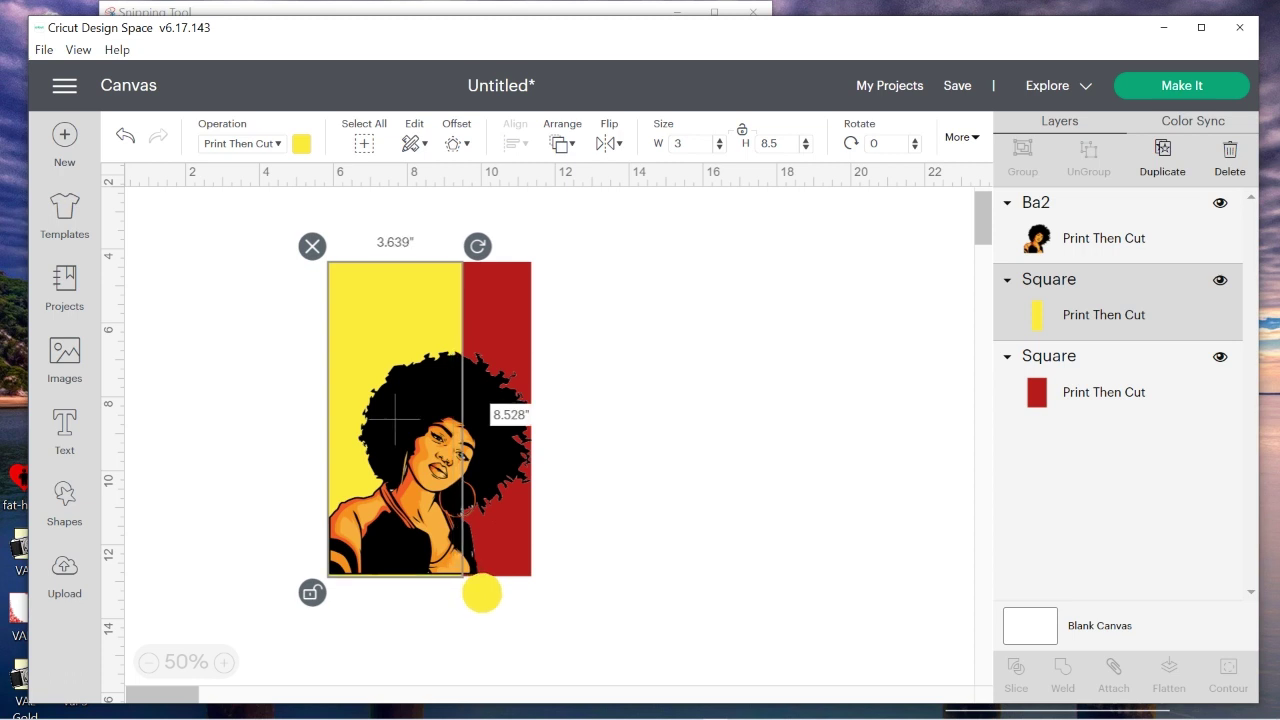
left_click_drag(482, 594, 497, 590)
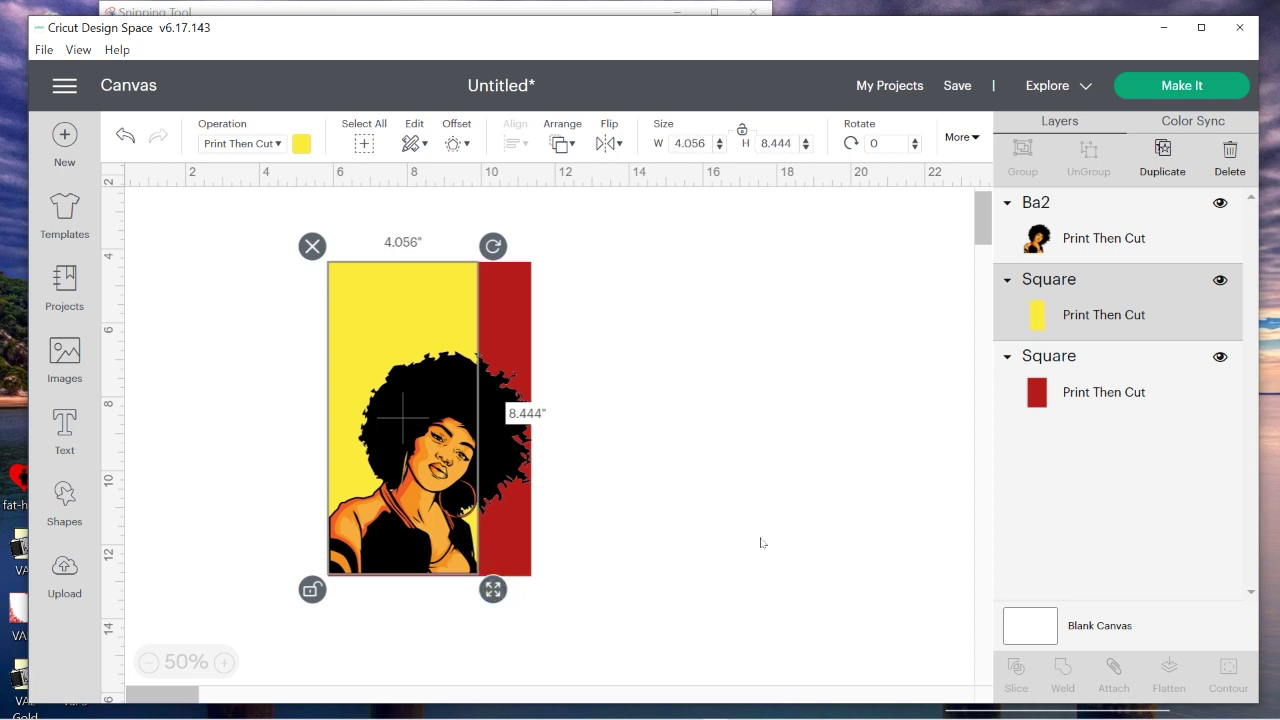
left_click(755, 472)
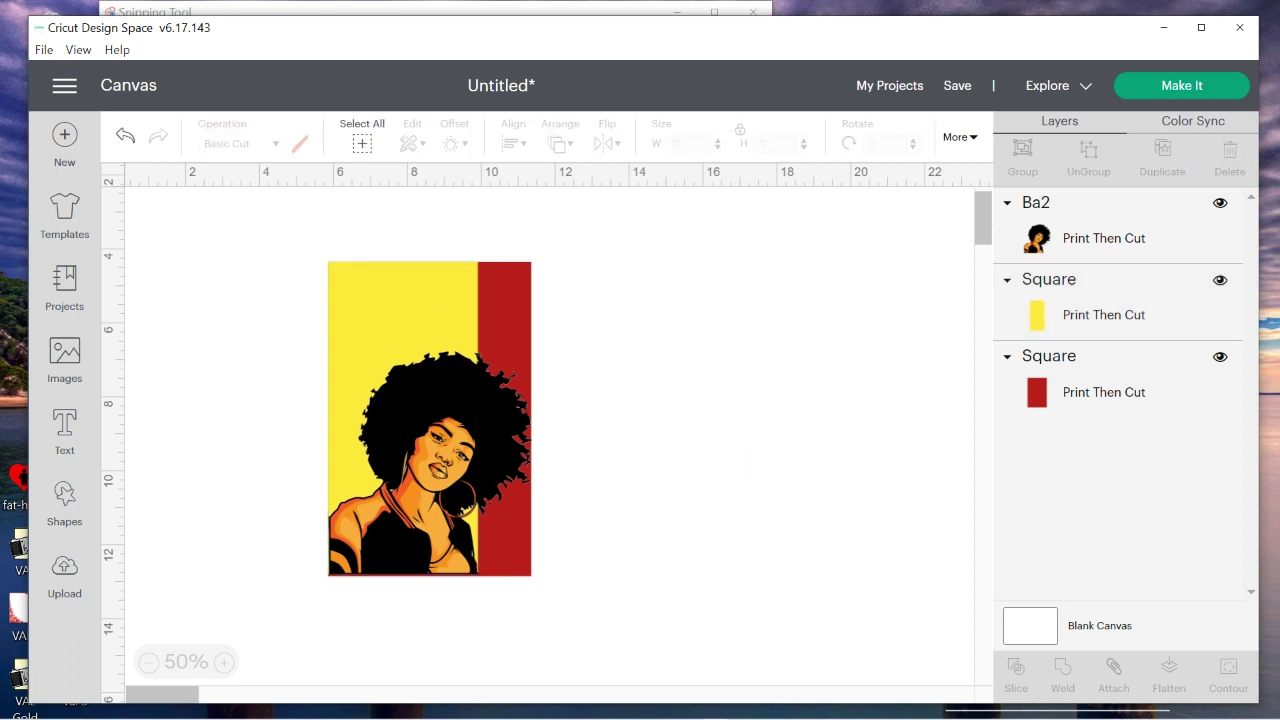
left_click(431, 296)
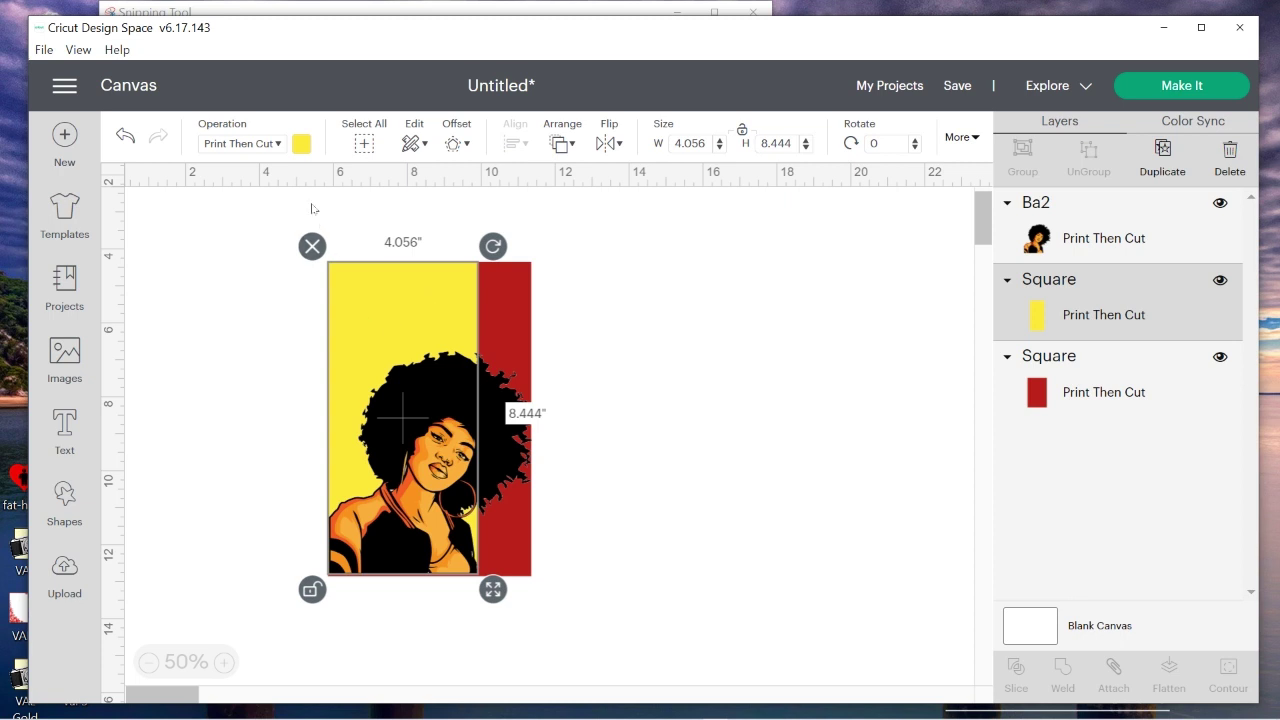
- Recolour the yellow panel white and narrow it to about 3.6 inches
left_click(301, 143)
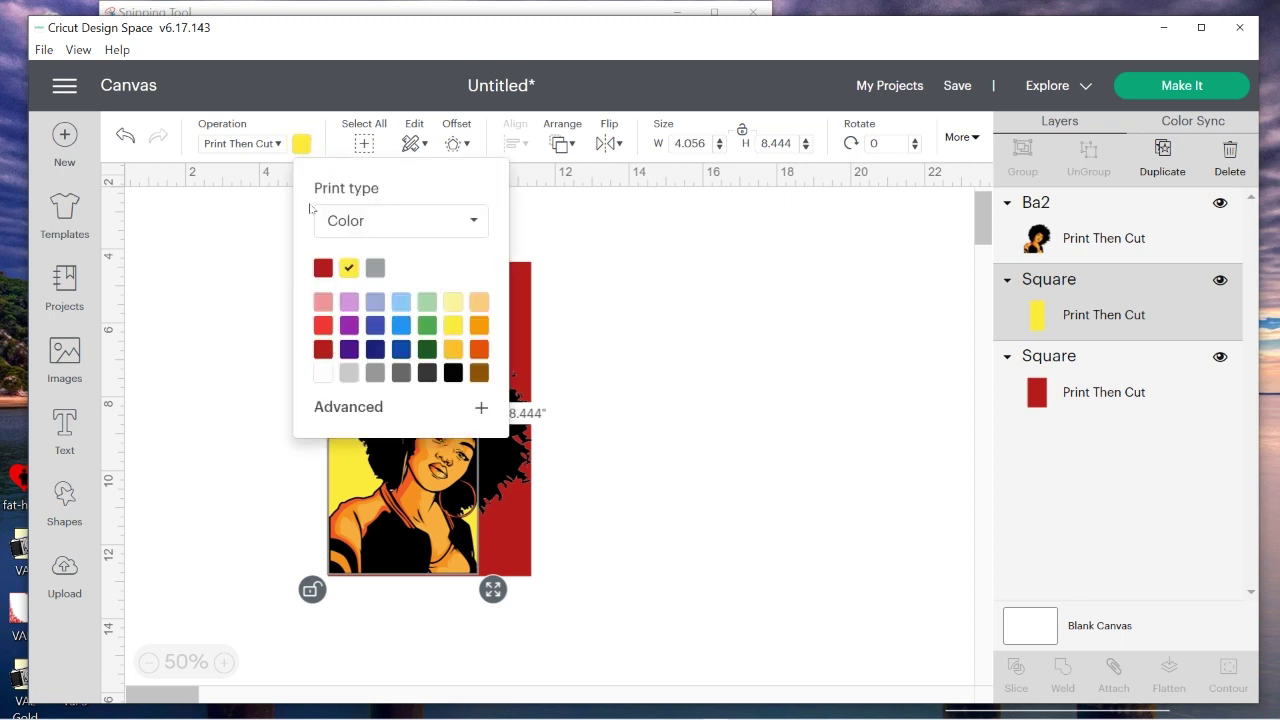
left_click(325, 378)
left_click(650, 382)
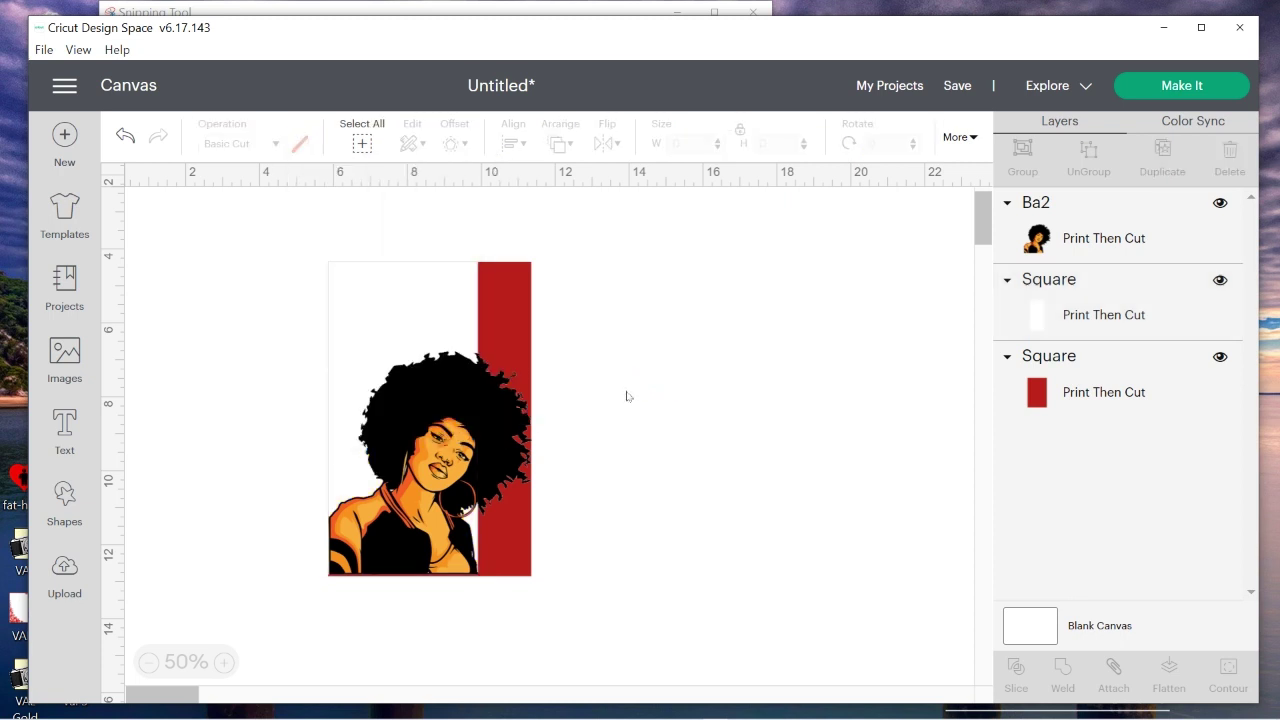
left_click(428, 320)
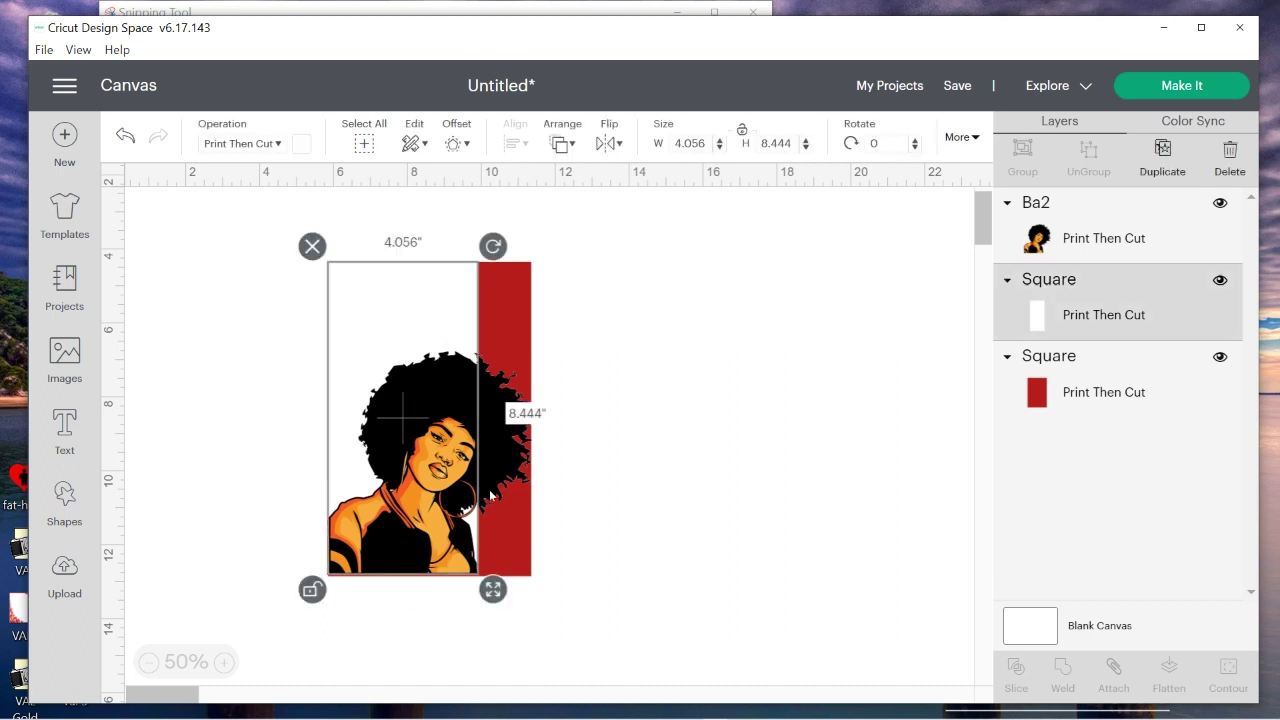
left_click_drag(493, 589, 476, 597)
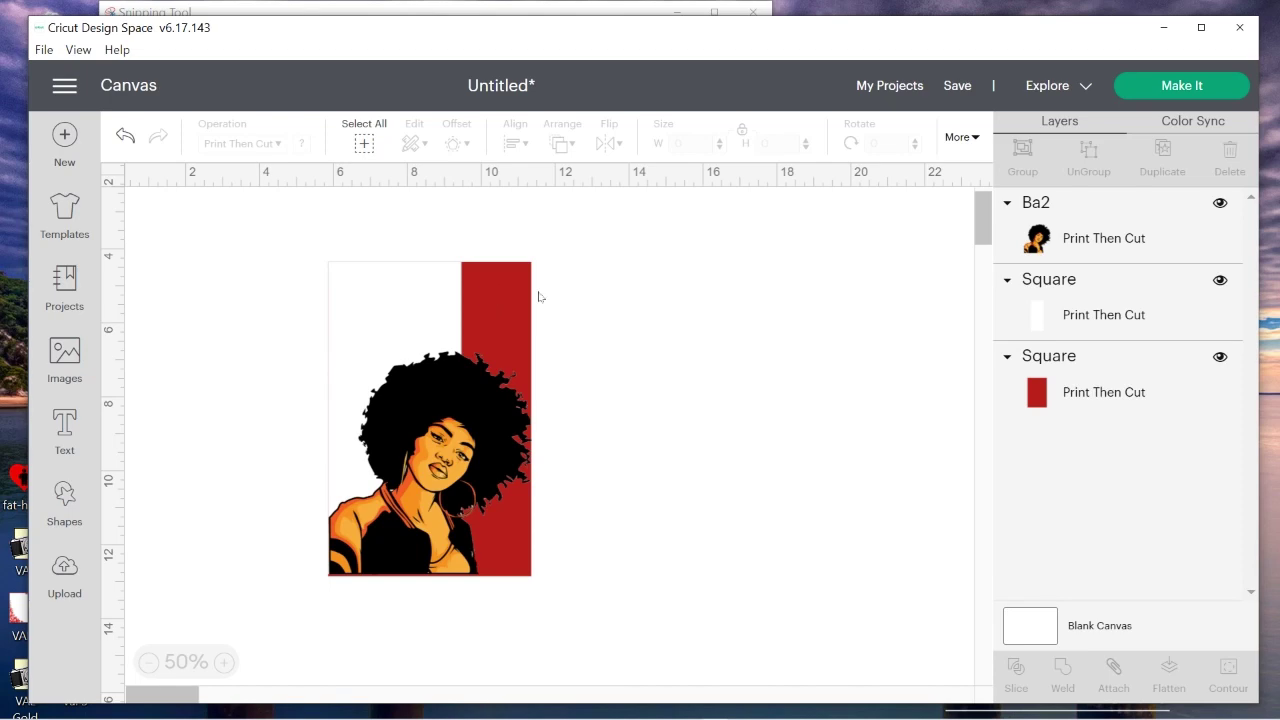
- Add a heart beside the card panel and shrink it to about 1.5 inches
left_click(65, 495)
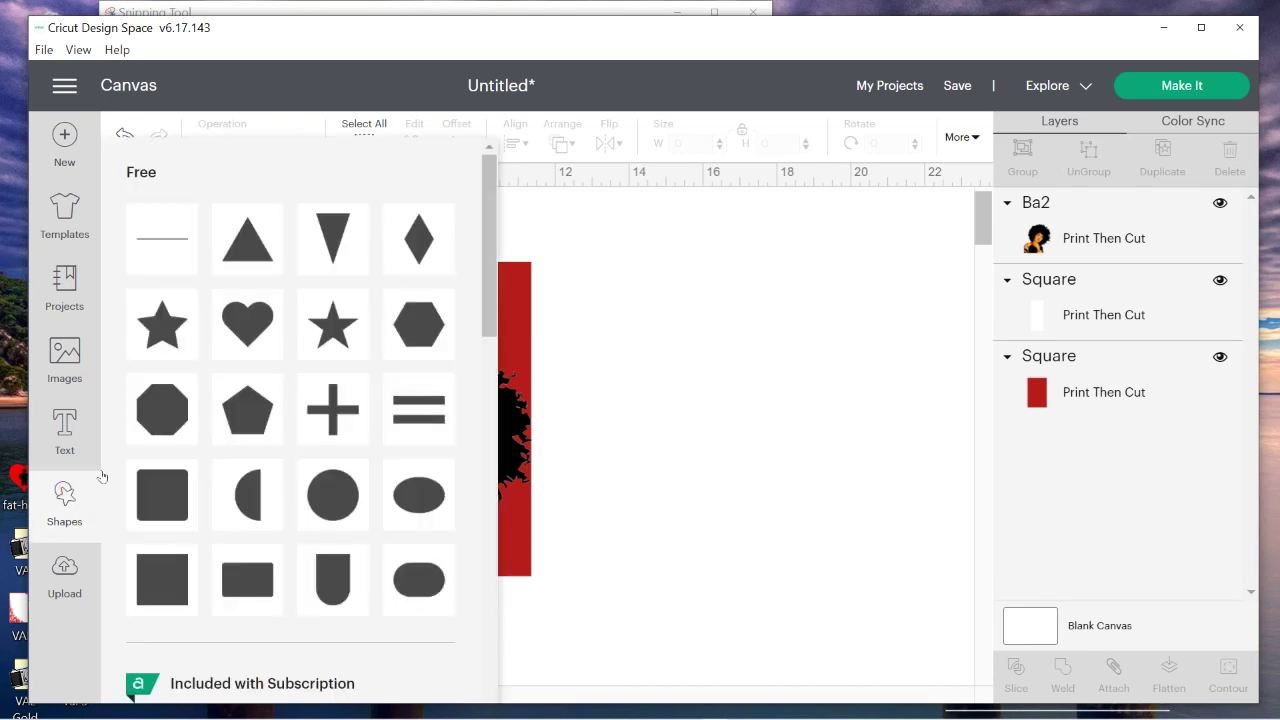
left_click(253, 335)
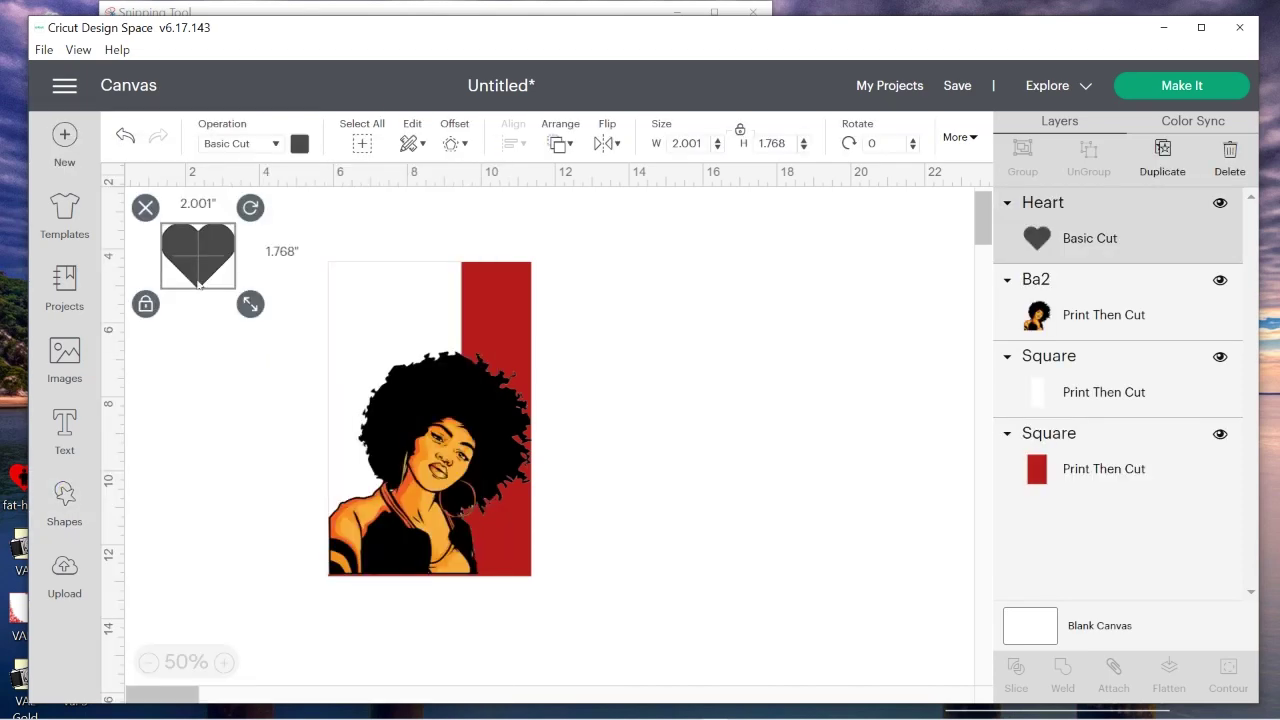
left_click_drag(199, 262, 614, 352)
left_click(565, 399)
left_click_drag(667, 406, 646, 391)
left_click(710, 477)
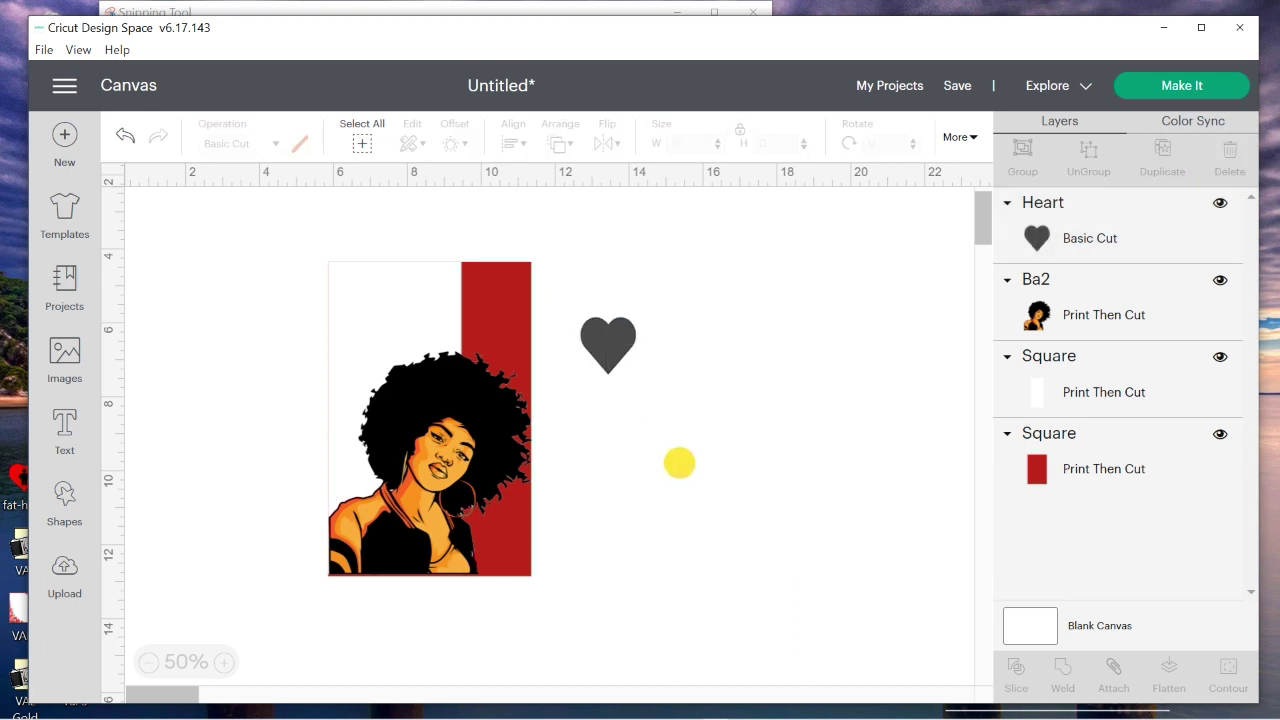
- Duplicate the heart, deleting surplus copies so two hearts remain
left_click(611, 355)
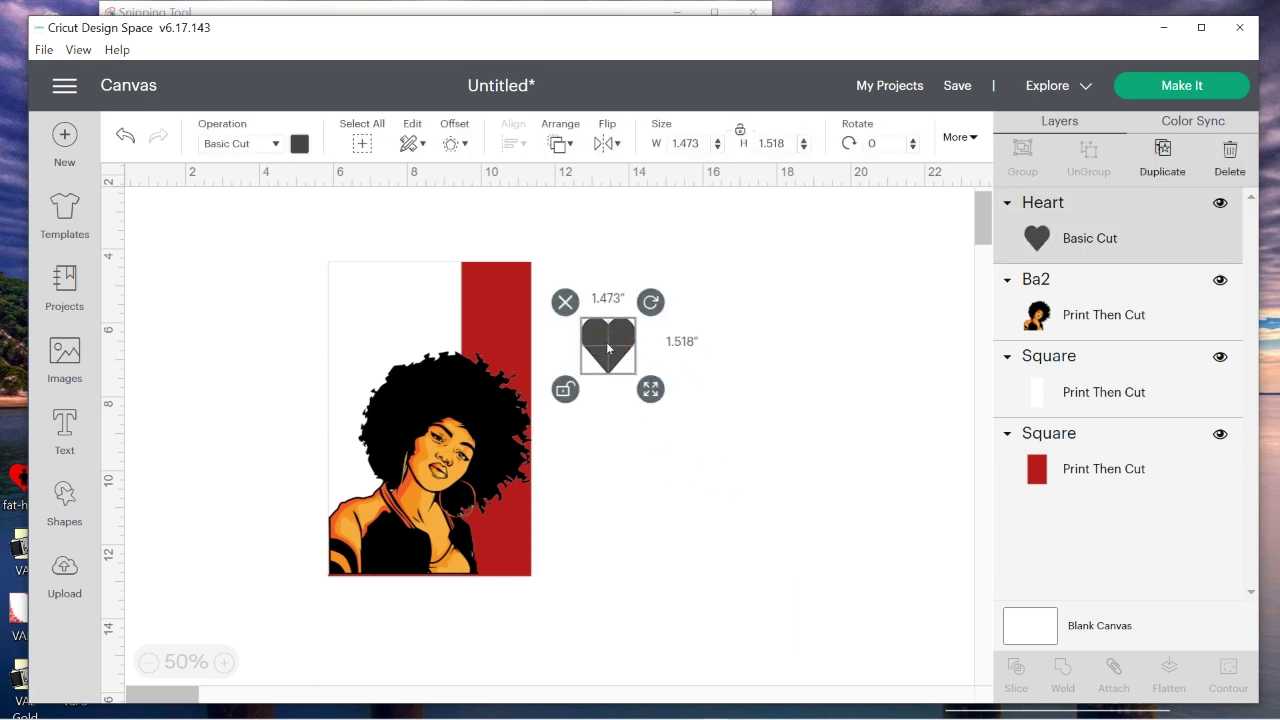
right_click(608, 348)
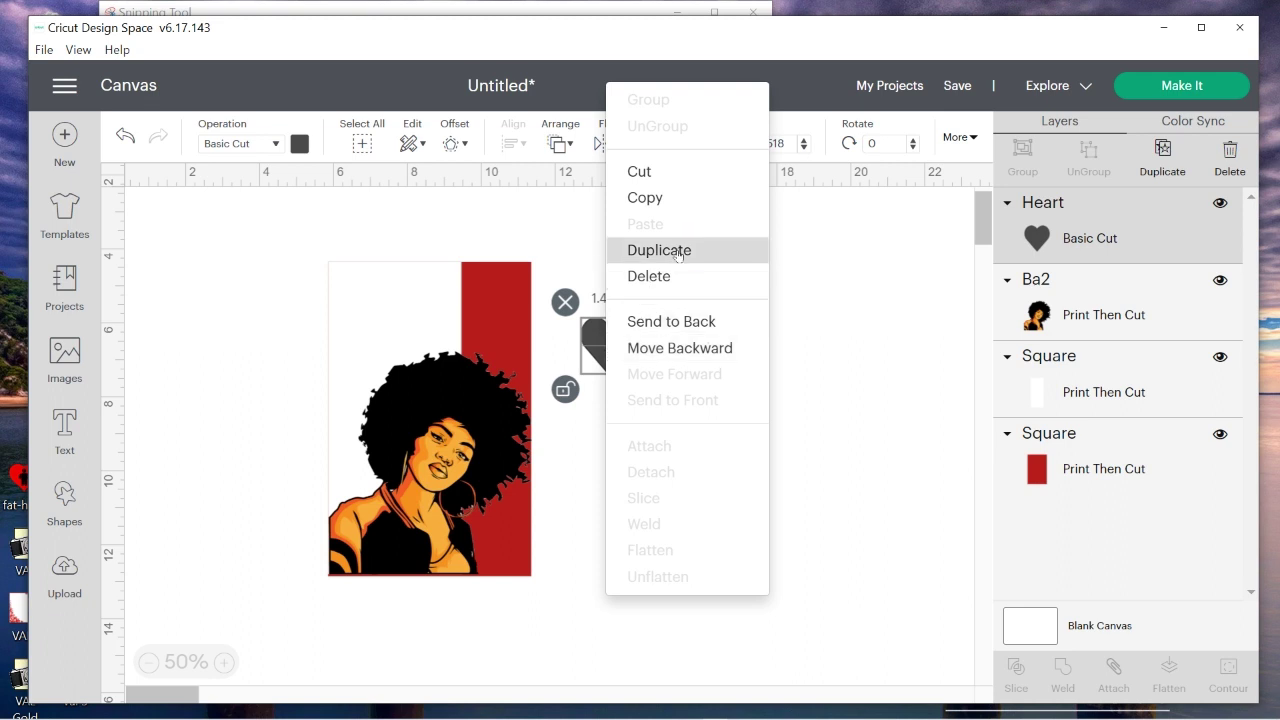
left_click(646, 249)
right_click(622, 371)
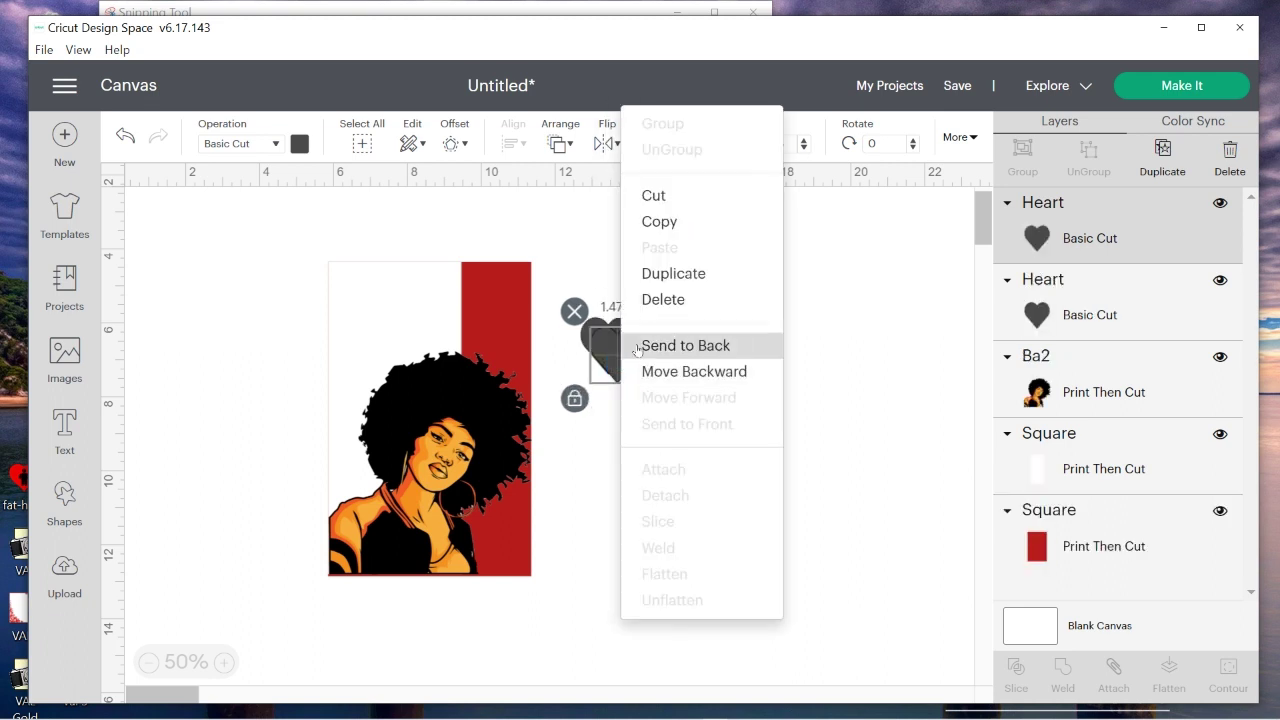
left_click(670, 271)
right_click(628, 360)
left_click(702, 277)
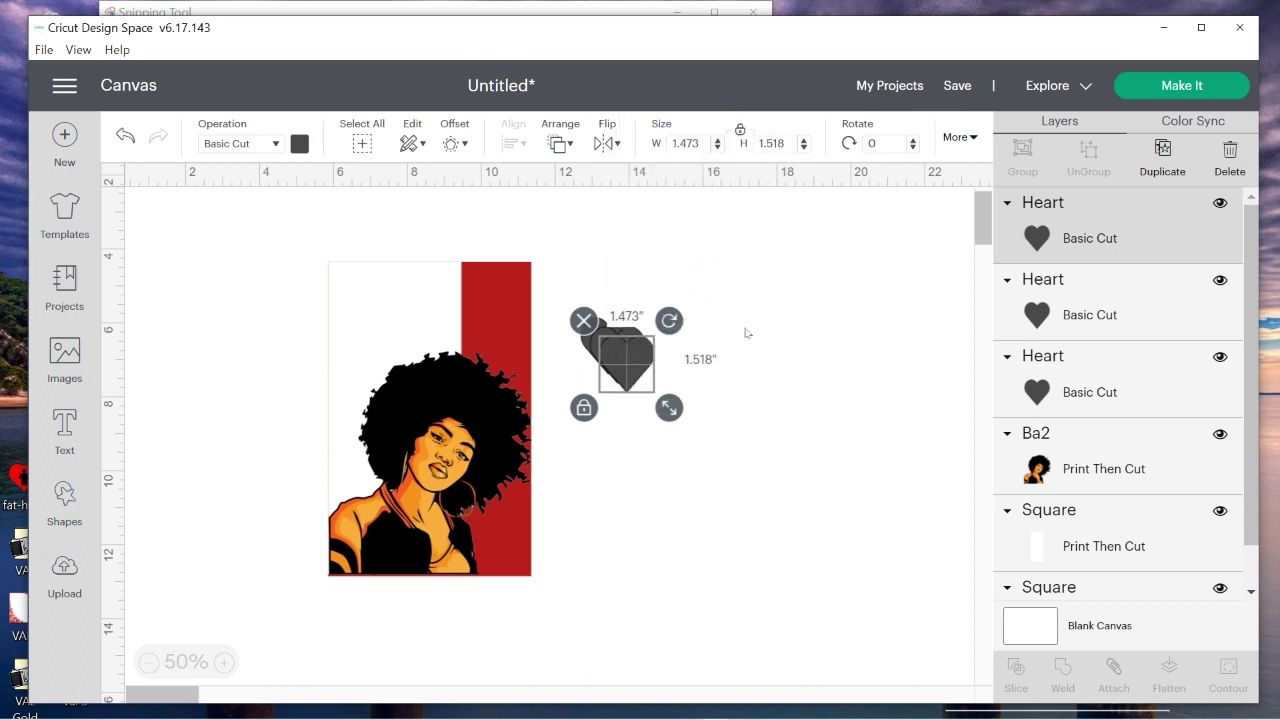
left_click_drag(626, 334, 737, 433)
left_click(680, 386)
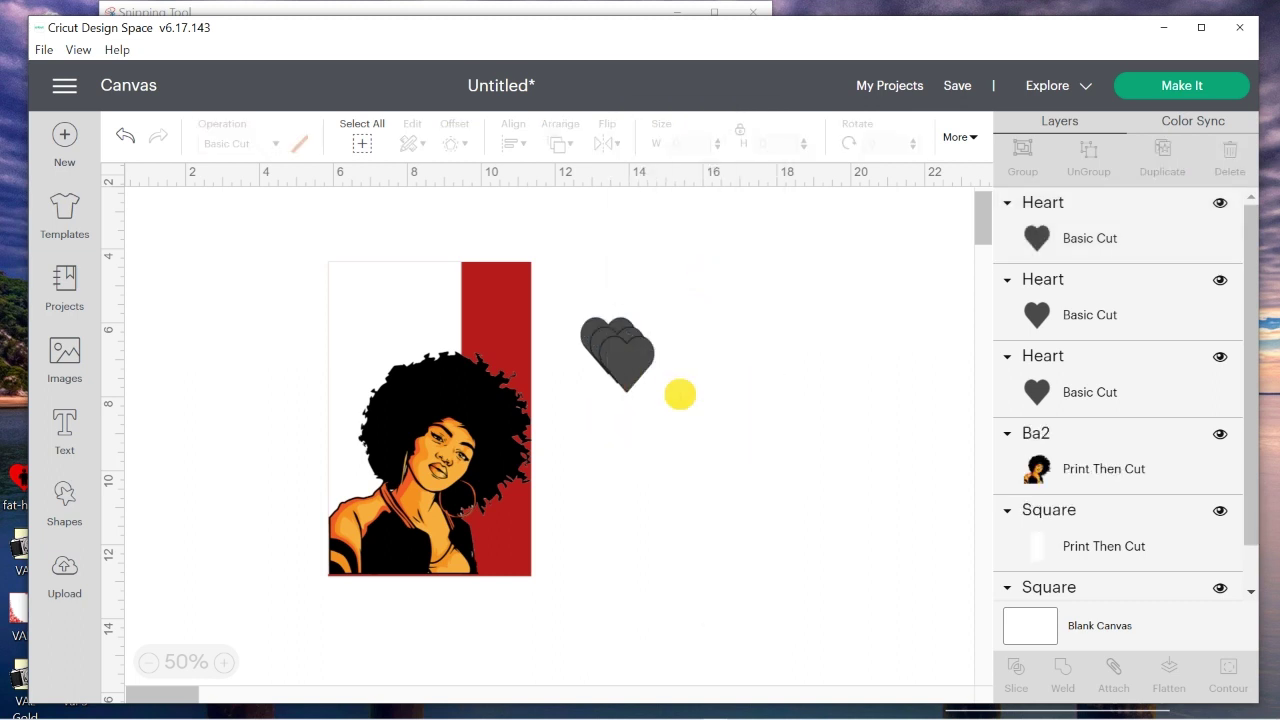
left_click_drag(626, 372, 722, 398)
left_click(680, 354)
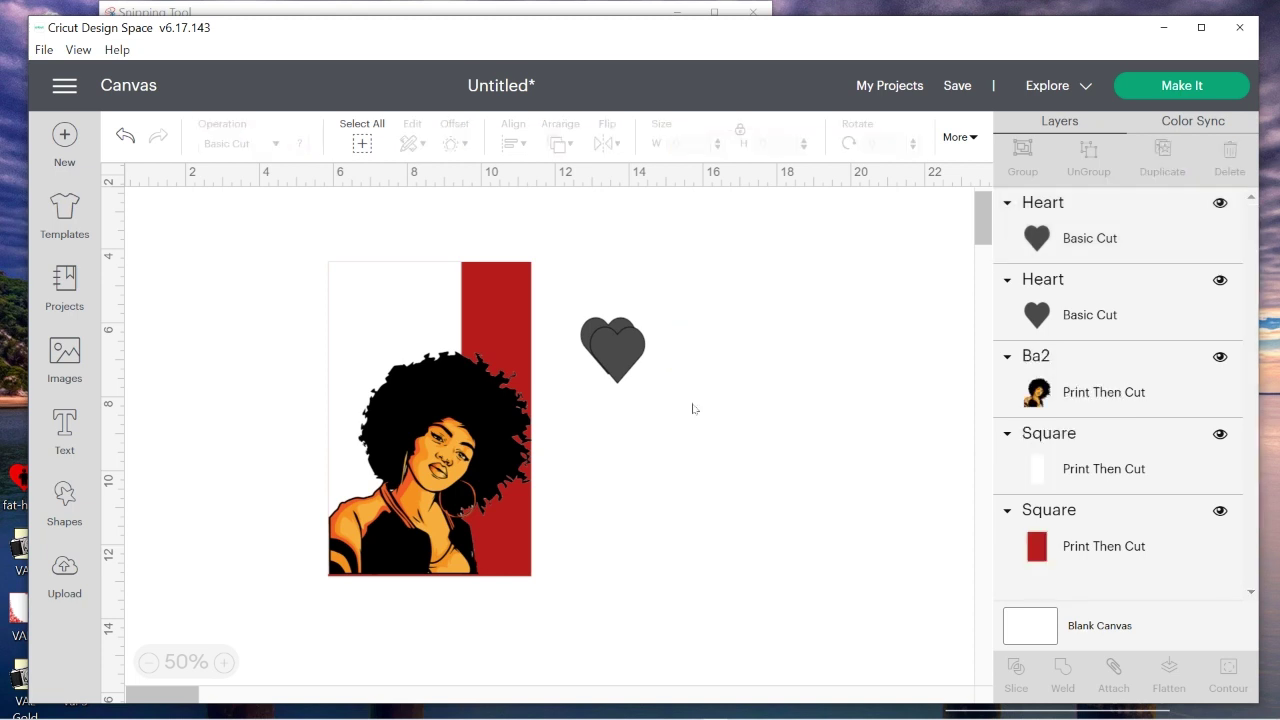
- Shrink both hearts together to about 0.8 inches
left_click(612, 352)
left_click_drag(559, 275, 633, 305)
left_click(626, 431)
left_click(609, 354)
left_click_drag(563, 226, 714, 418)
left_click_drag(672, 378, 634, 357)
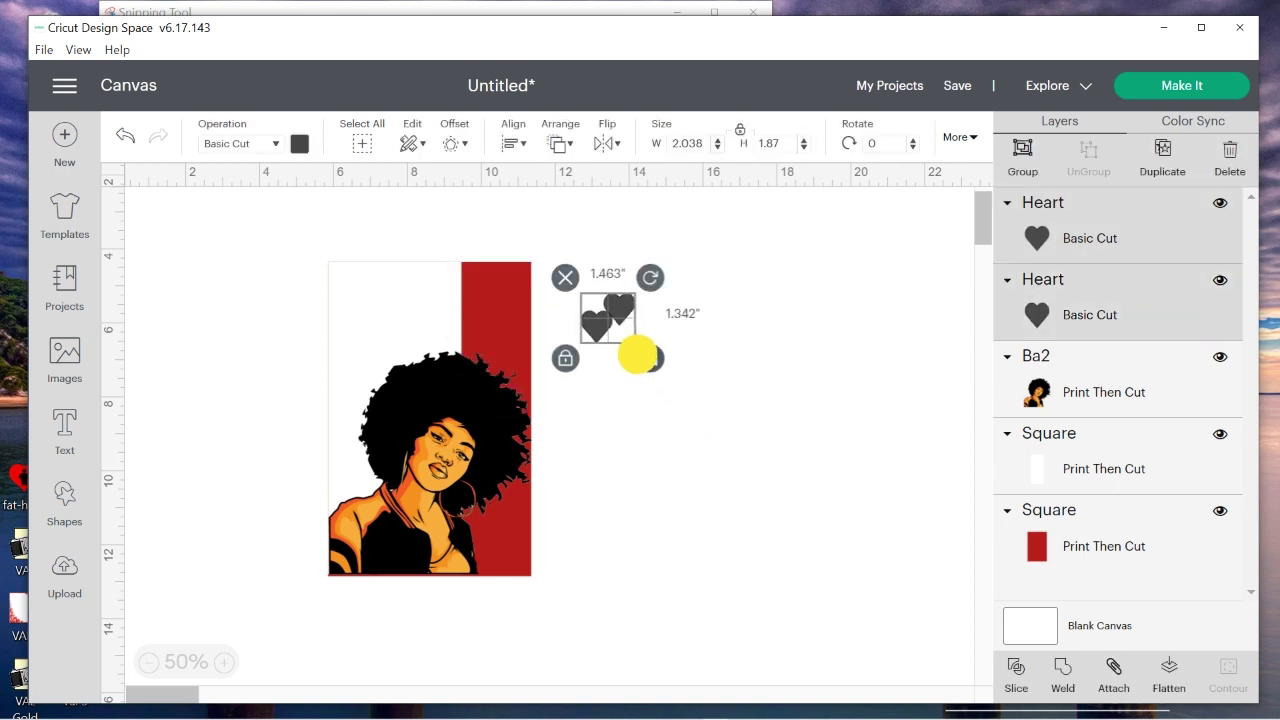
left_click(634, 409)
- Place one heart on the red strip, tilt the other to about 325°, and move it there too
left_click(615, 306)
left_click_drag(615, 306, 504, 286)
left_click(593, 323)
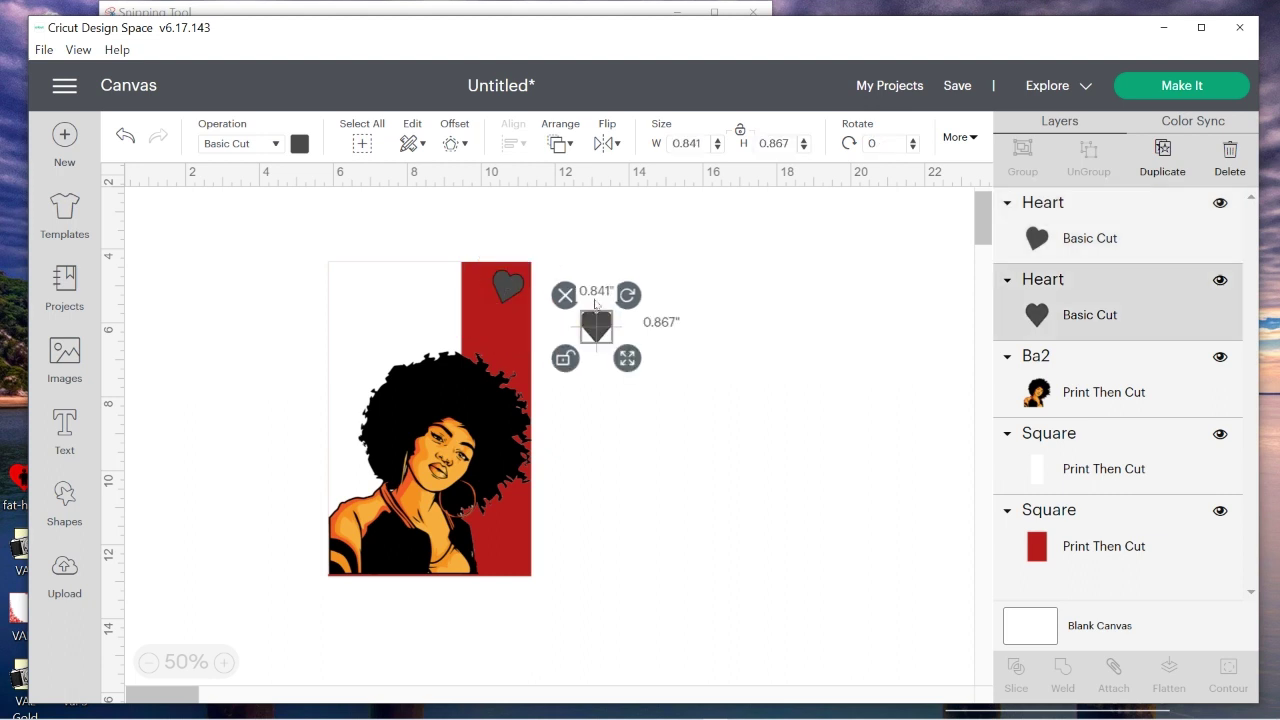
left_click_drag(606, 279, 572, 268)
left_click_drag(598, 338, 480, 317)
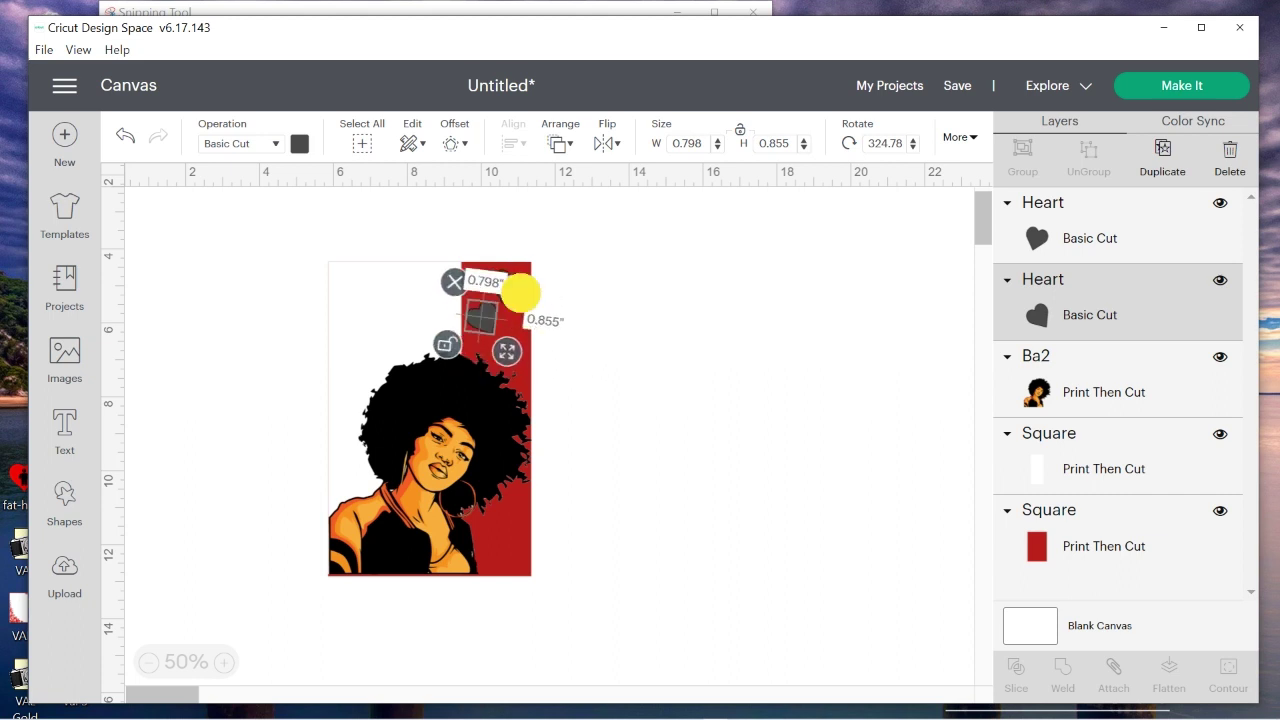
left_click(788, 355)
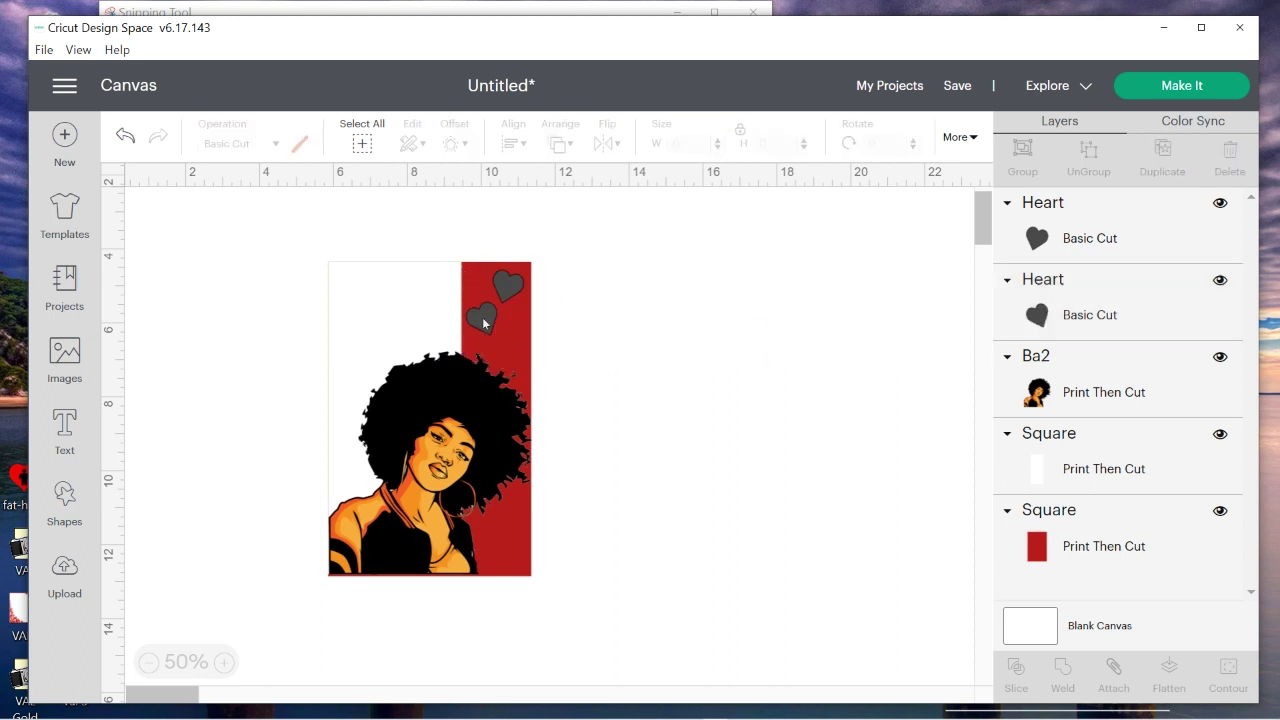
- Nudge and rotate the upper heart to fine-tune the pair on the red strip
left_click(516, 290)
left_click_drag(509, 295, 491, 321)
left_click(637, 317)
left_click(491, 321)
left_click(703, 329)
left_click(507, 291)
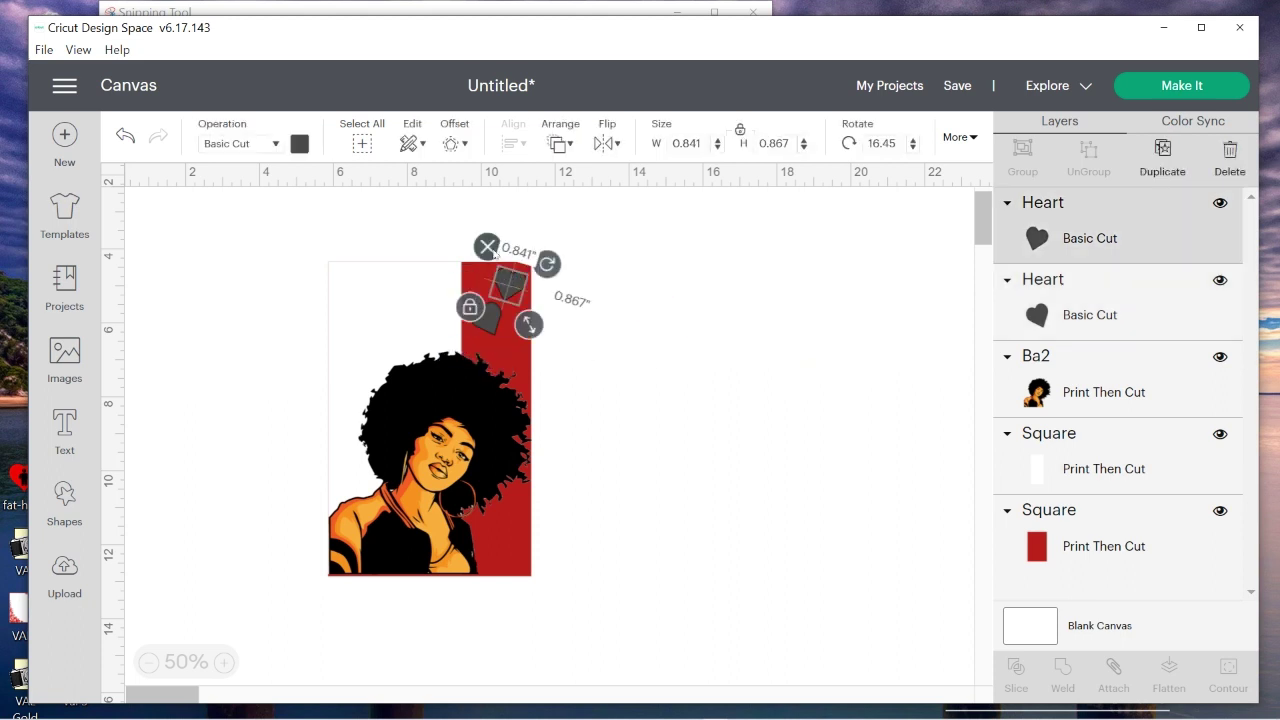
mouse_move(548, 259)
left_mouse_down()
mouse_move(517, 283)
mouse_move(583, 274)
mouse_move(511, 287)
left_mouse_up()
left_click(486, 302)
left_click(643, 320)
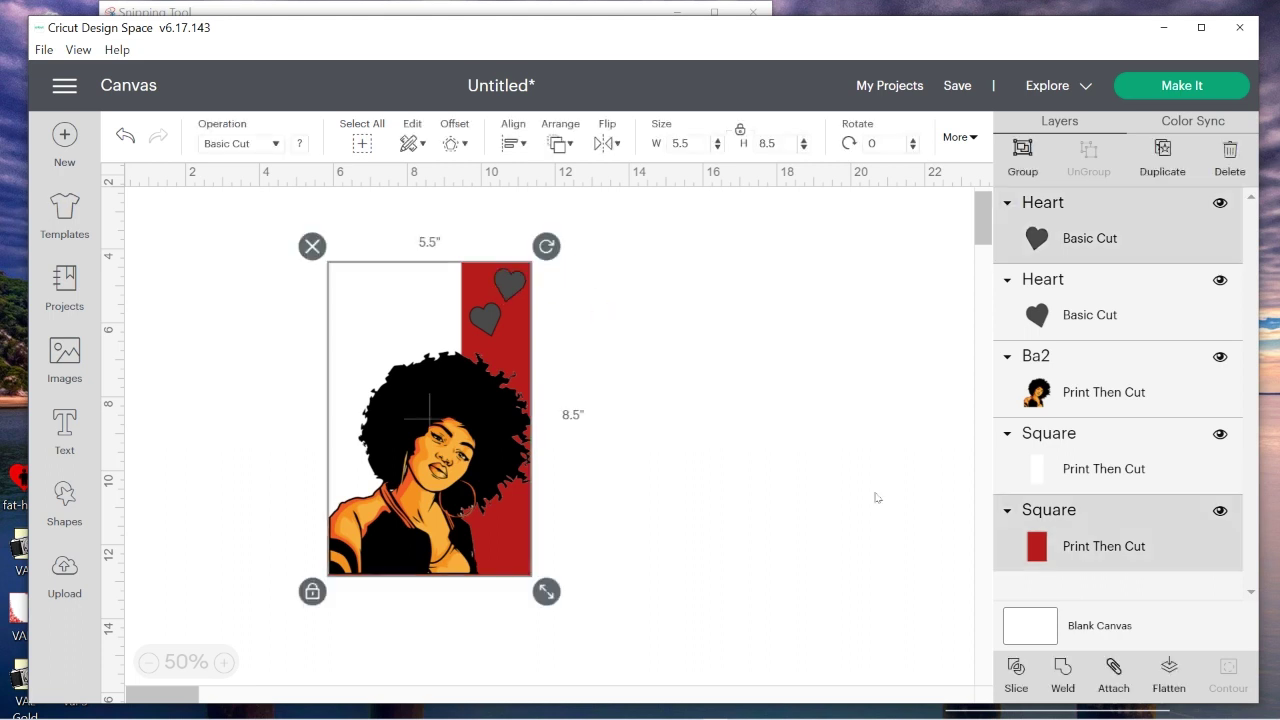
- Slice each heart out of the red panel in turn using Slice
left_click(1016, 670)
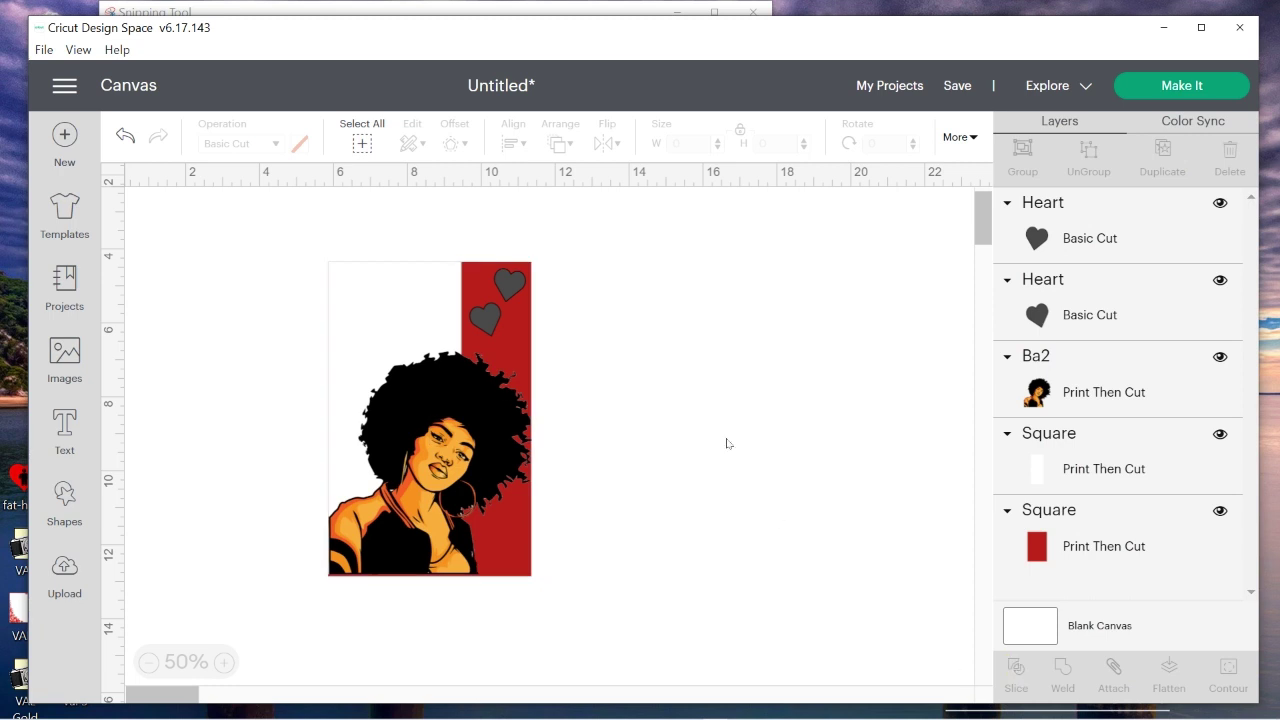
left_click(658, 378)
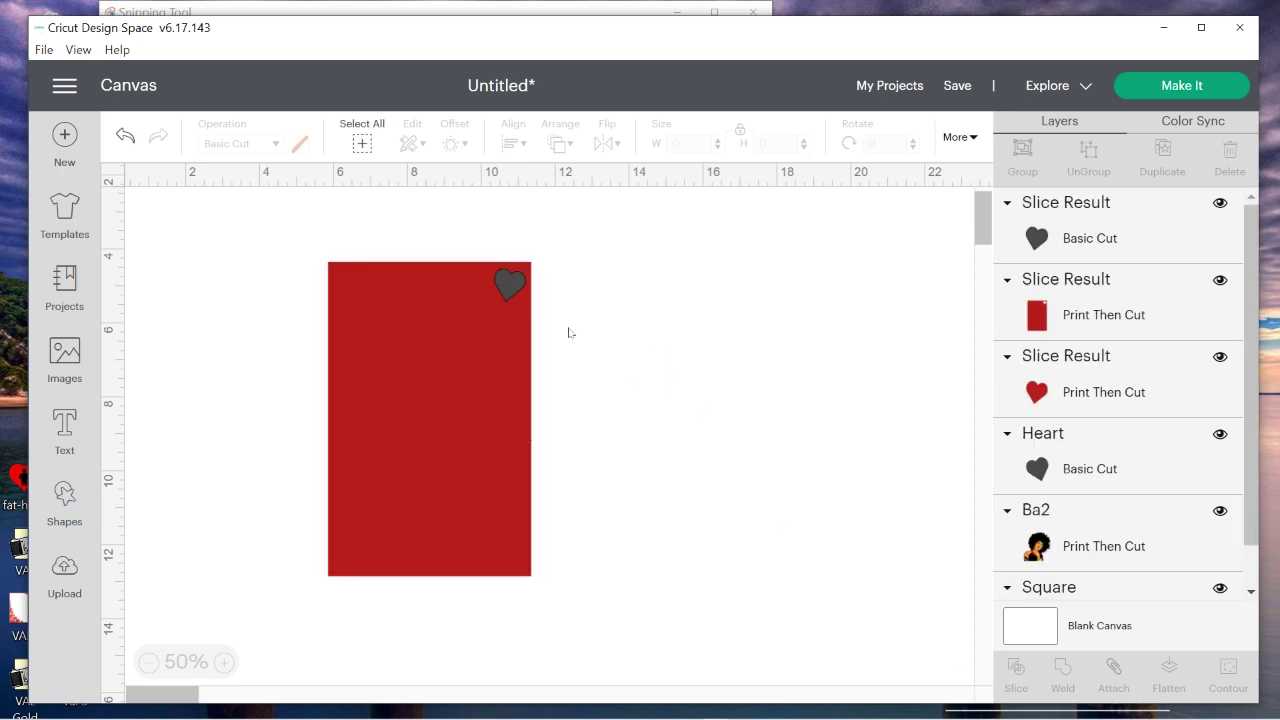
left_click_drag(549, 306, 496, 314)
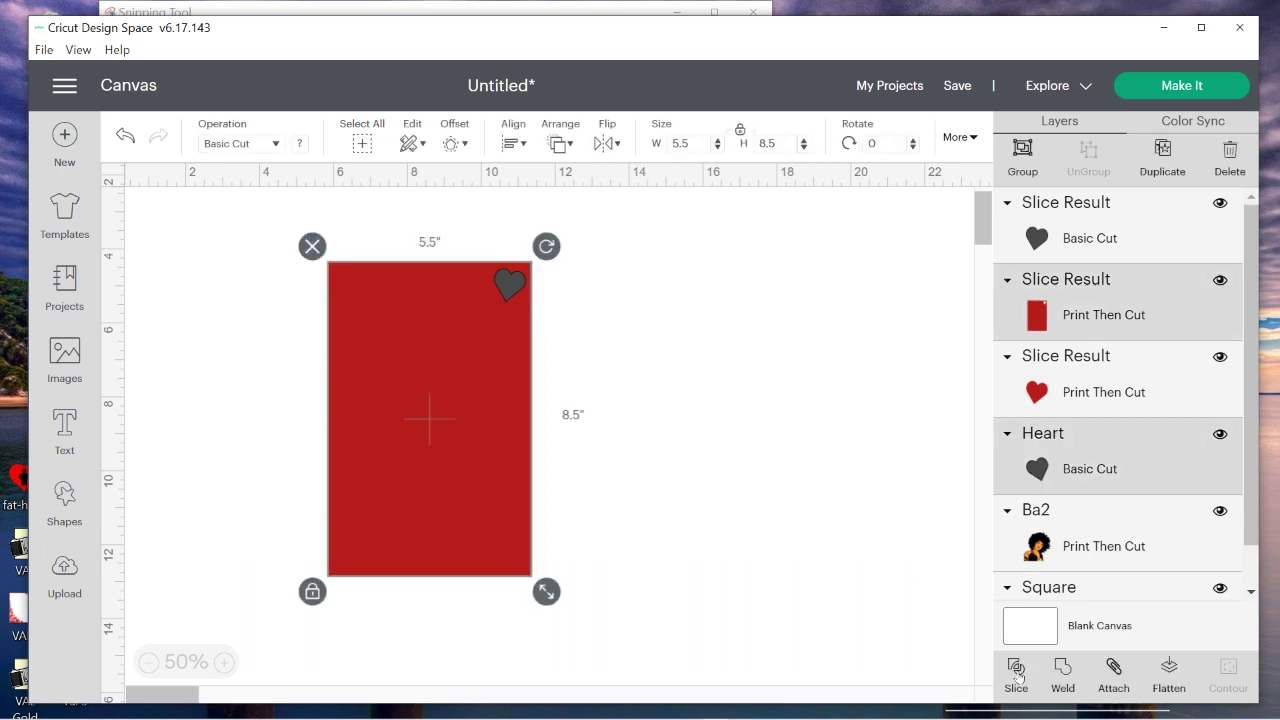
left_click(521, 313)
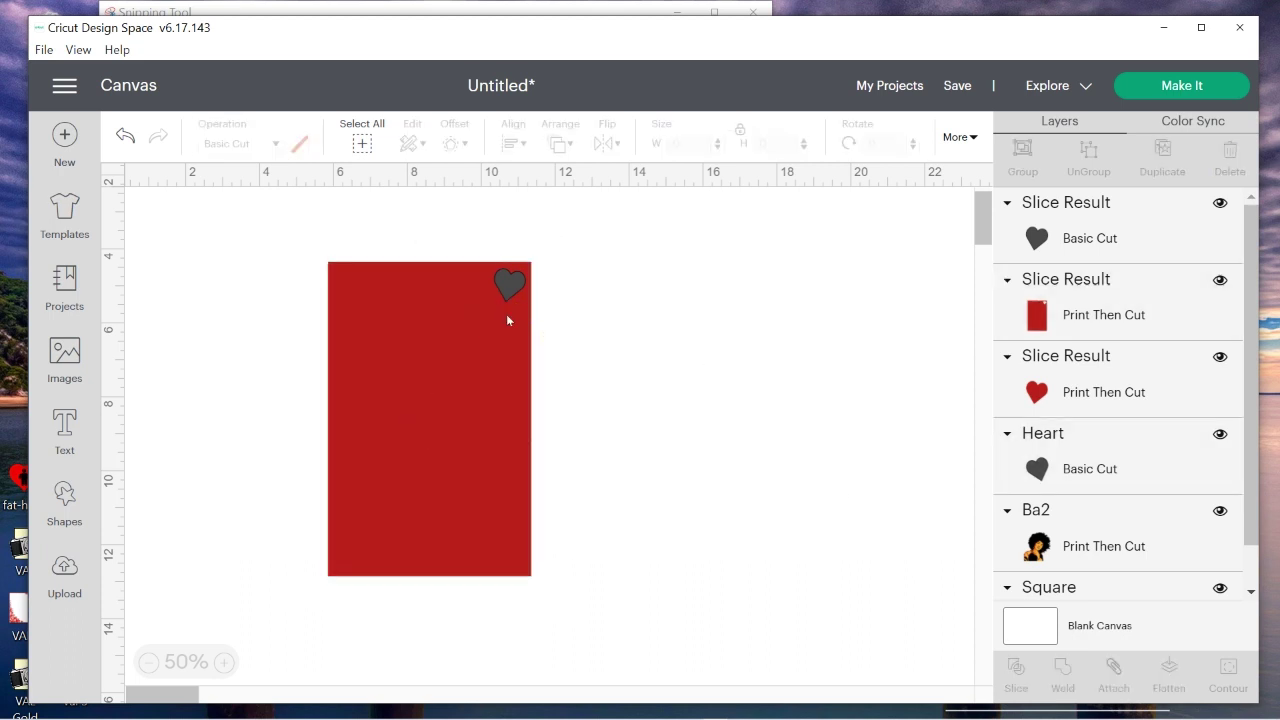
left_click_drag(523, 300, 491, 306)
left_click(1016, 670)
left_click(901, 594)
- Move the red panel backward three layers with Arrange
left_click(500, 416)
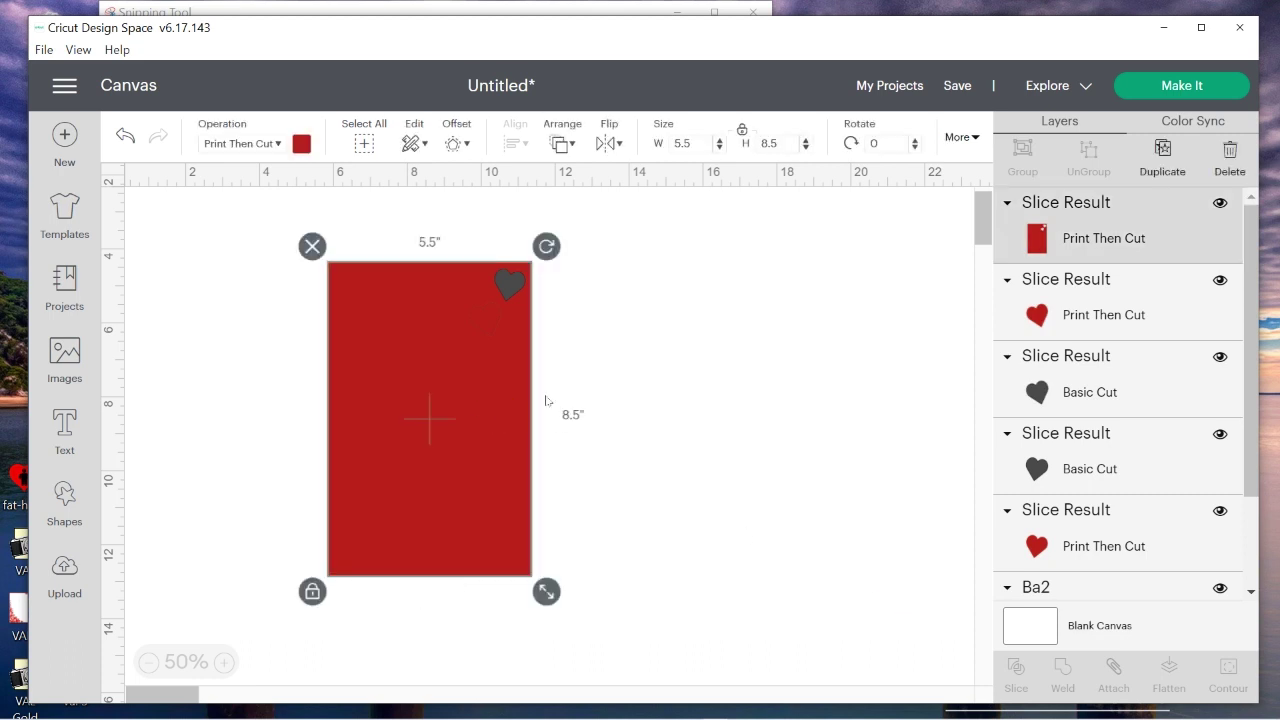
left_click(559, 146)
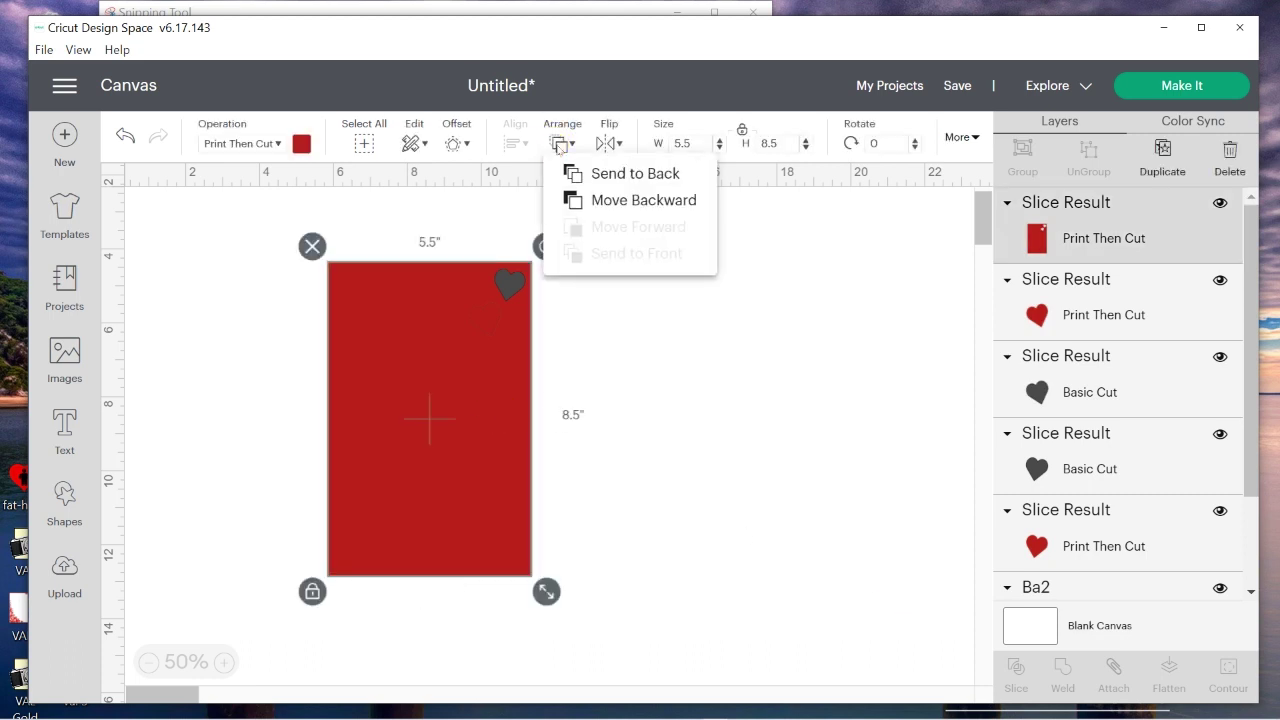
left_click(606, 202)
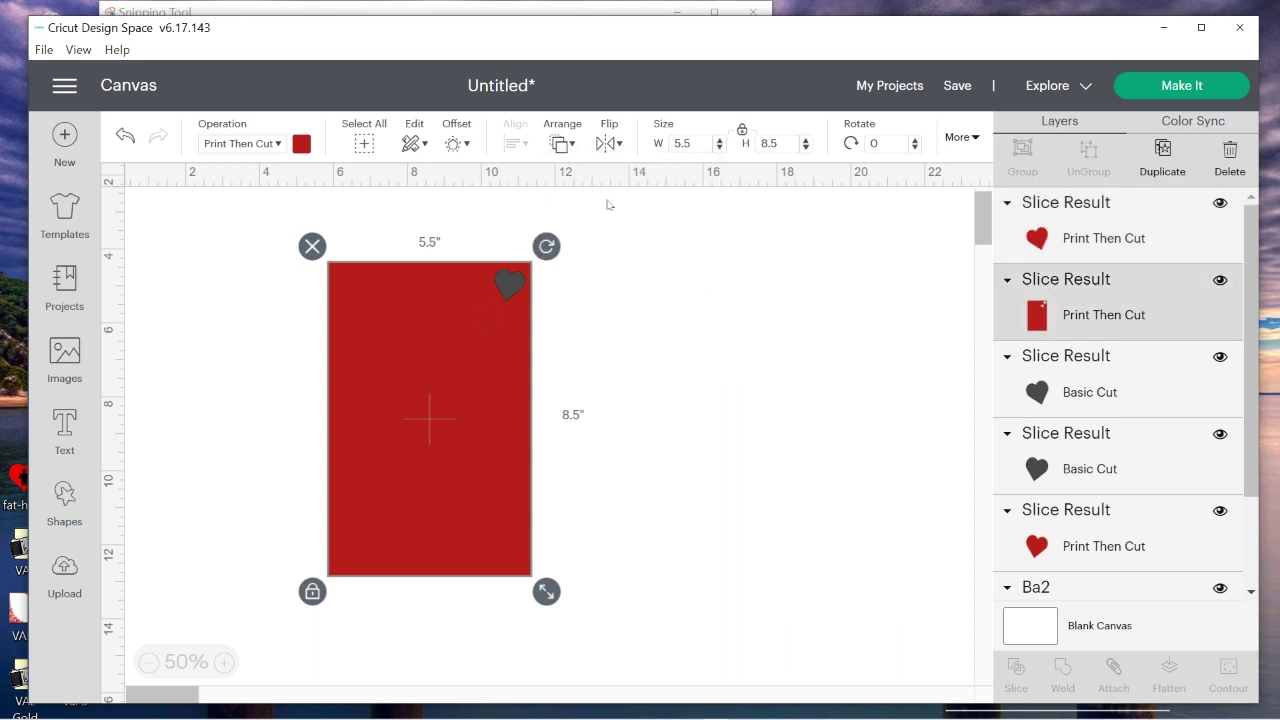
left_click(560, 146)
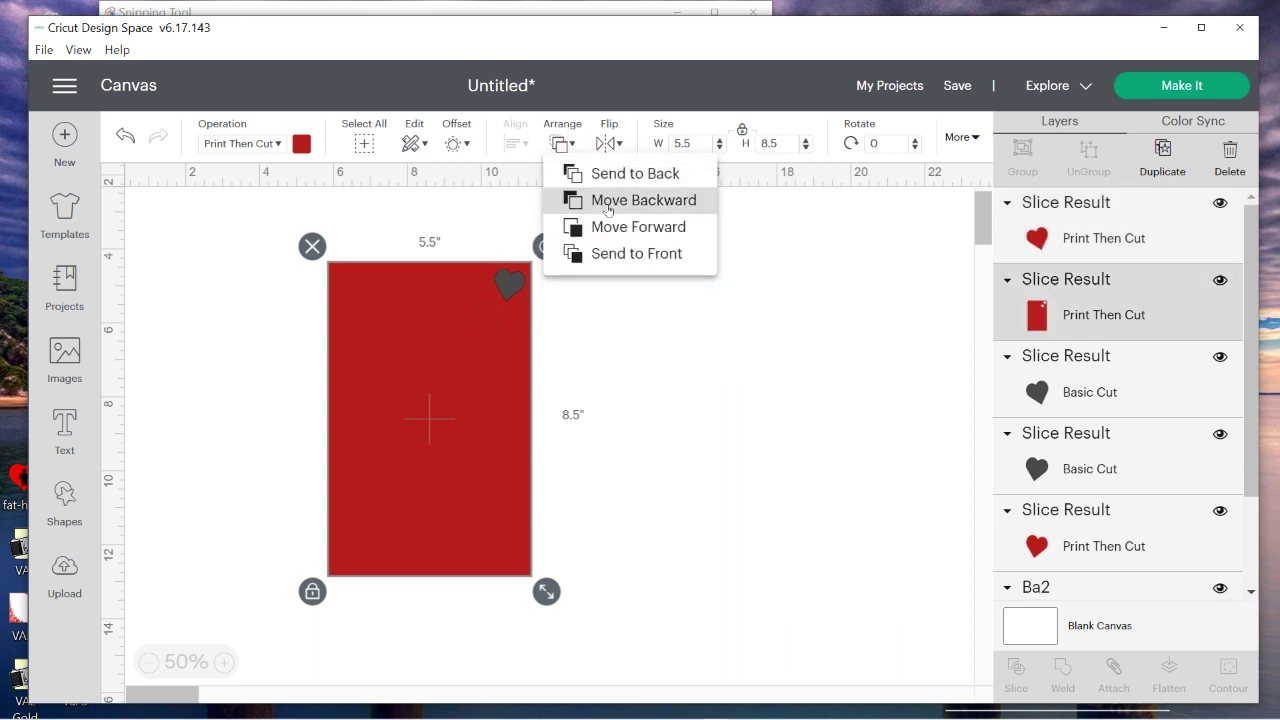
left_click(607, 209)
left_click(558, 143)
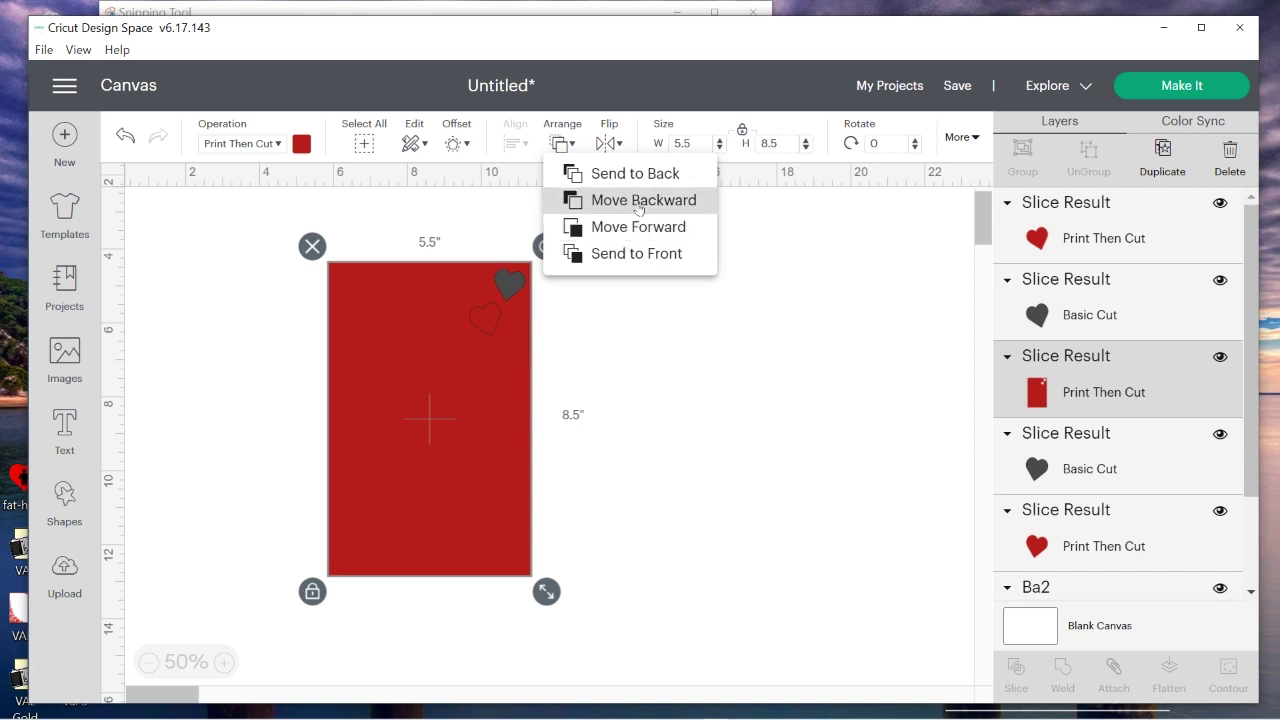
left_click(637, 198)
left_click(636, 310)
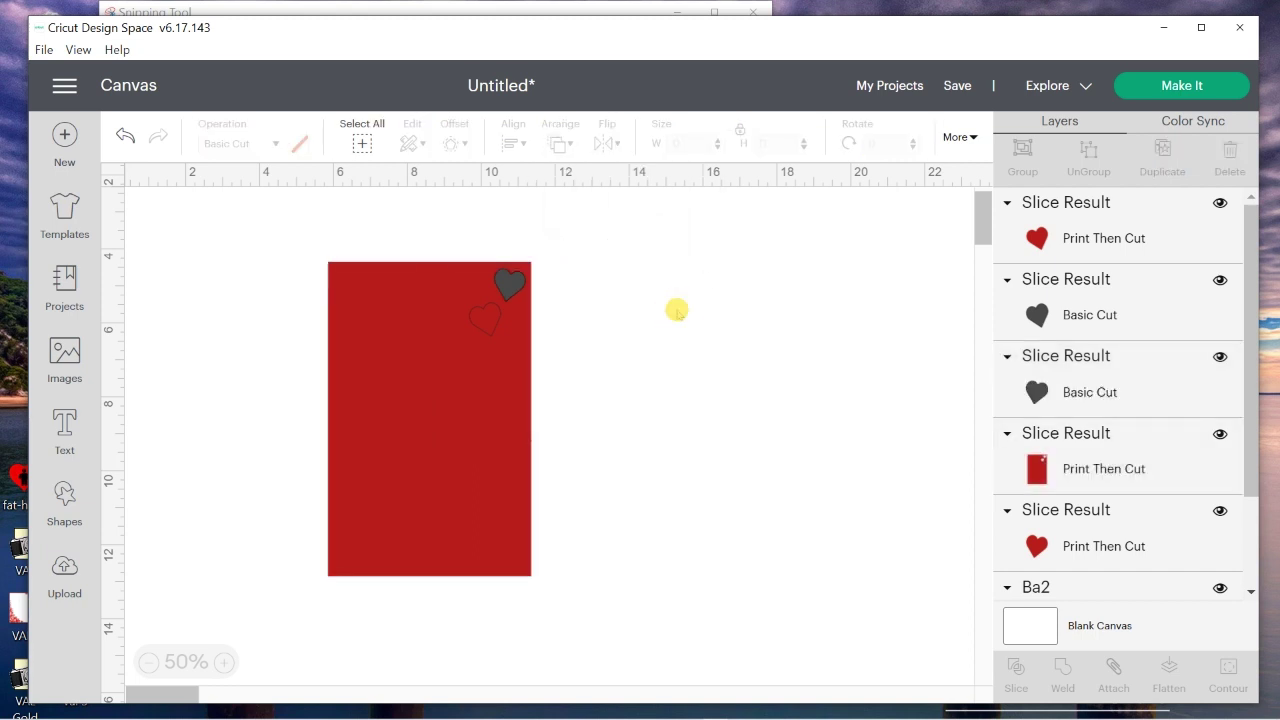
- Move the small red heart aside and delete both leftover grey hearts
left_click(485, 320)
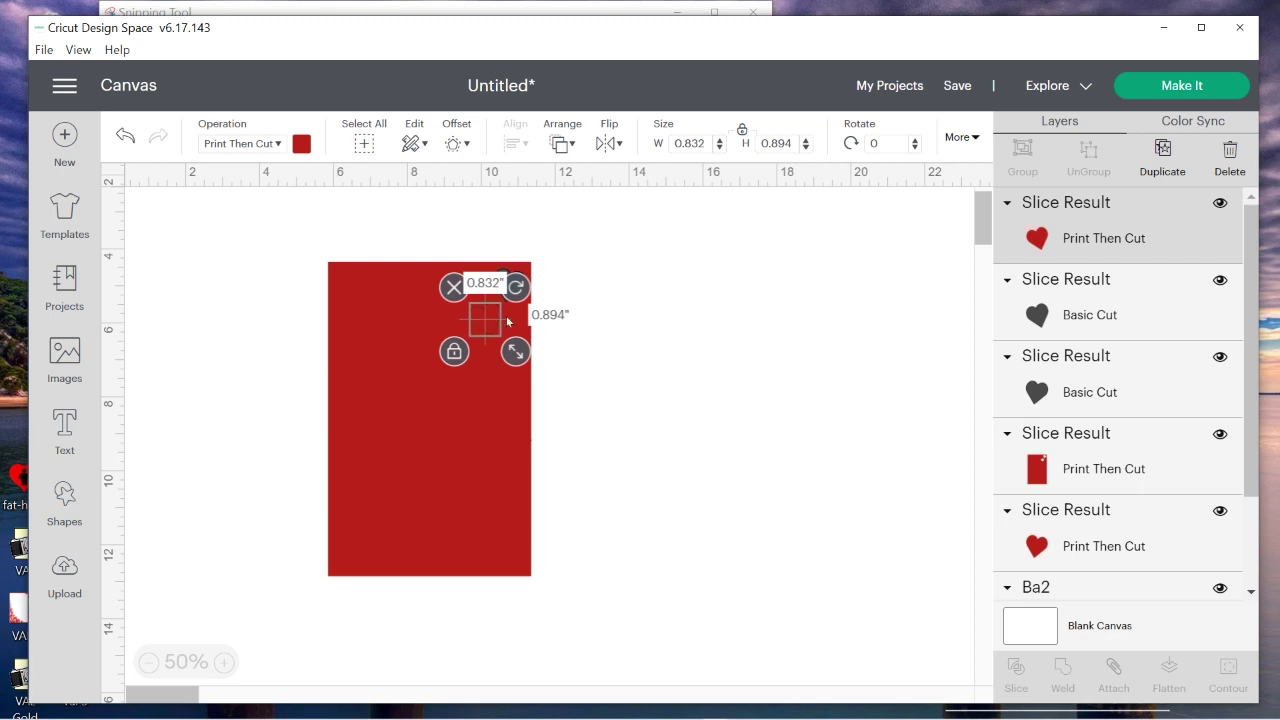
left_click_drag(486, 317, 681, 318)
left_click(509, 284)
left_click_drag(509, 286, 676, 412)
left_click(644, 384)
left_click(493, 327)
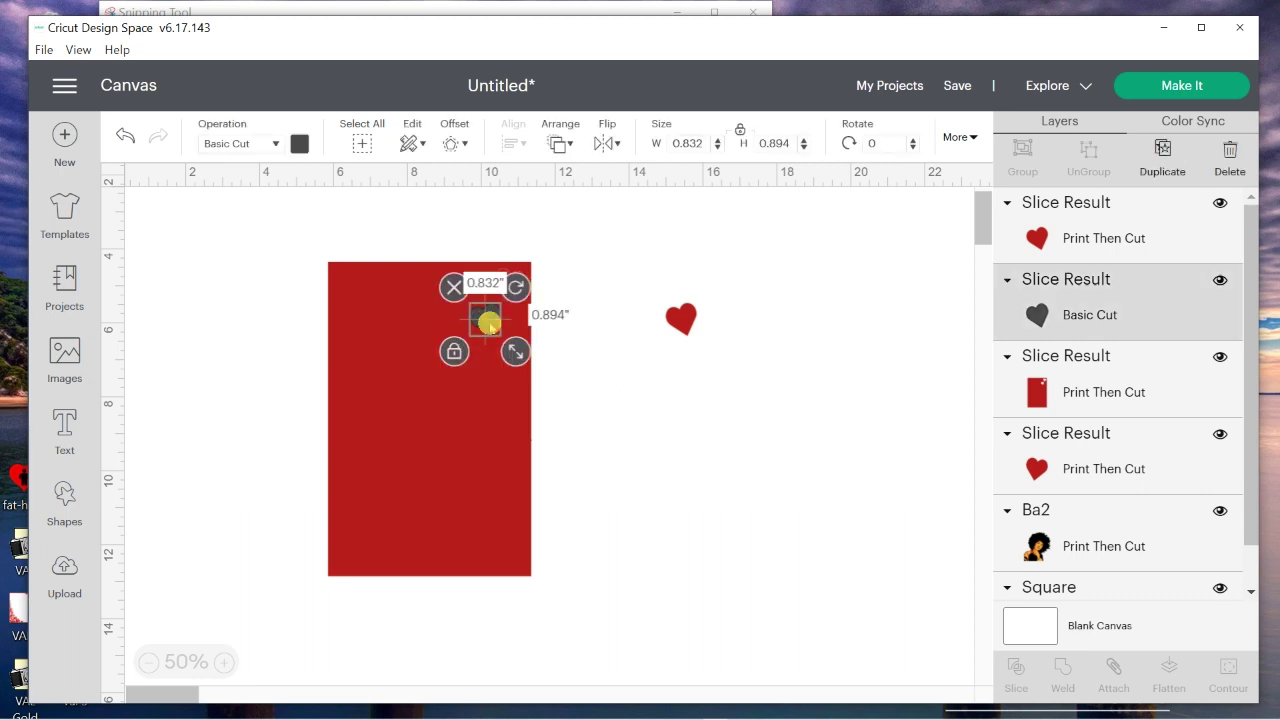
left_click_drag(490, 332, 620, 371)
left_click(599, 346)
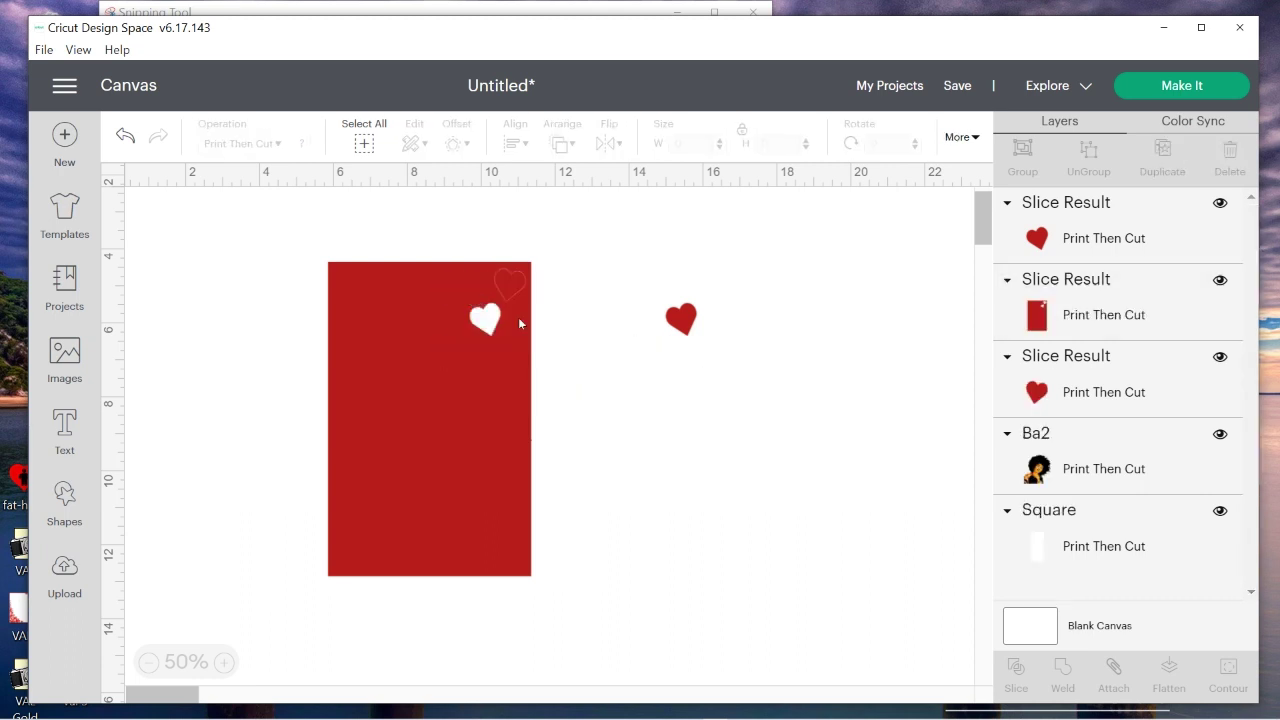
- Send the heart-cut red panel to the back, behind the portrait
left_click(504, 290)
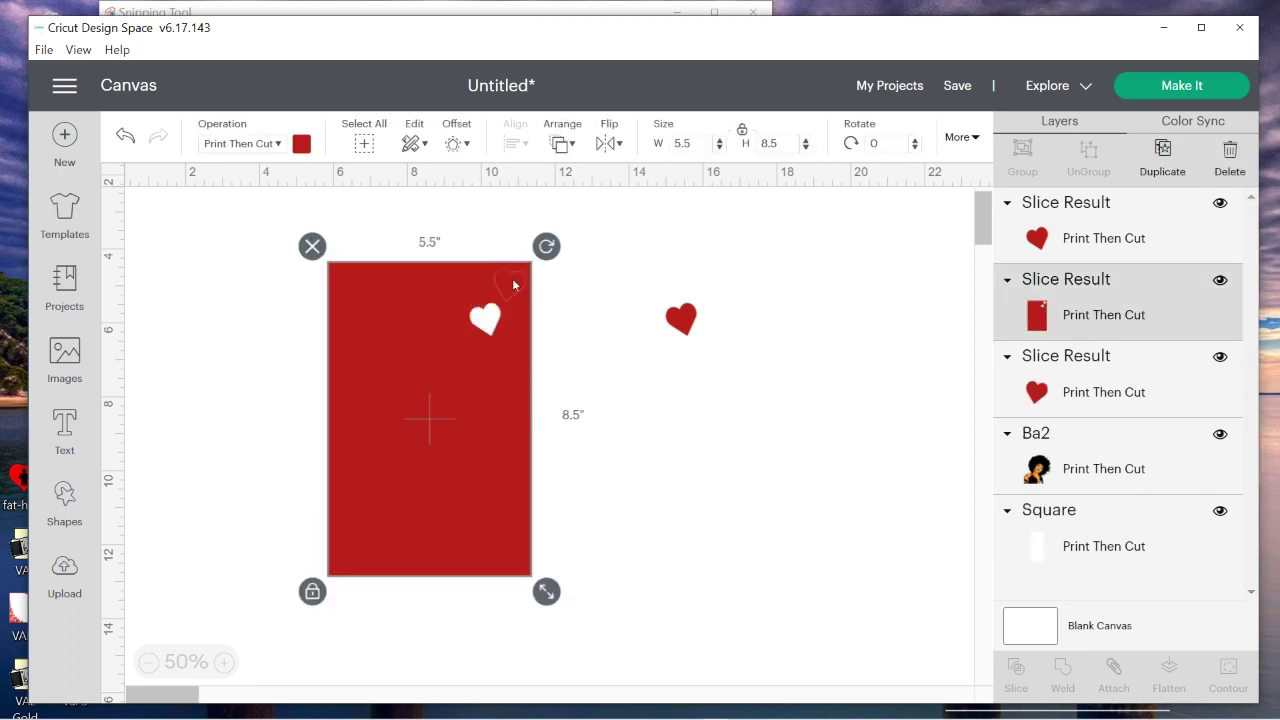
left_click(497, 442)
left_click(560, 143)
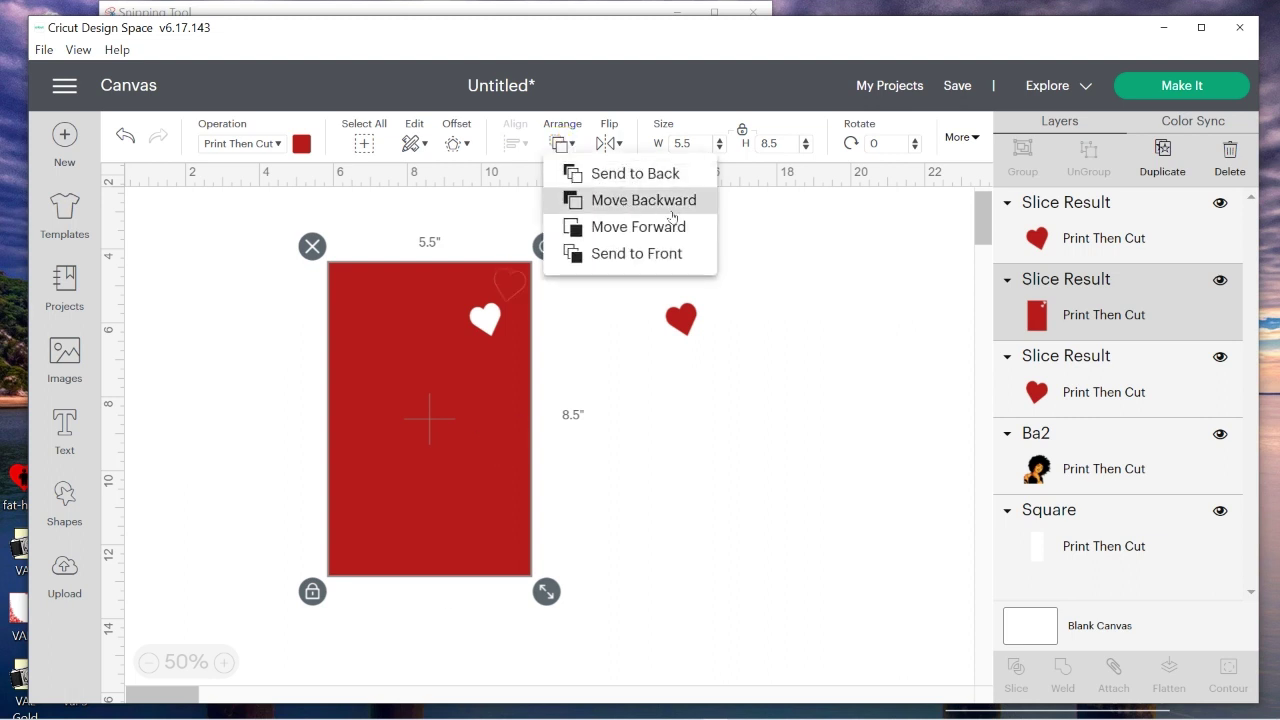
left_click(652, 172)
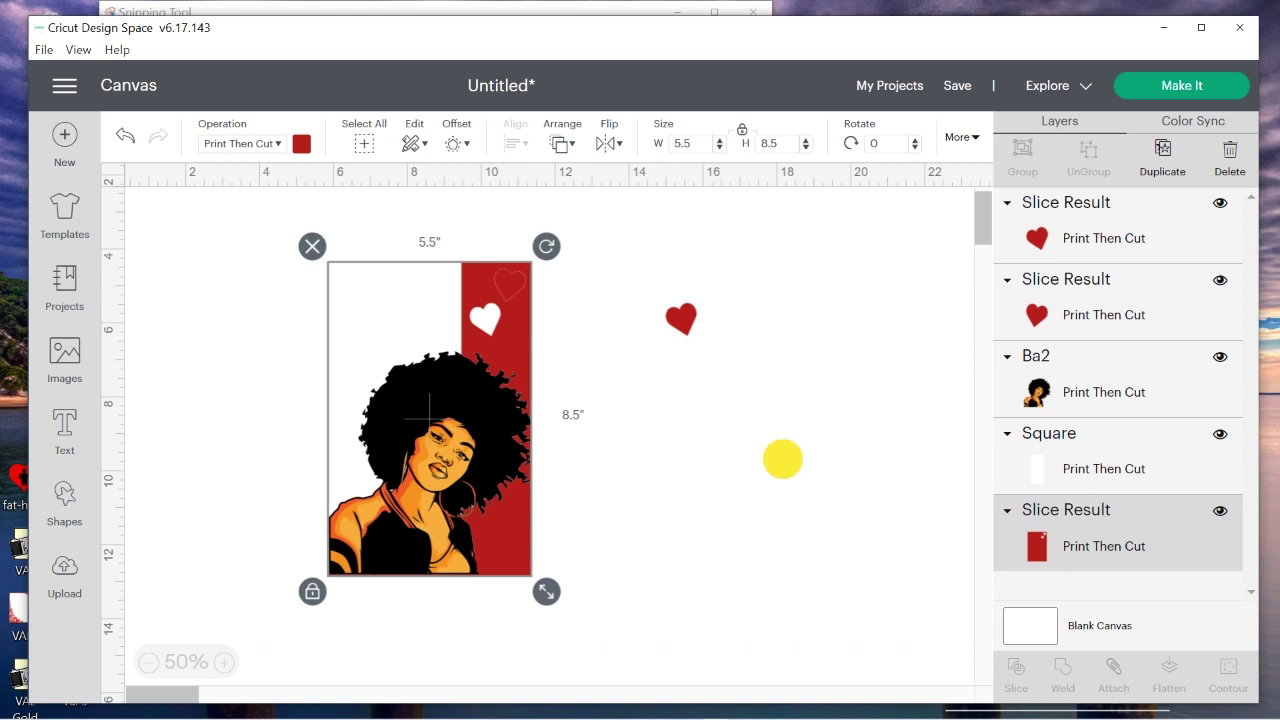
left_click(782, 459)
- Move both red hearts onto the white panel, tucked against the left edge of the portrait's hair
left_click_drag(513, 290, 368, 302)
left_click(681, 316)
left_click(681, 316)
left_click_drag(681, 316, 430, 316)
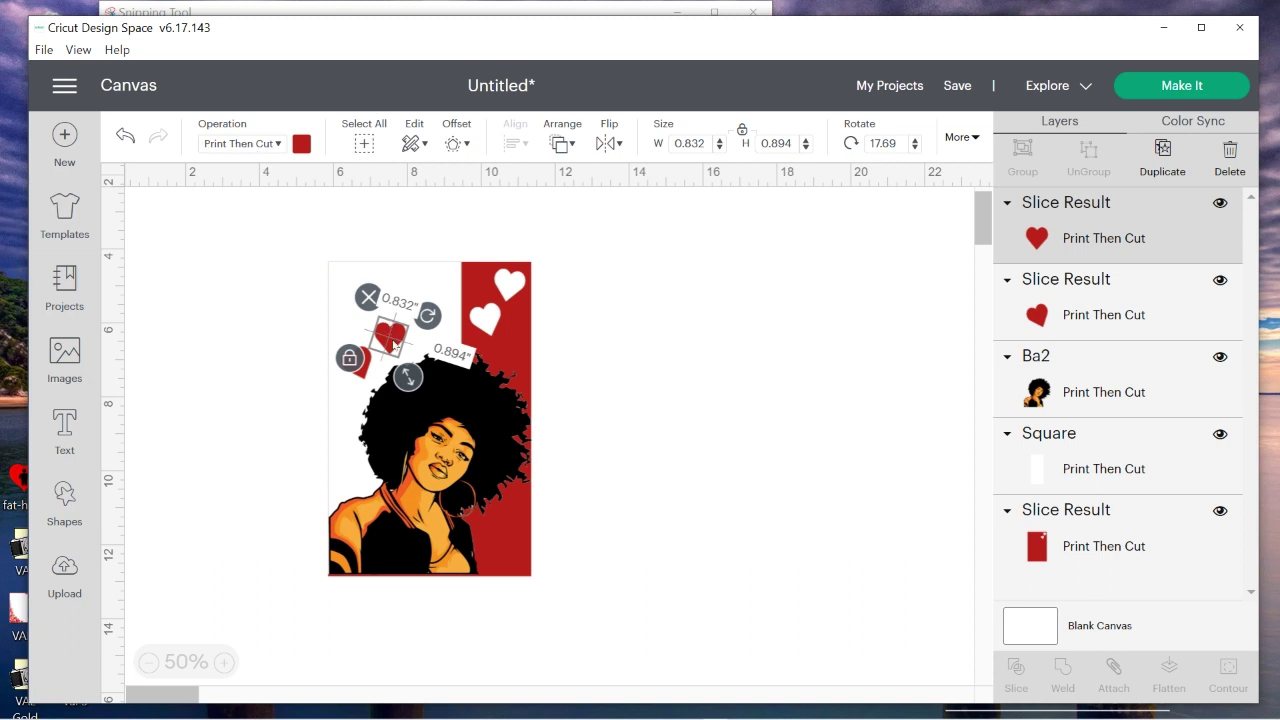
left_click(240, 430)
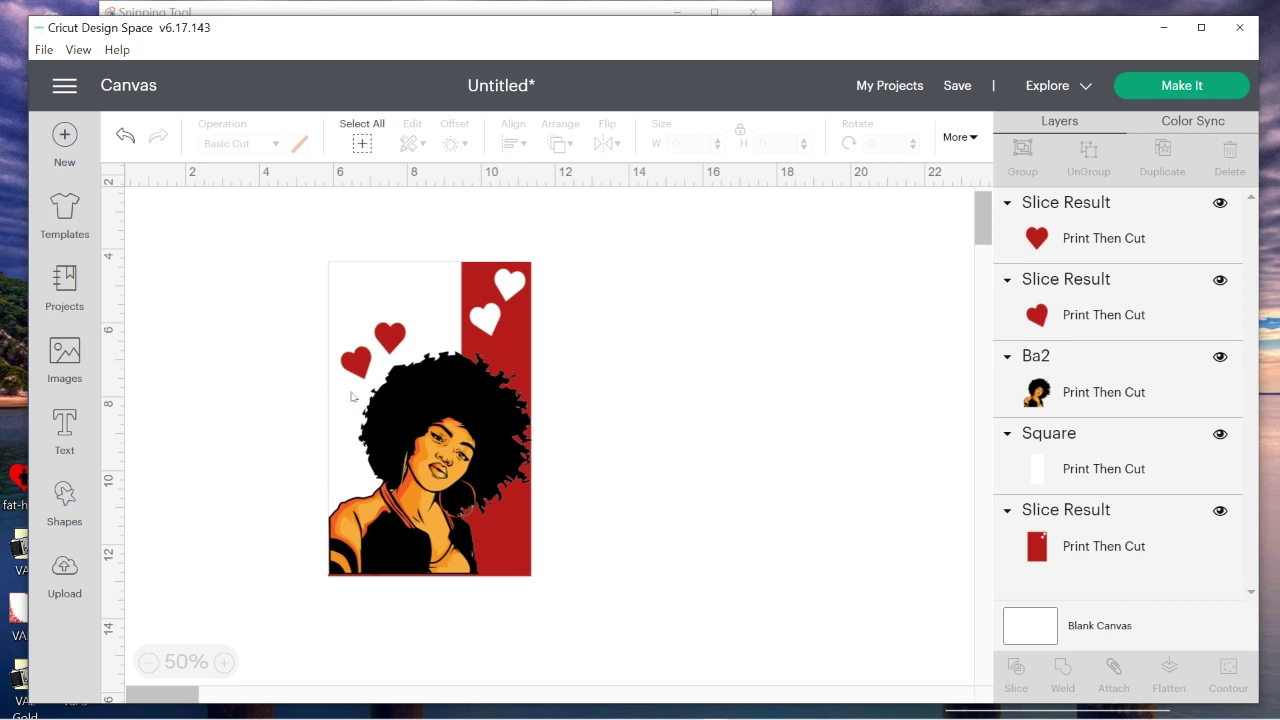
mouse_move(352, 381)
left_mouse_down()
mouse_move(338, 366)
mouse_move(345, 390)
left_mouse_up()
mouse_move(390, 335)
left_mouse_down()
mouse_move(371, 329)
mouse_move(386, 329)
mouse_move(373, 345)
left_mouse_up()
left_click(686, 447)
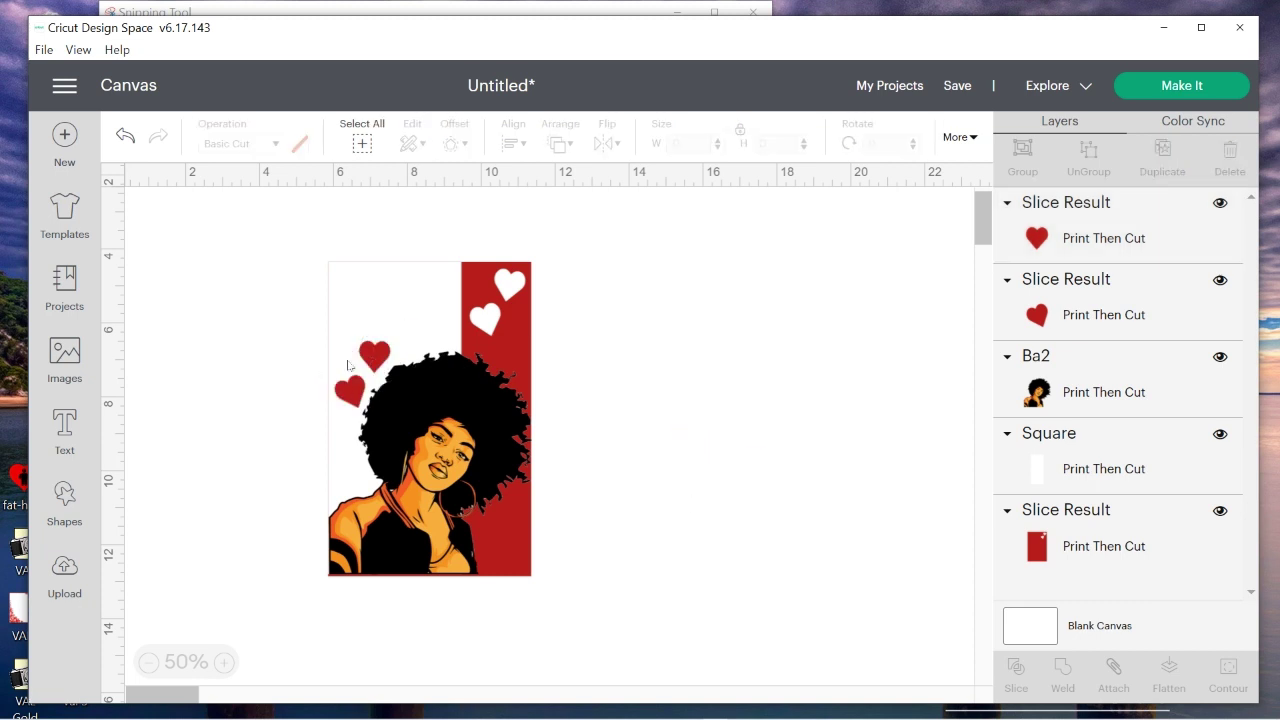
- Add a new text box set to the Arial system font
left_click(65, 430)
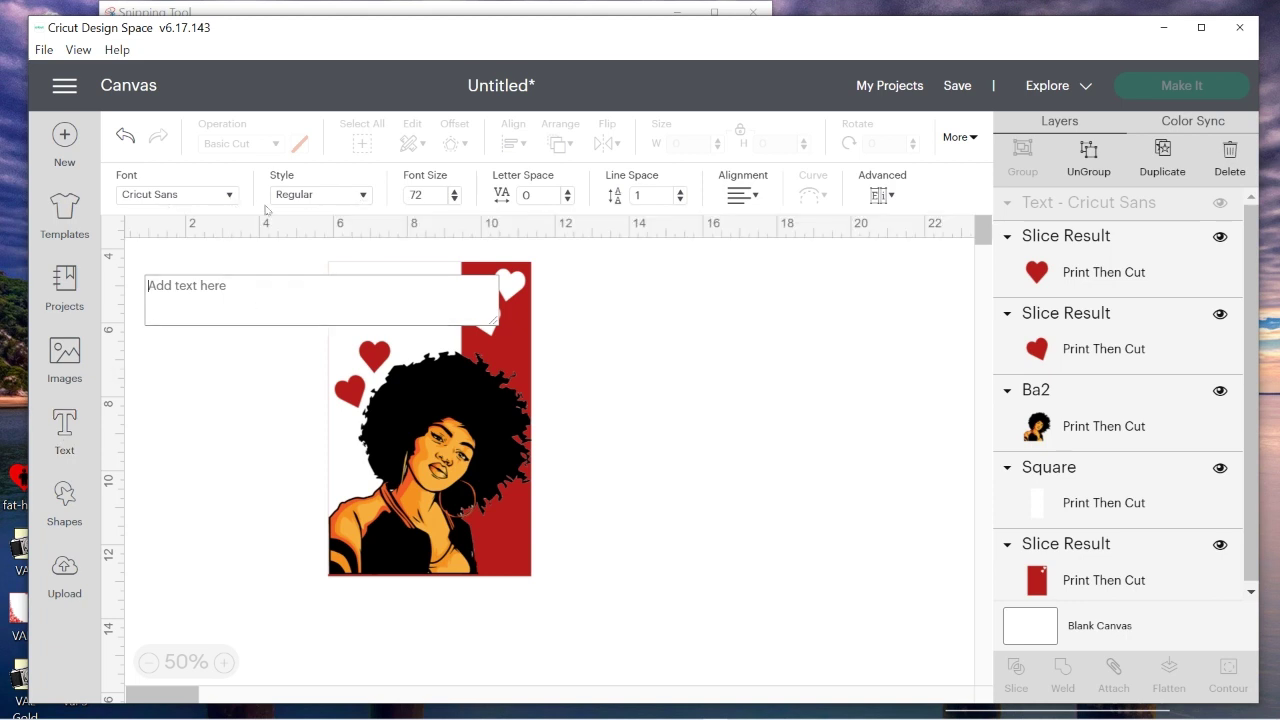
left_click(229, 195)
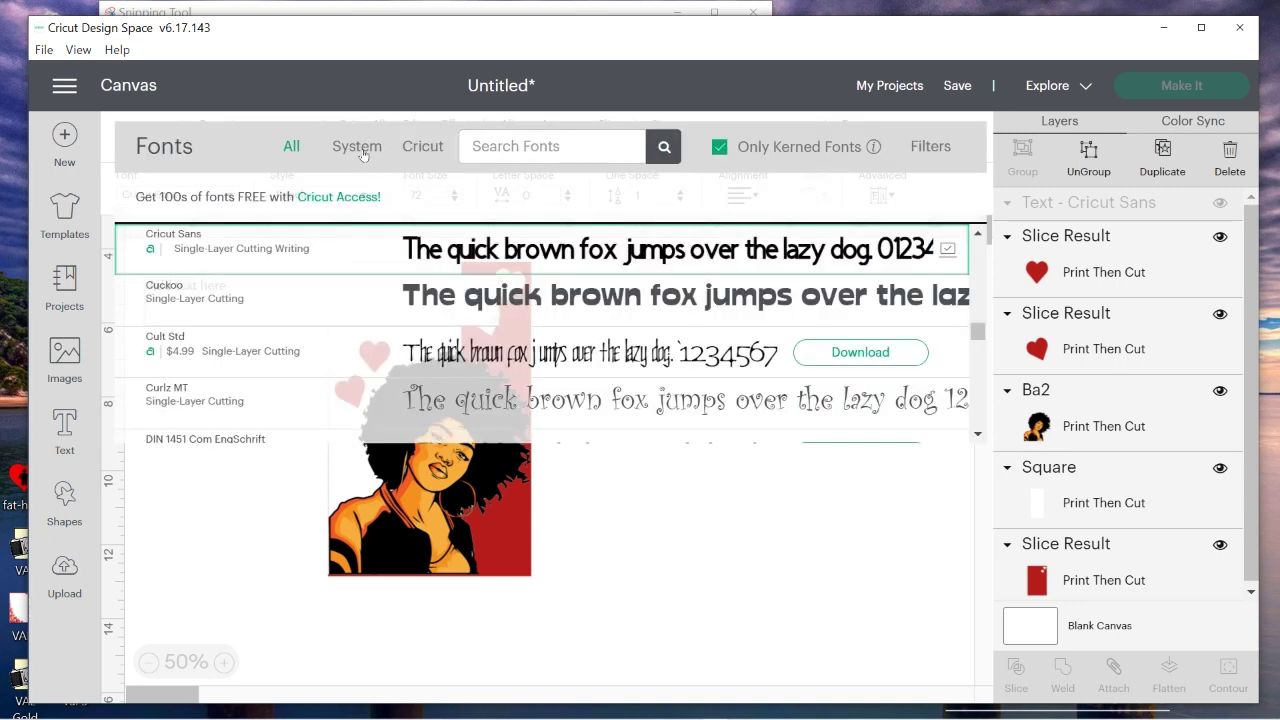
left_click(363, 150)
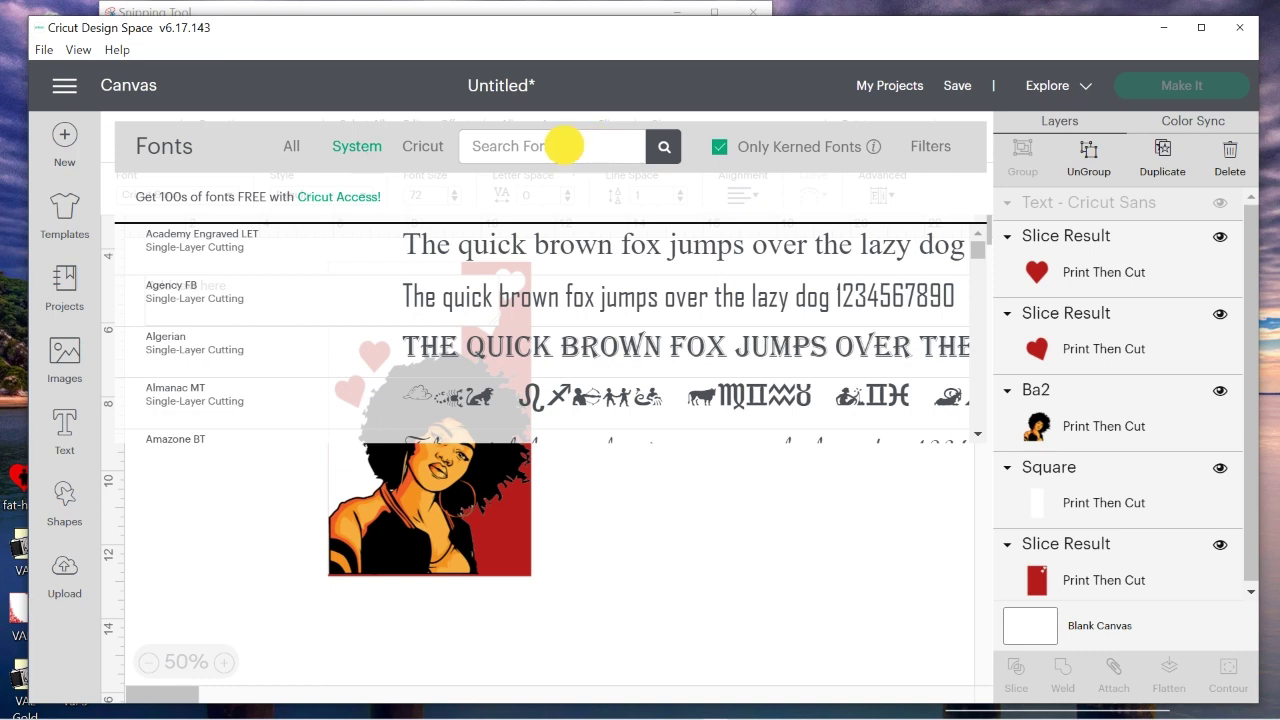
type("arial")
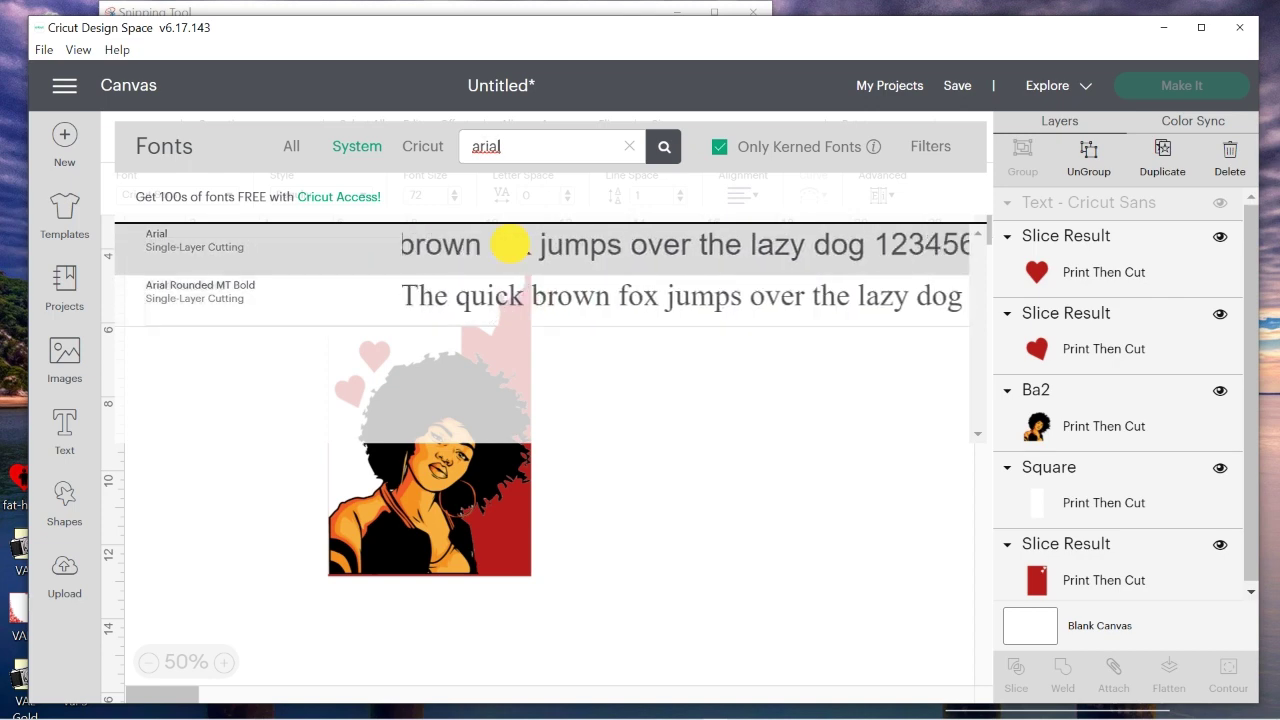
left_click(508, 245)
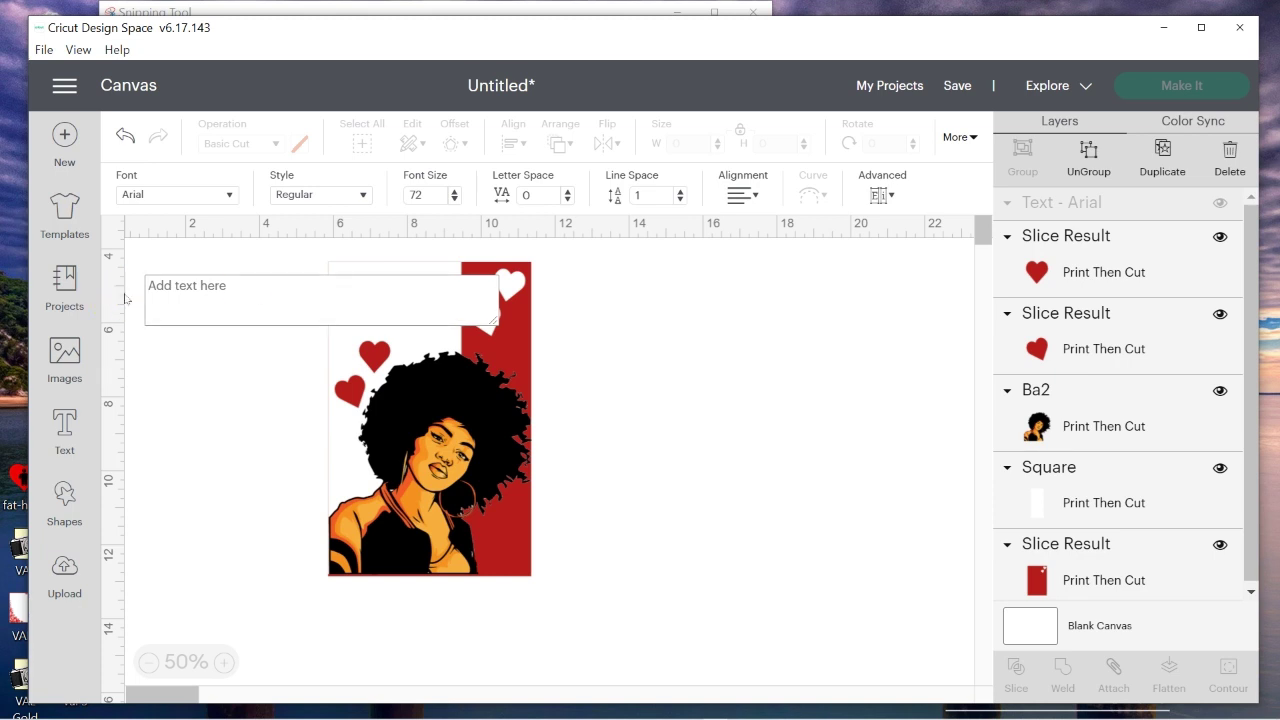
- Type 'I Can't Get You' with 'Off Of My Mind....' on a second line
type("I Csan")
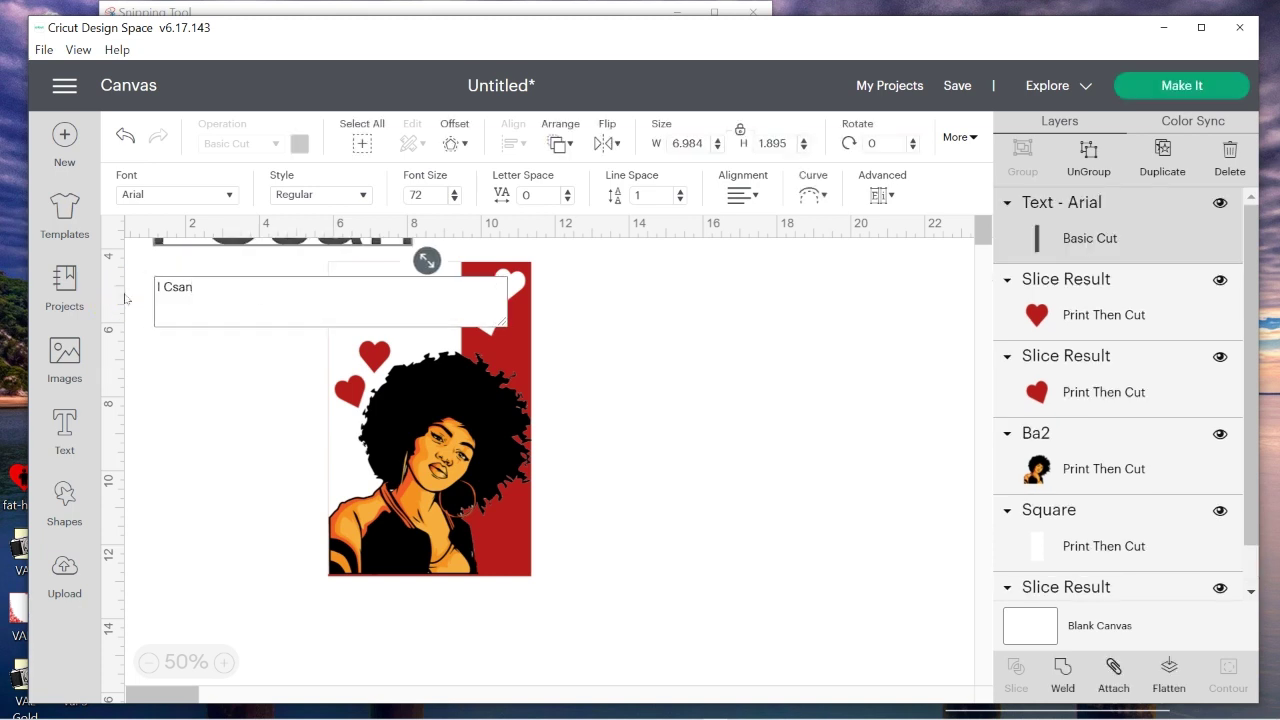
key("BackSpace")
key("BackSpace")
key("BackSpace")
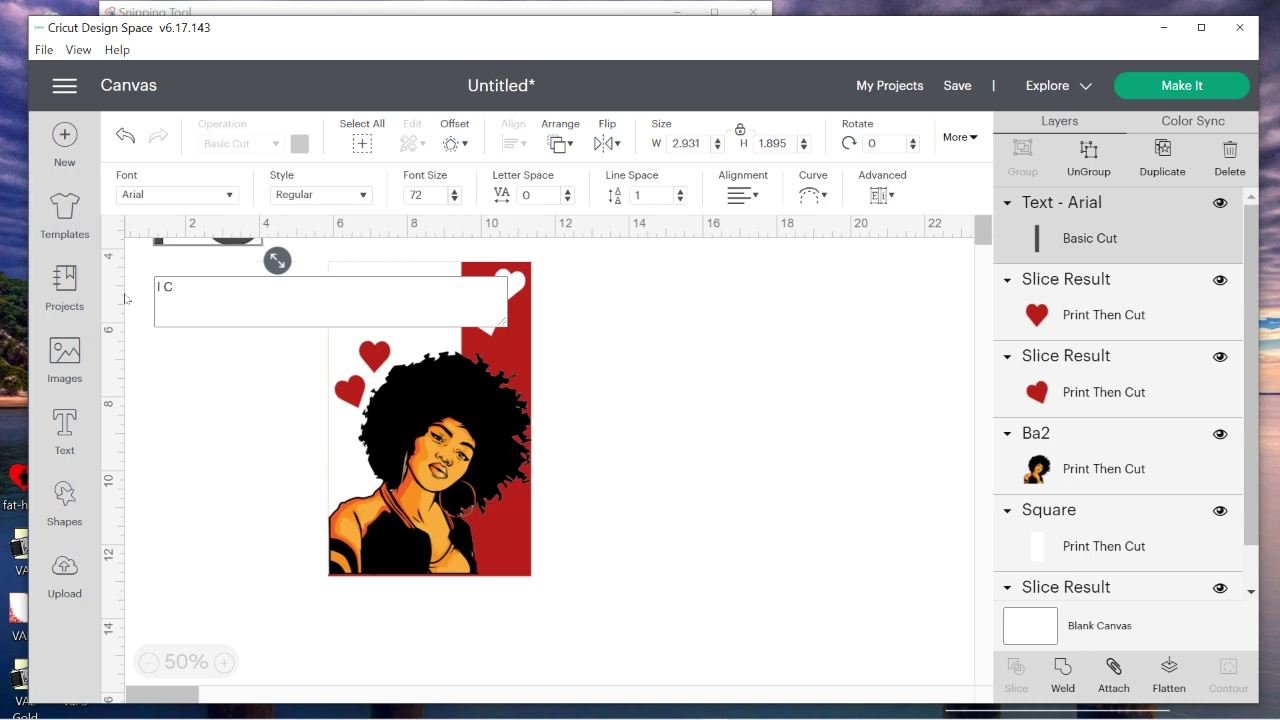
type("an")
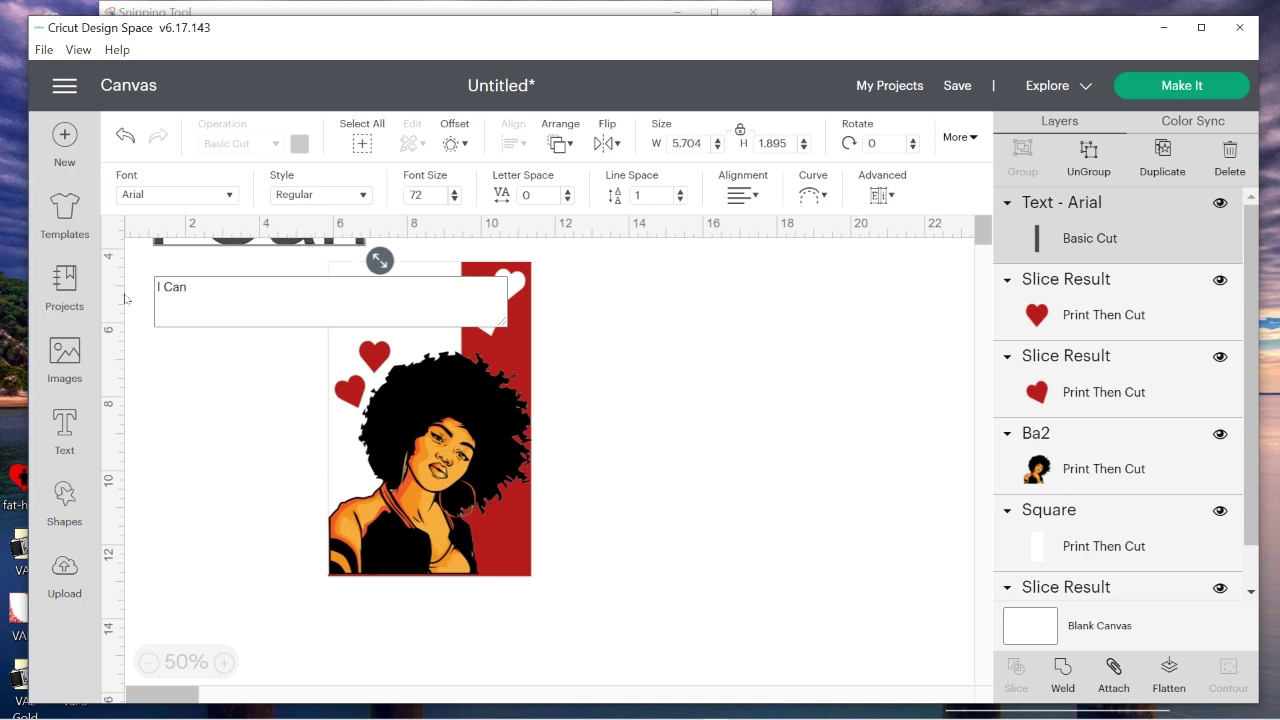
type("'t Get You")
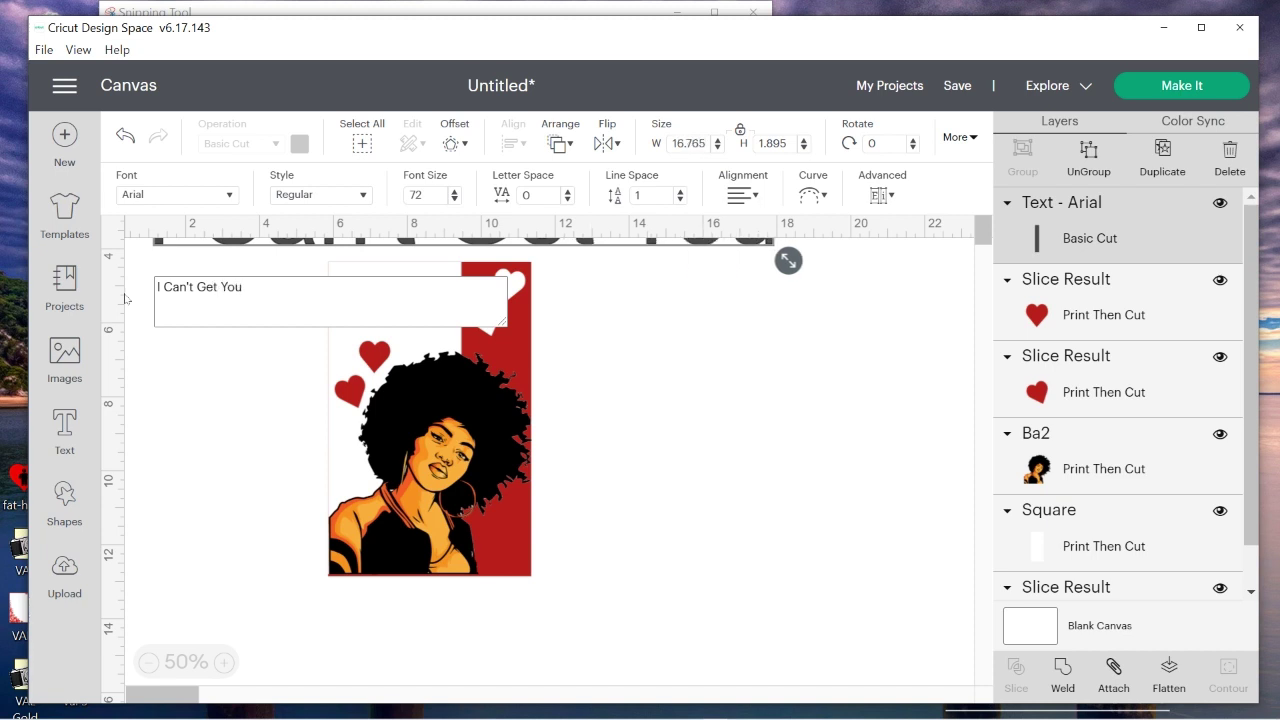
key("Return")
type("Off")
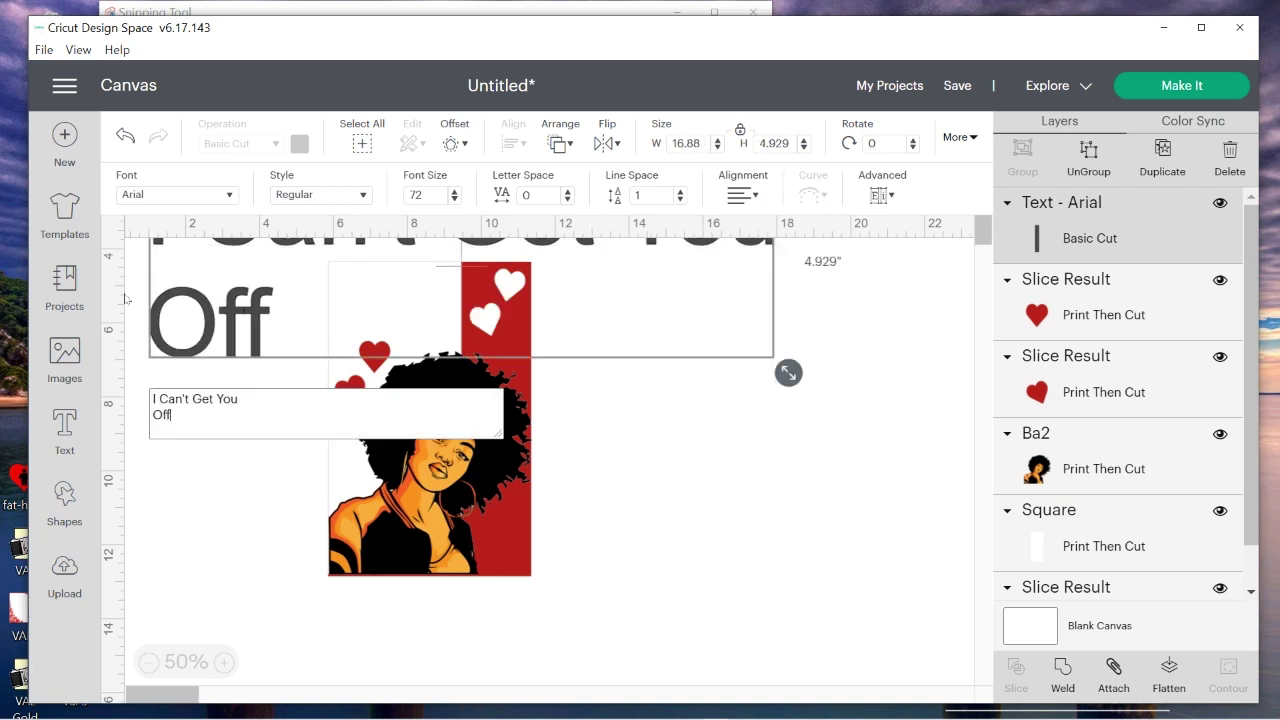
type(" Of M")
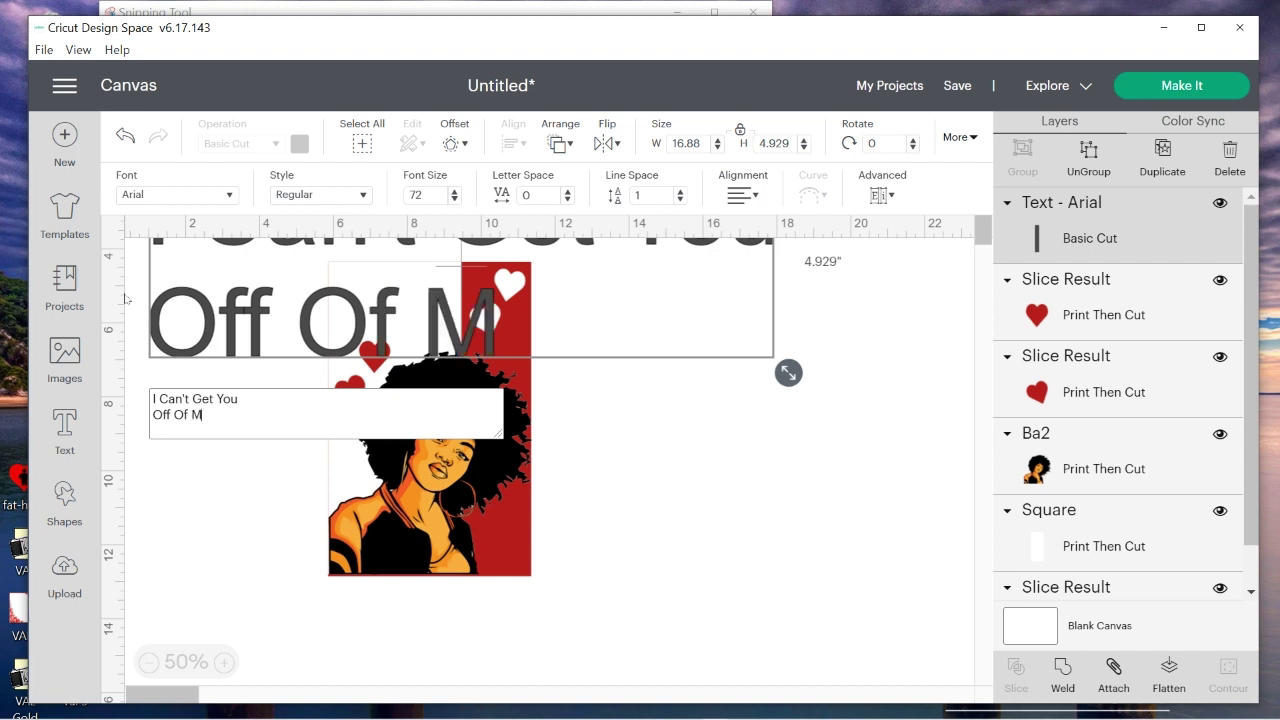
type("y Mind")
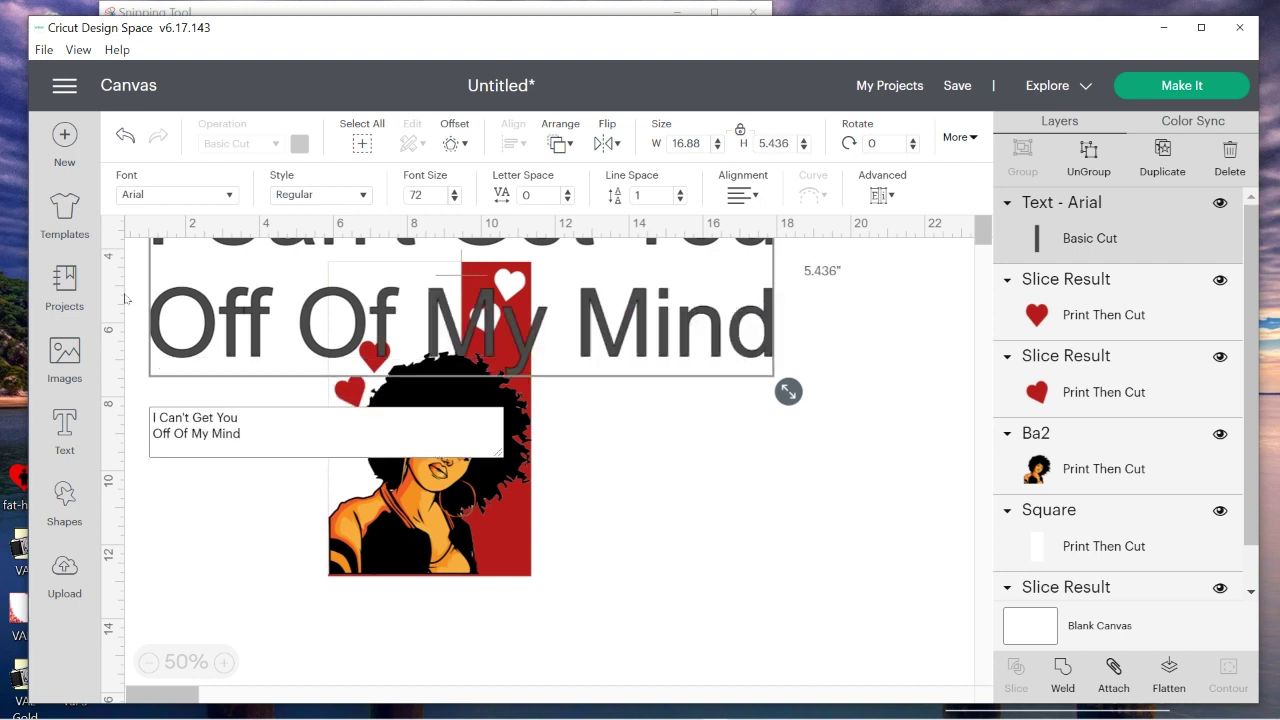
type("....")
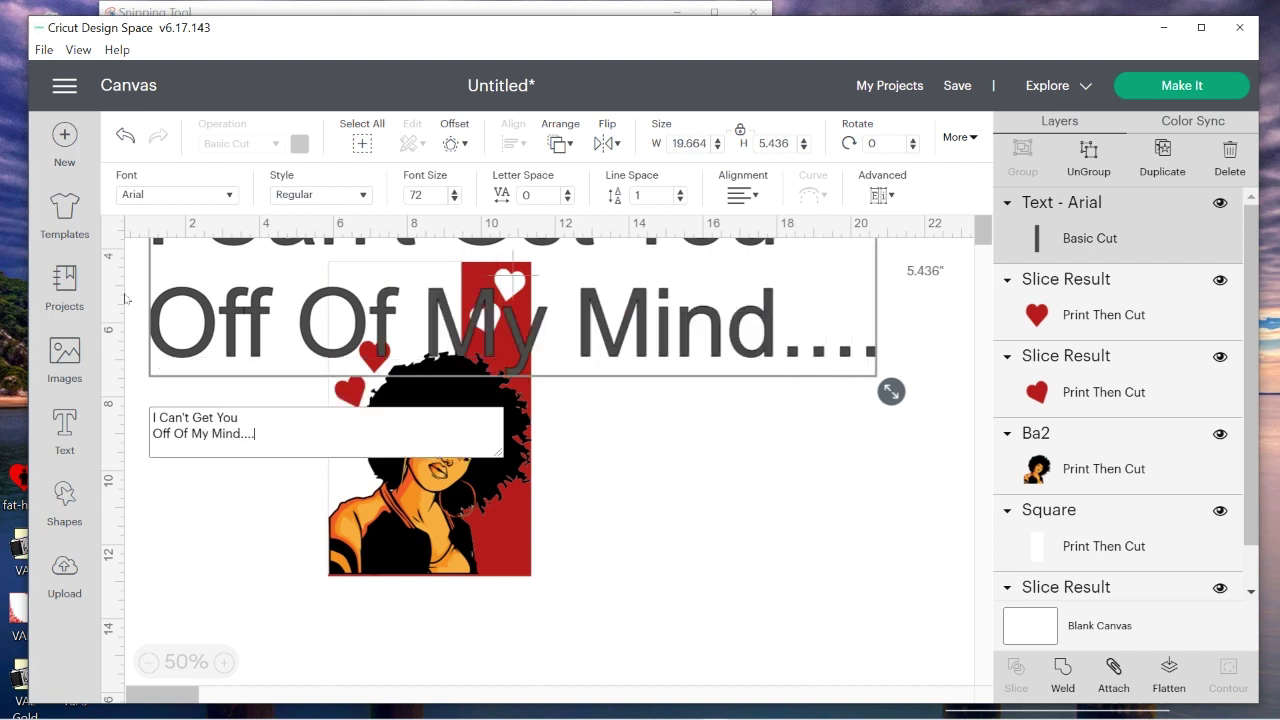
- Shrink the message text to about 3.212 inches wide and place it at the card's top left
left_click(688, 540)
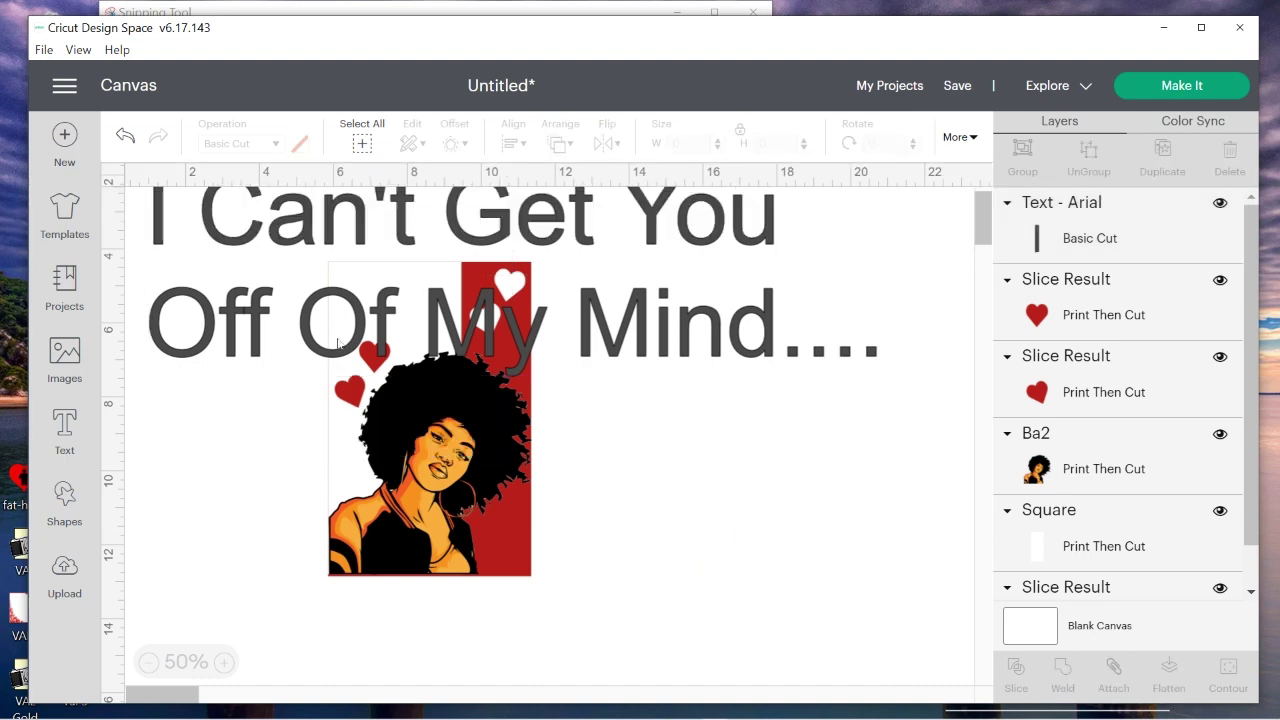
left_click(749, 349)
left_click_drag(891, 386, 413, 257)
left_click_drag(297, 243, 488, 337)
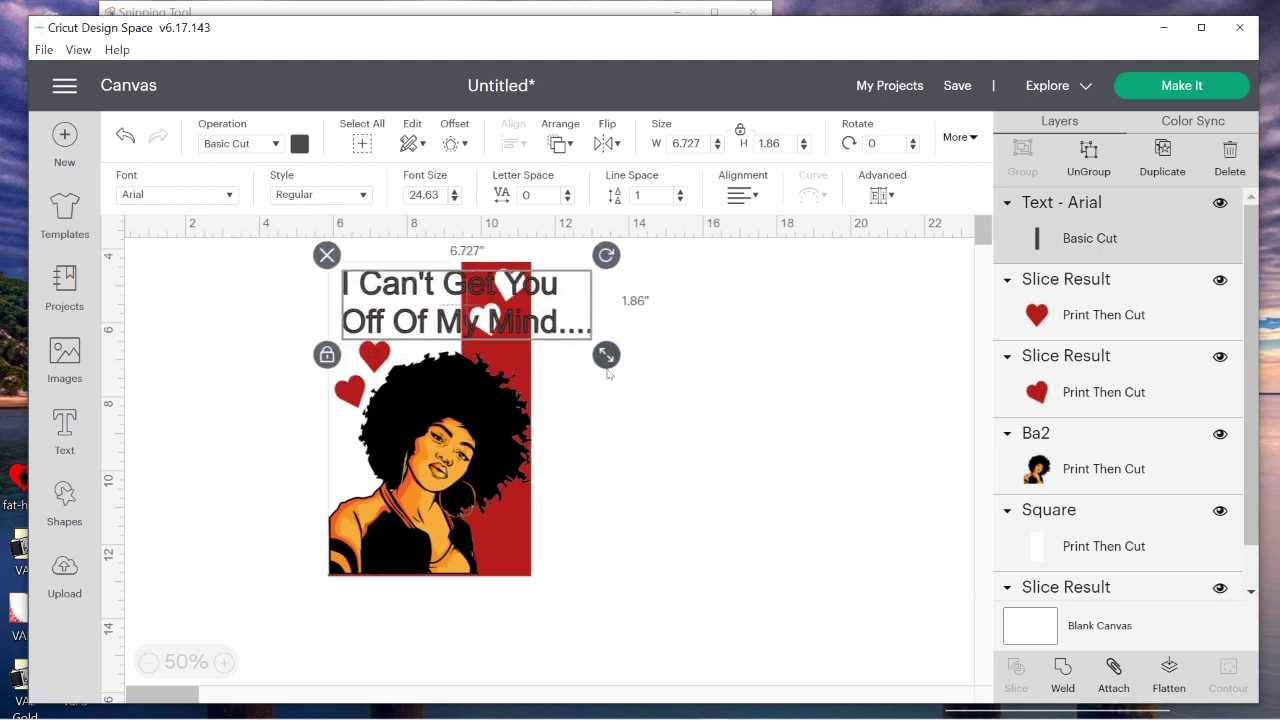
left_click_drag(606, 355, 462, 320)
left_click_drag(388, 284, 383, 300)
left_click(722, 391)
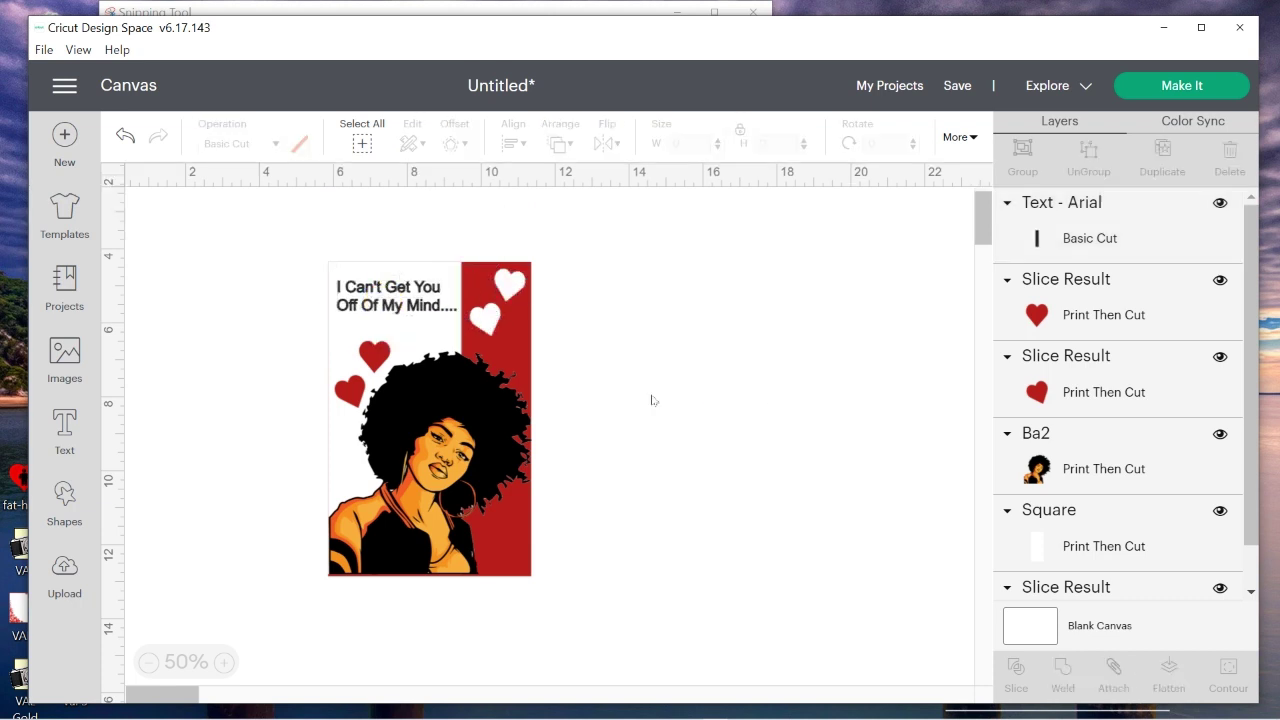
- Set the message text's operation to Print Then Cut > Standard and unlock its proportions
left_click(397, 310)
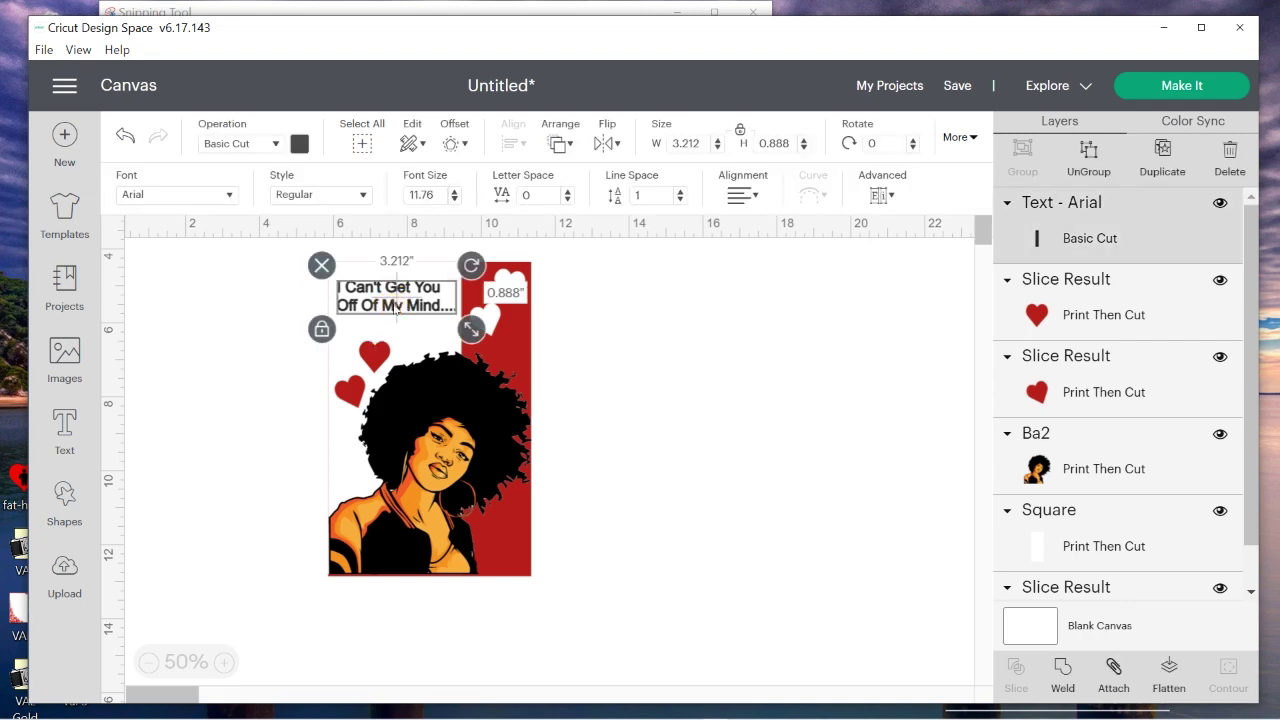
left_click(277, 144)
left_click(250, 380)
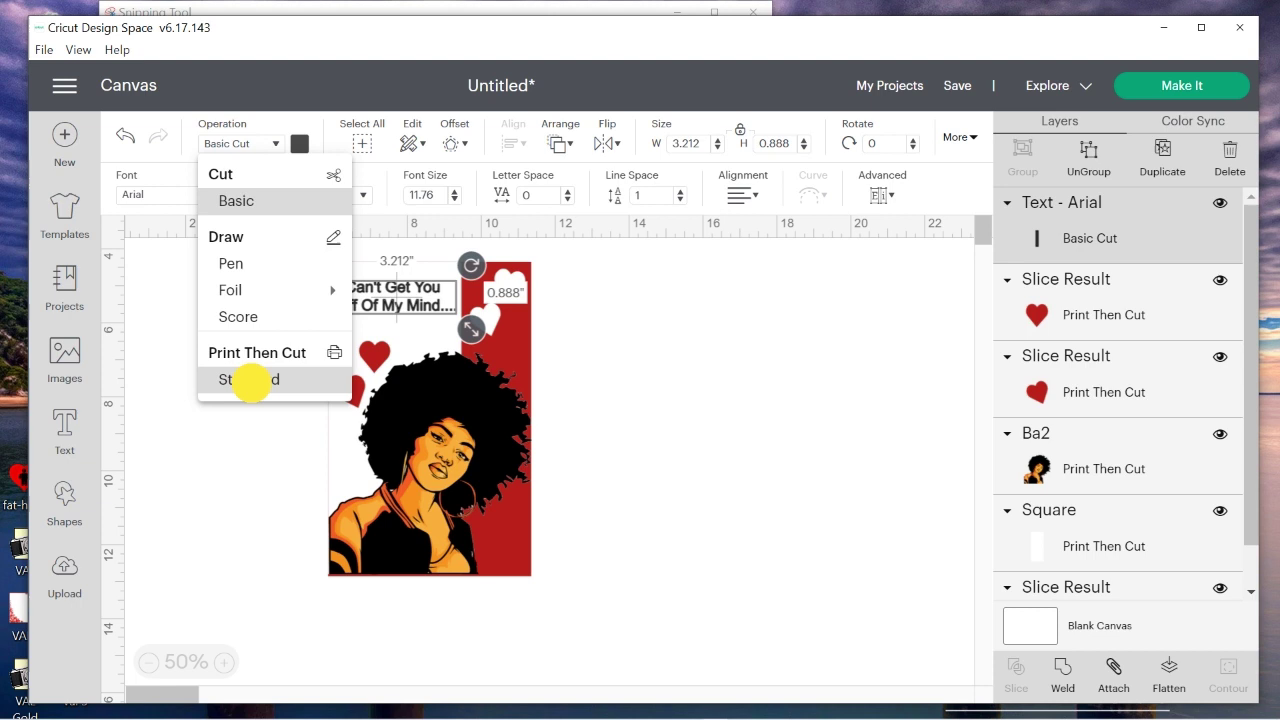
left_click(728, 460)
left_click_drag(400, 294, 400, 293)
left_click(701, 422)
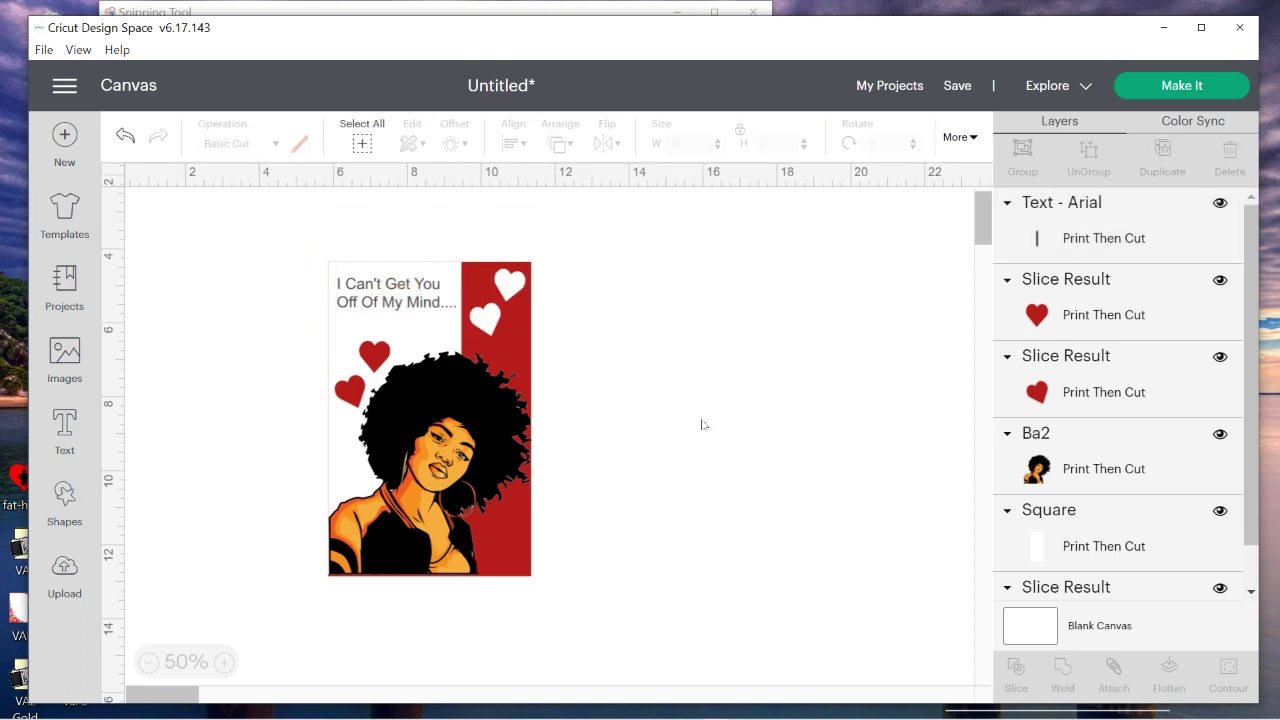
left_click(394, 301)
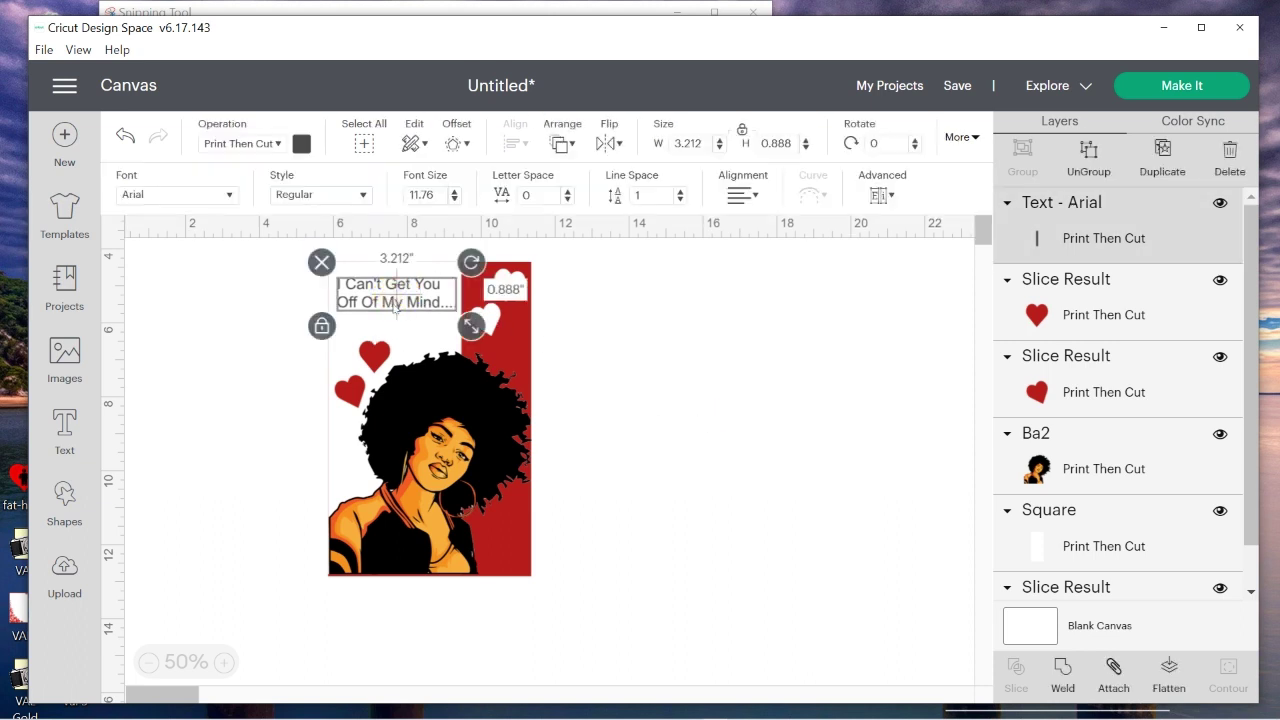
left_click(321, 325)
- Reposition and tilt the two red hearts beneath the message
left_click(700, 406)
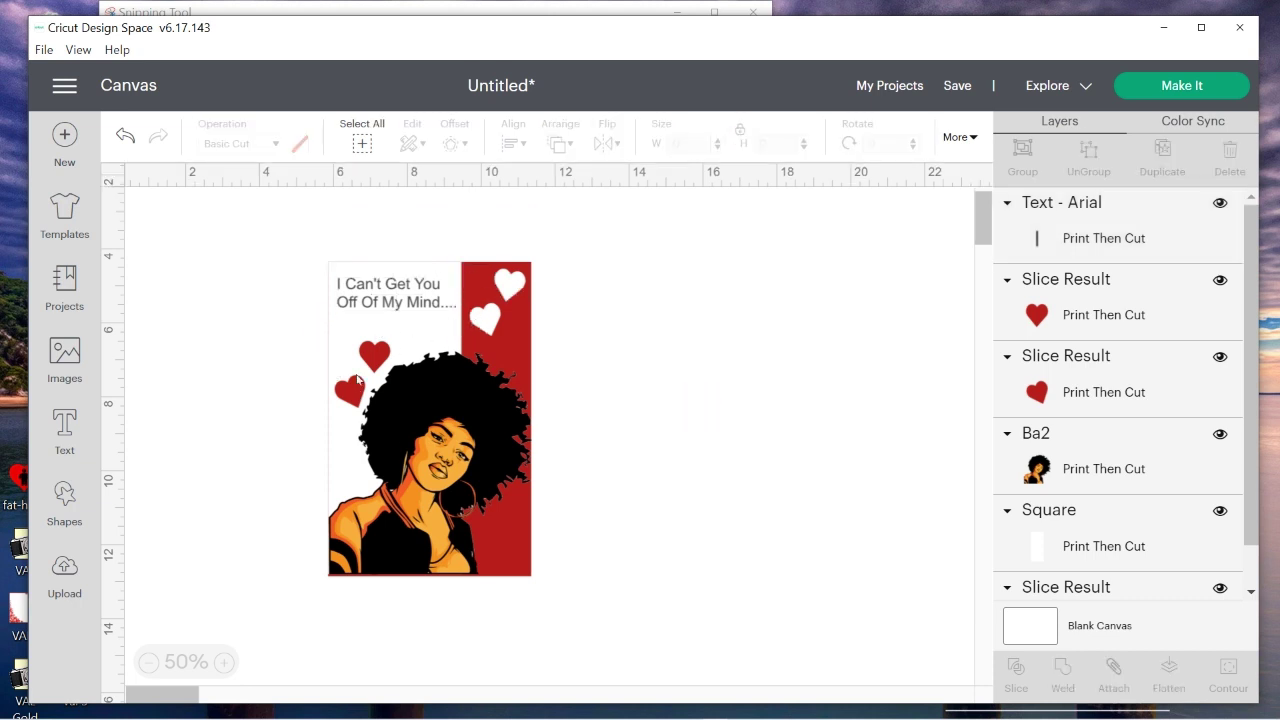
left_click(386, 358)
left_click_drag(378, 355, 377, 344)
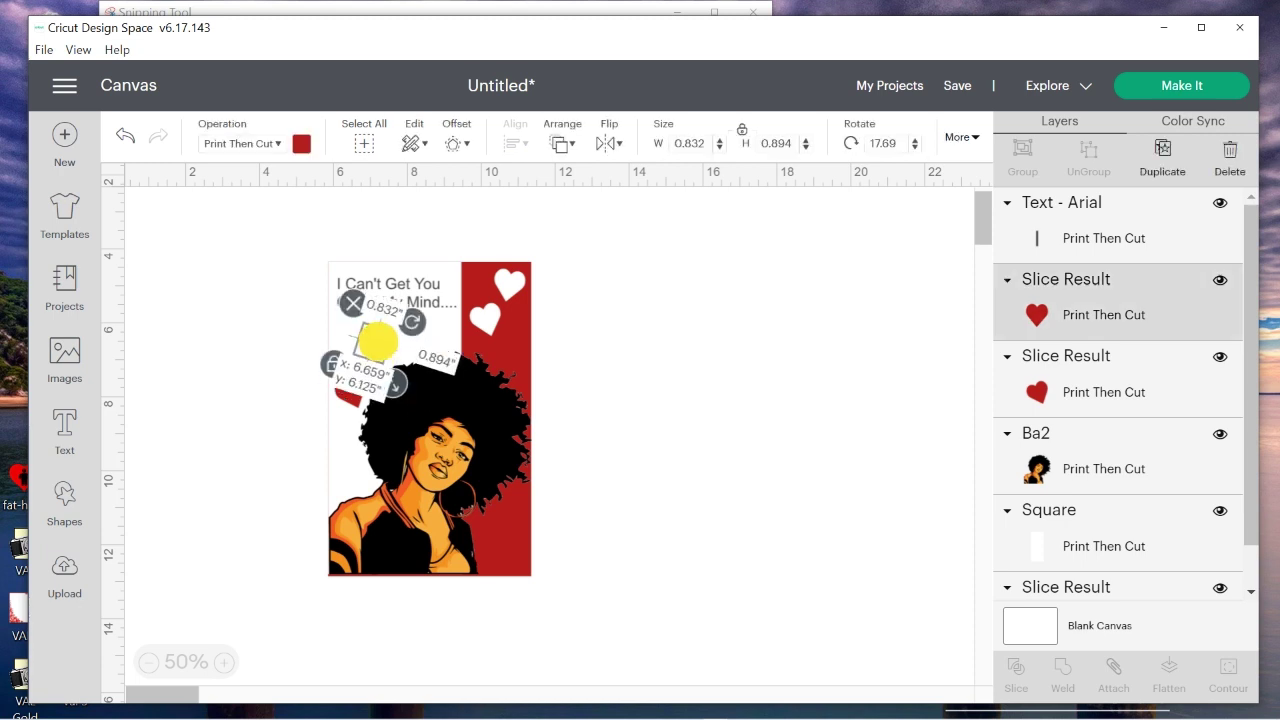
left_click_drag(352, 391, 385, 345)
left_click(375, 345)
- Nudge the portrait image slightly down
left_click(784, 434)
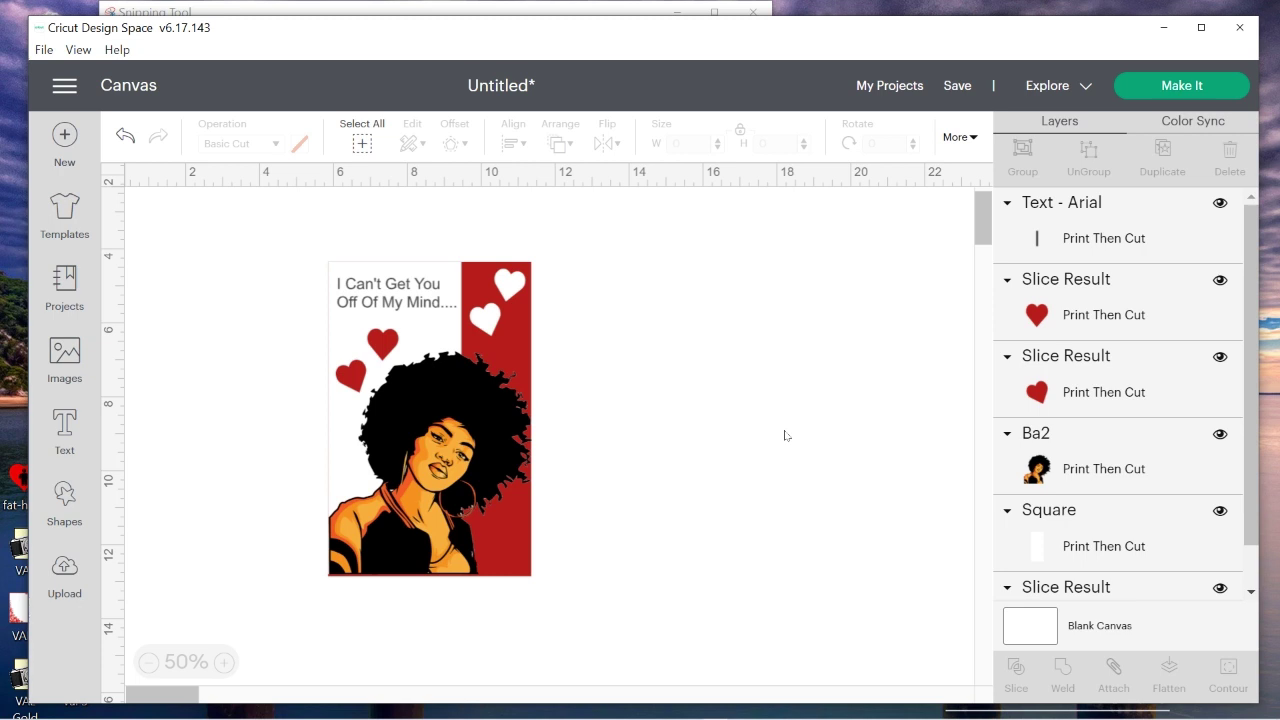
left_click(427, 553)
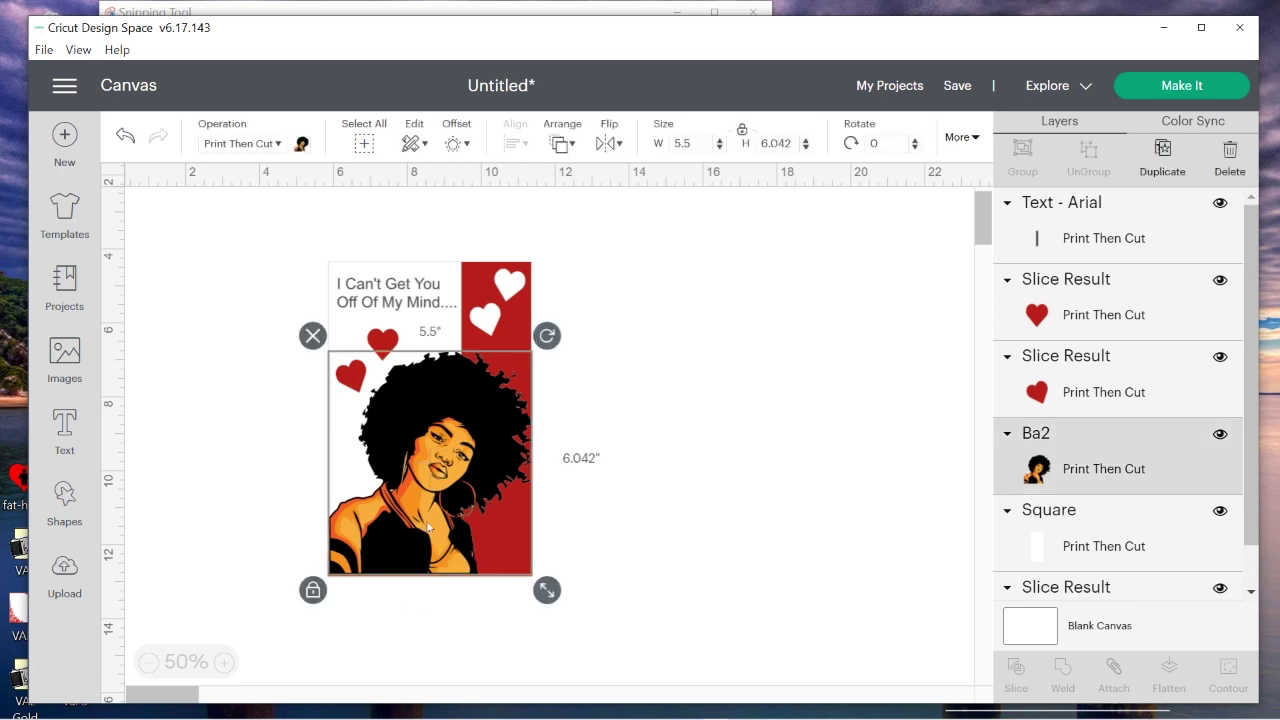
left_click_drag(427, 503, 428, 505)
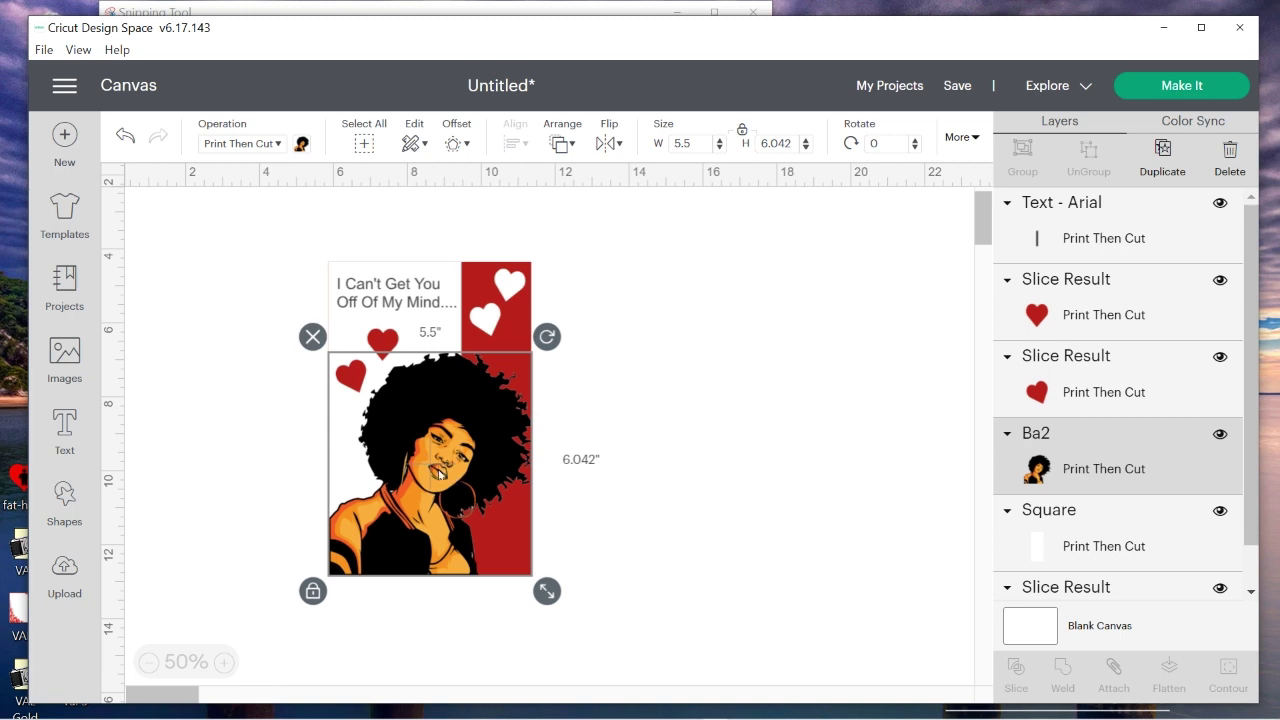
- Duplicate the Ba2 portrait and flip the copy horizontally beside the original
right_click(440, 472)
key("Escape")
key("ctrl+d")
left_click_drag(456, 526, 652, 525)
left_click(608, 143)
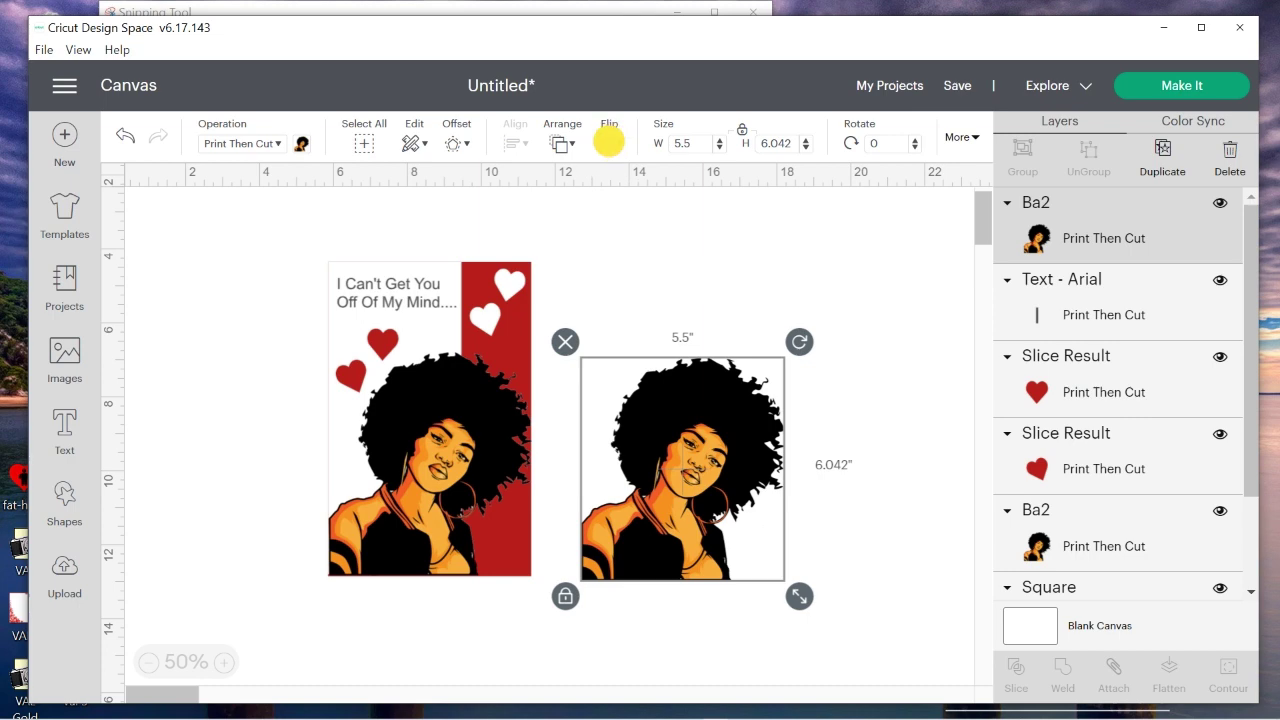
left_click(649, 174)
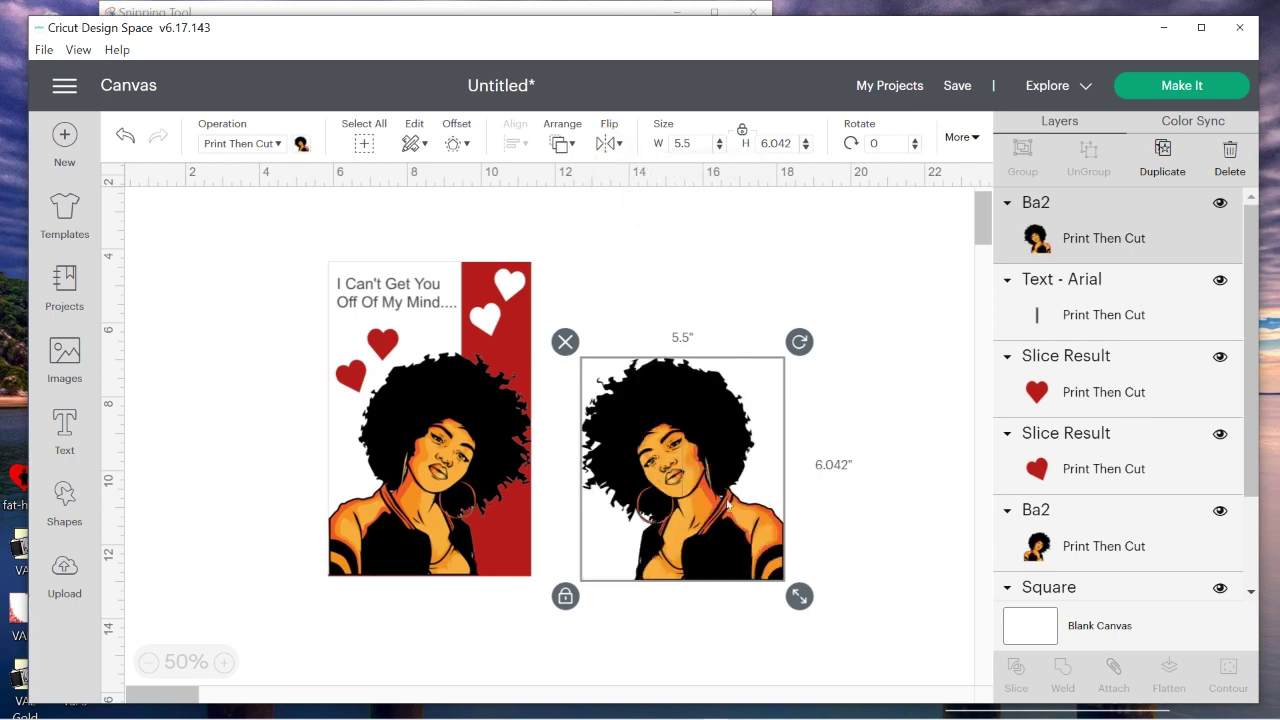
left_click_drag(697, 481, 788, 474)
- Move both portraits to the right, off the white card
left_click_drag(383, 548, 690, 442)
left_click(777, 563)
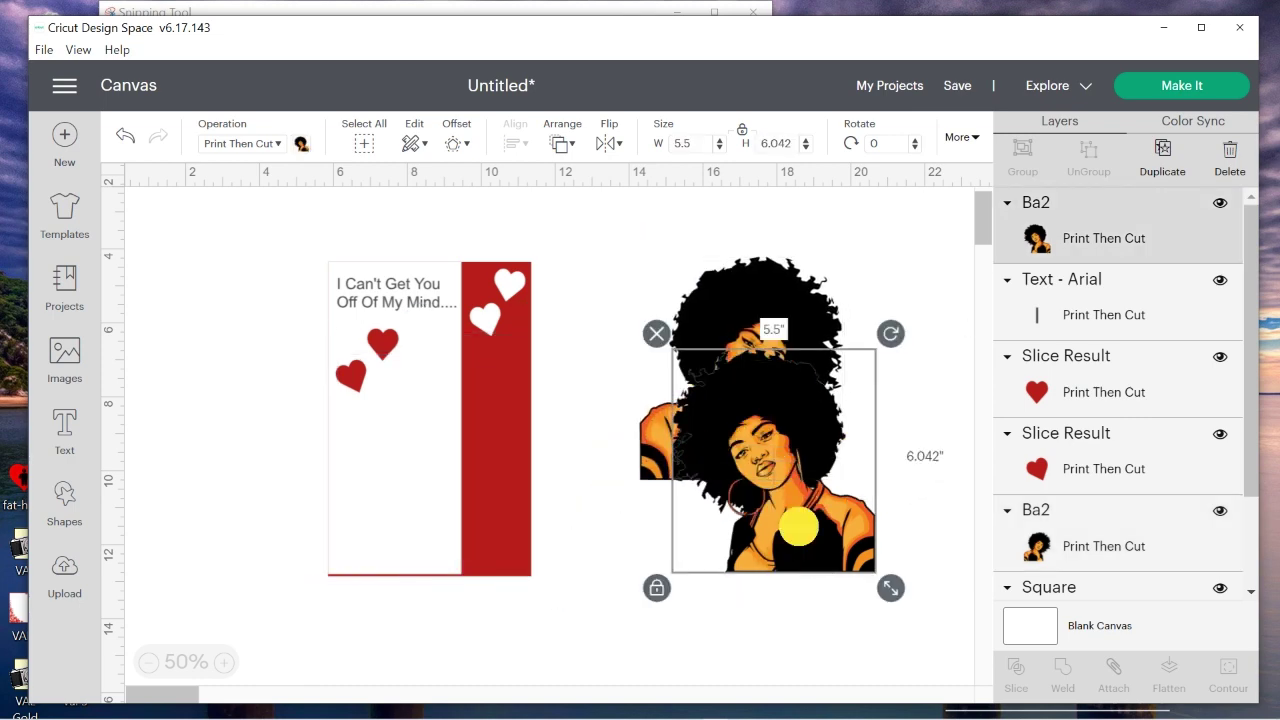
left_click_drag(805, 551, 852, 644)
left_click(740, 345)
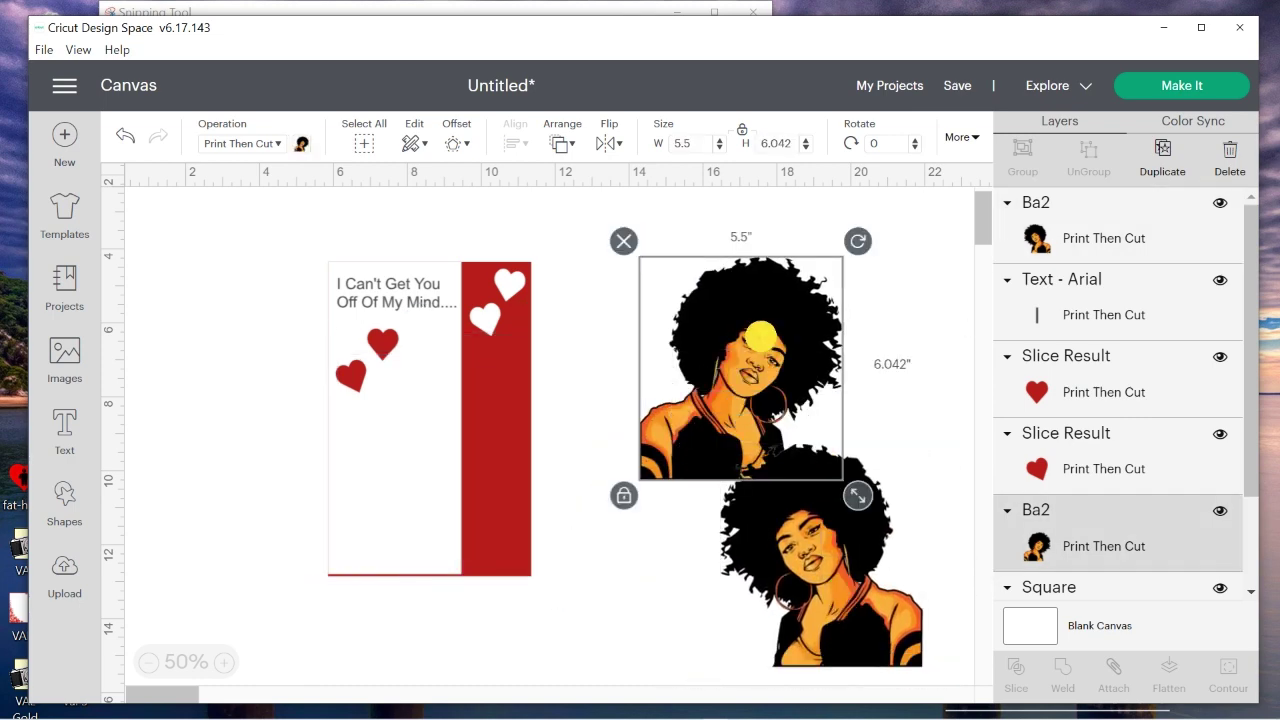
left_click_drag(740, 345, 751, 319)
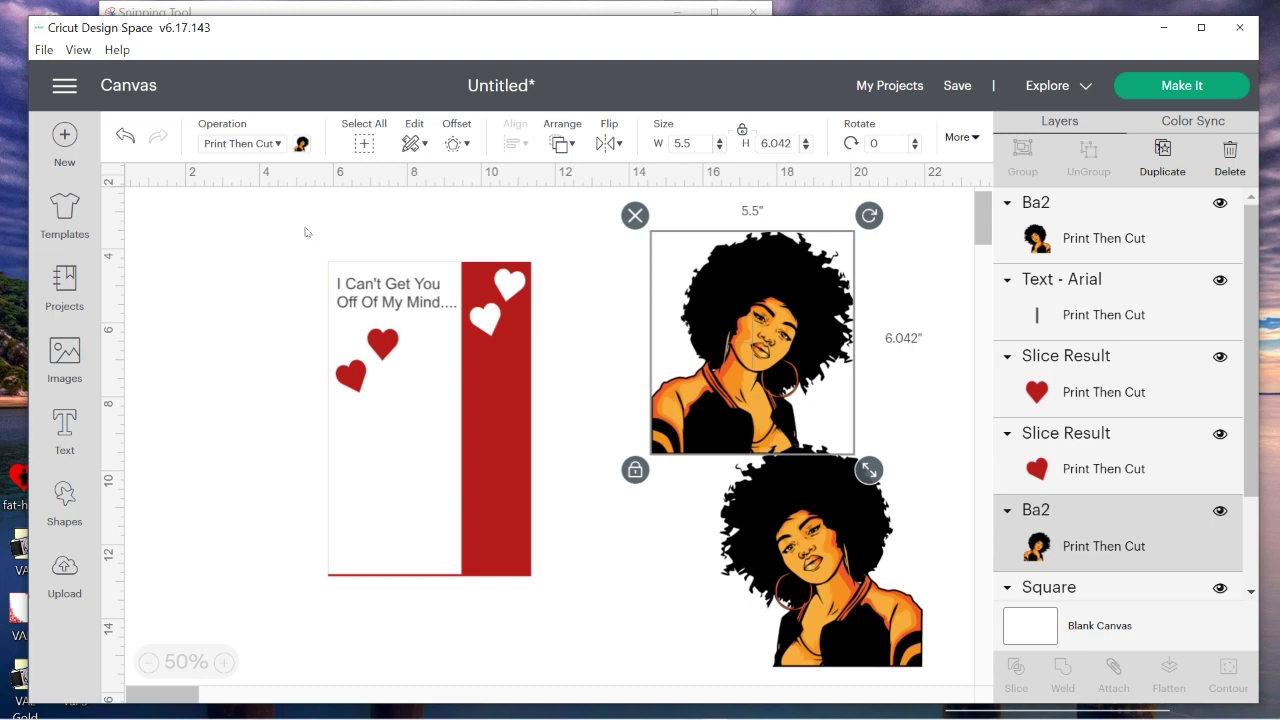
- Pull the red heart-cut panel aside and select the white card with its text and hearts
mouse_move(508, 414)
left_mouse_down()
mouse_move(483, 414)
mouse_move(666, 405)
left_mouse_up()
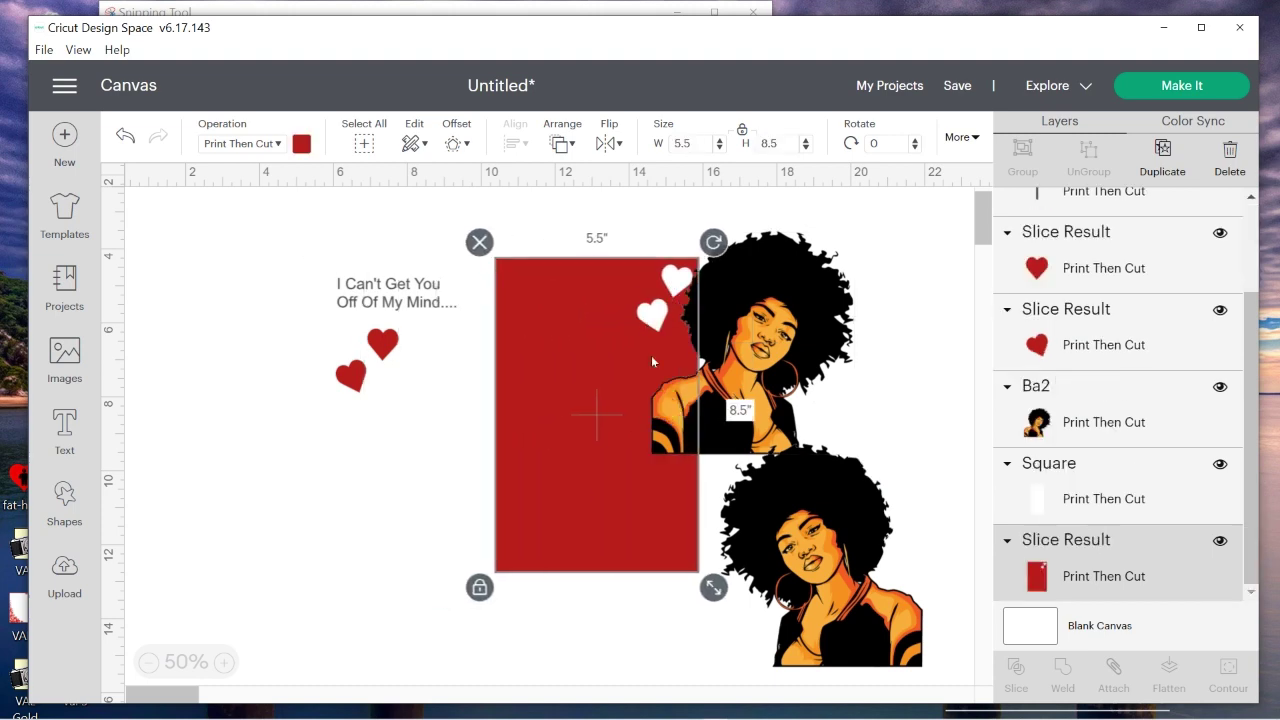
left_click_drag(592, 494, 640, 484)
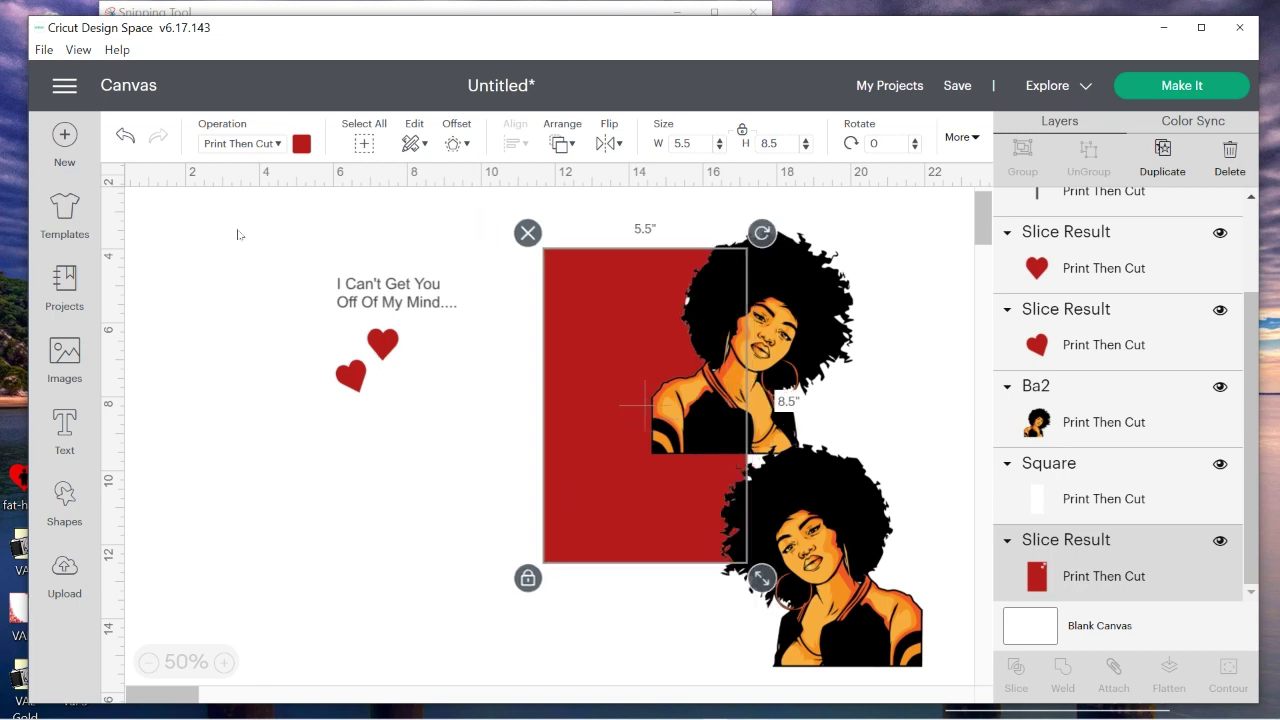
left_click_drag(210, 211, 512, 688)
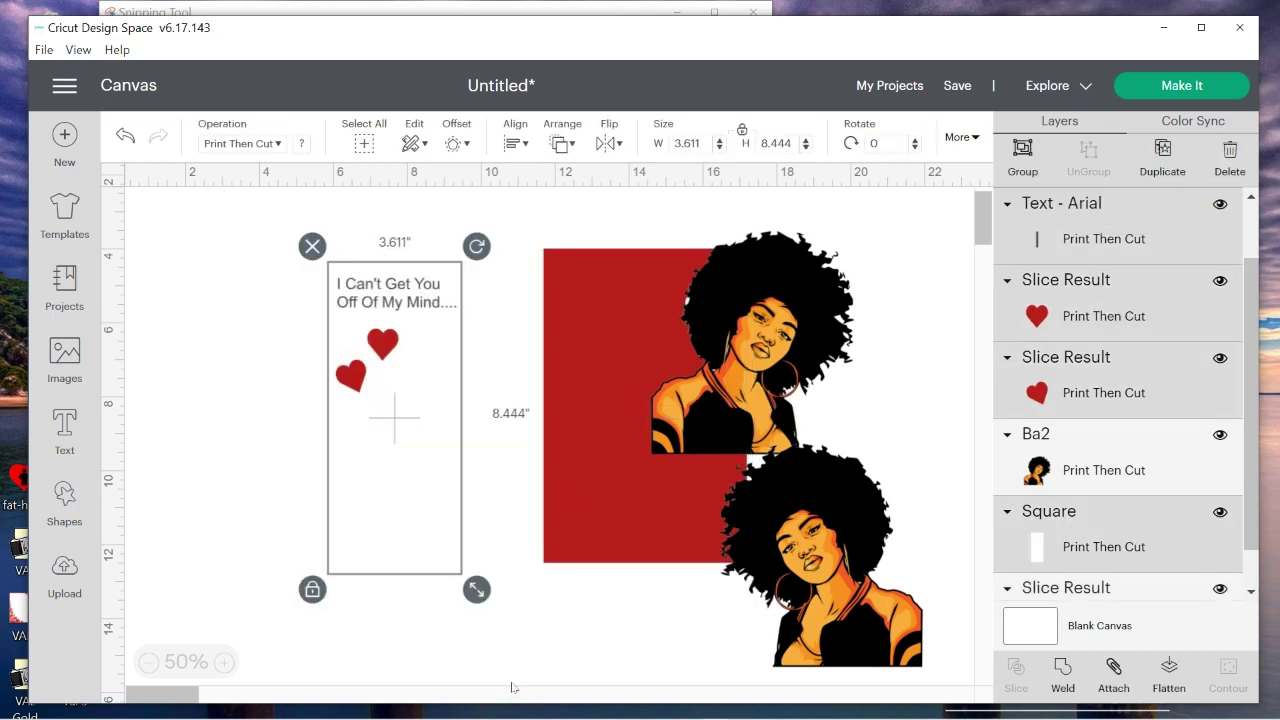
- Flatten the white card, message and hearts into one layer, then spread out the card, red panel and portraits
left_click(1170, 676)
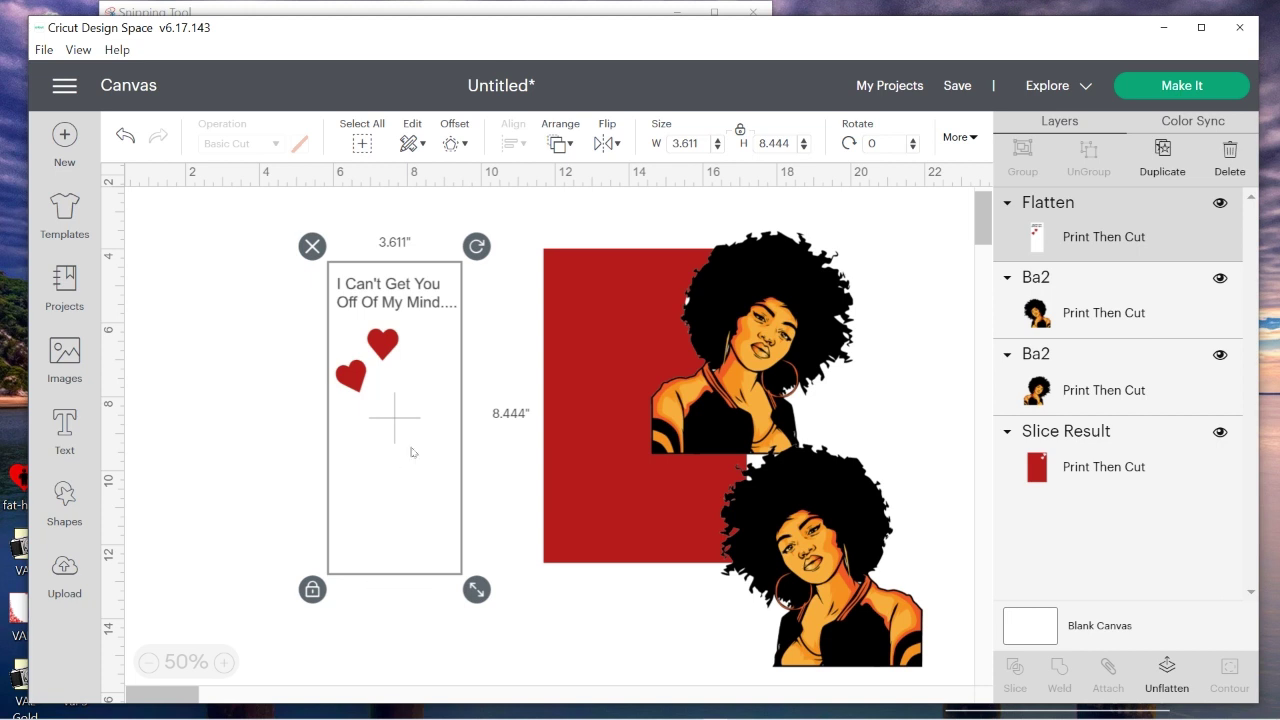
left_click_drag(395, 441, 357, 425)
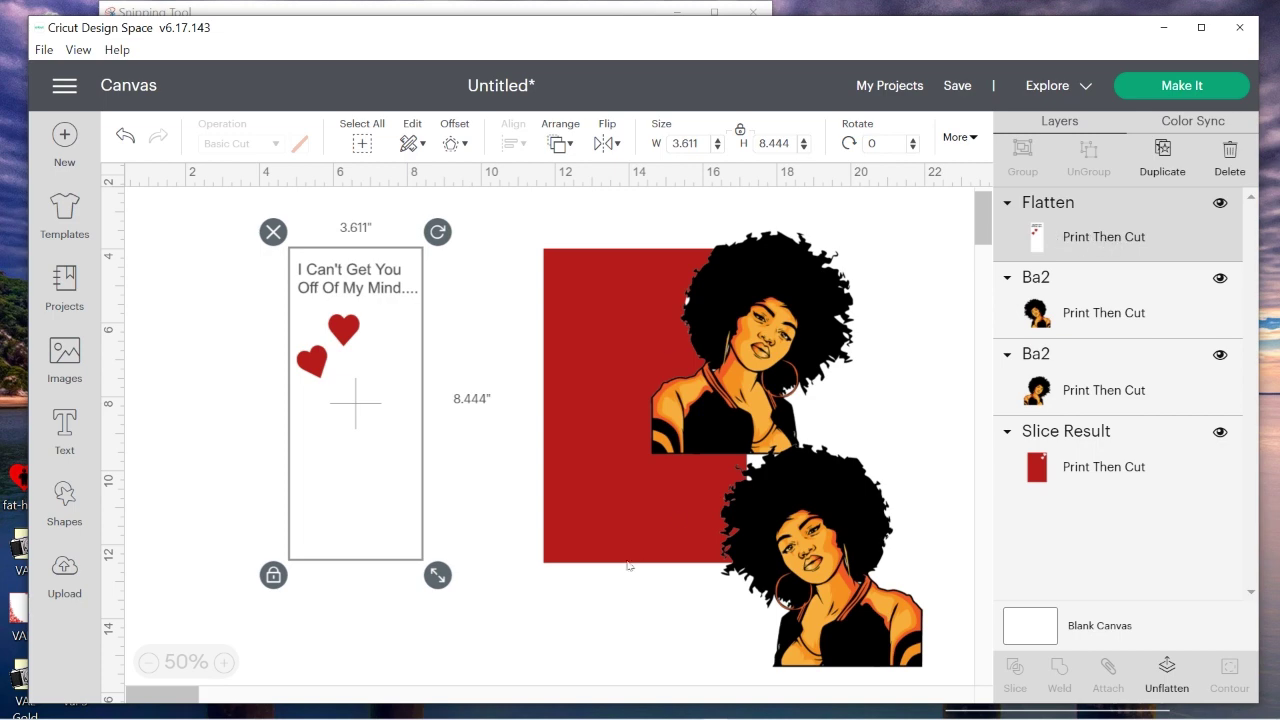
left_click_drag(645, 404, 535, 396)
left_click_drag(310, 360, 223, 357)
left_click_drag(560, 357, 520, 358)
left_click_drag(829, 403, 783, 374)
left_click_drag(848, 518, 804, 535)
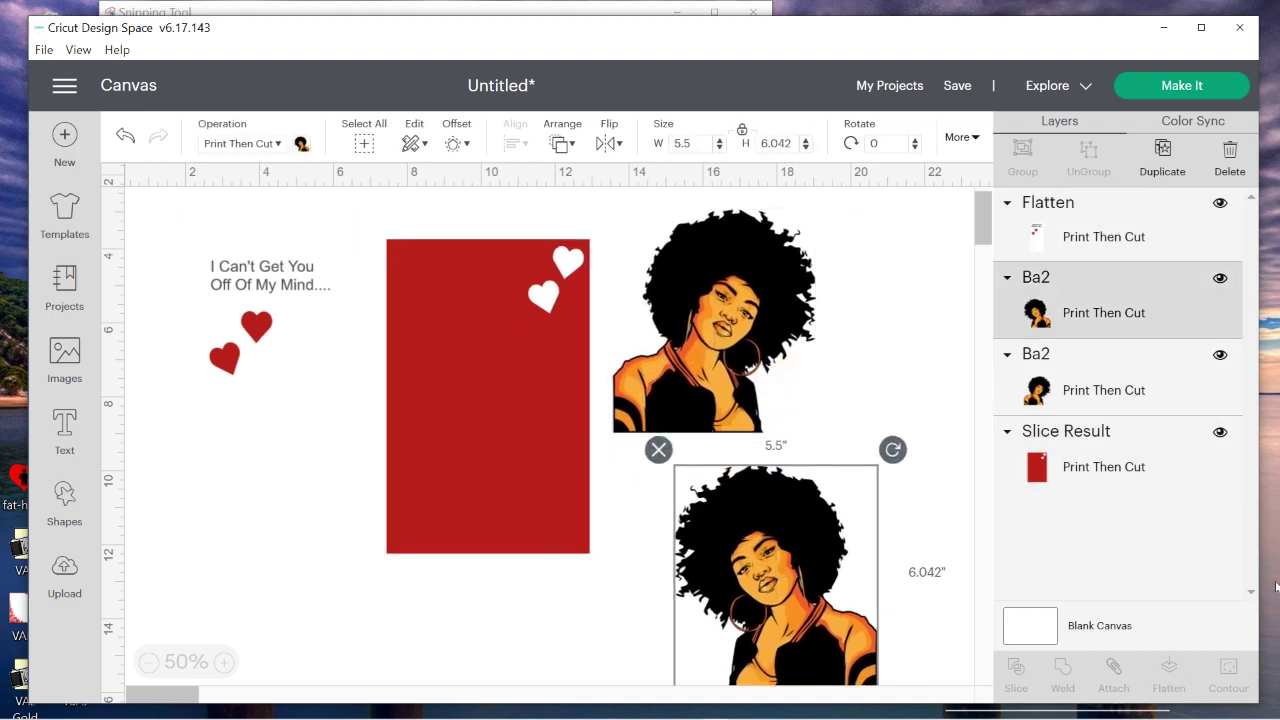